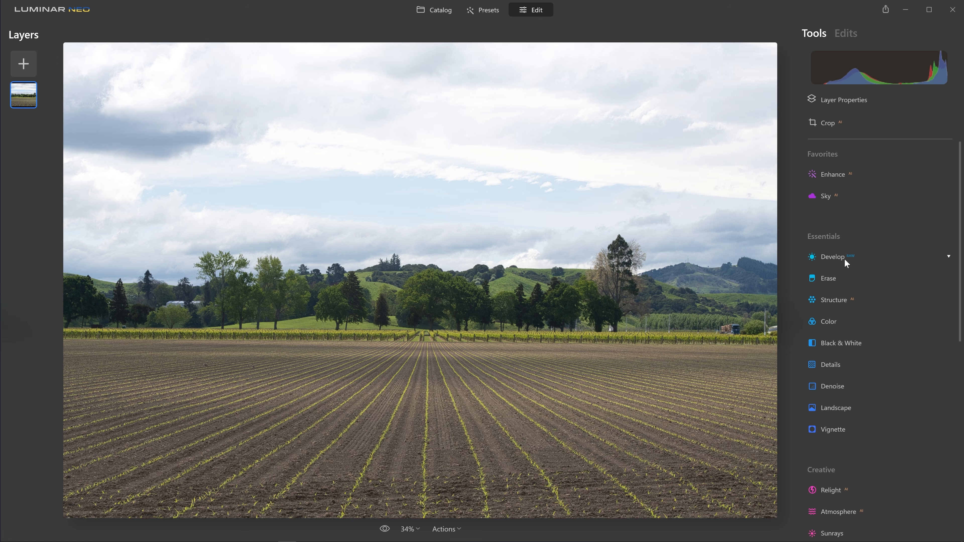
# Step: Try the Camera Neutral, Camera Standard and Adobe Standard profiles in the Develop tool, and return to Luminar Default
pyautogui.click(844, 258)
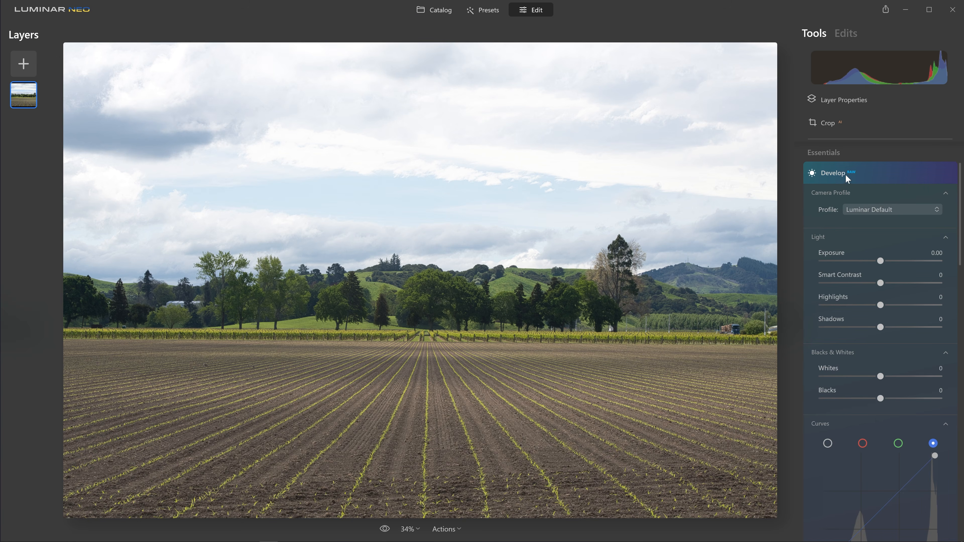
pyautogui.click(873, 209)
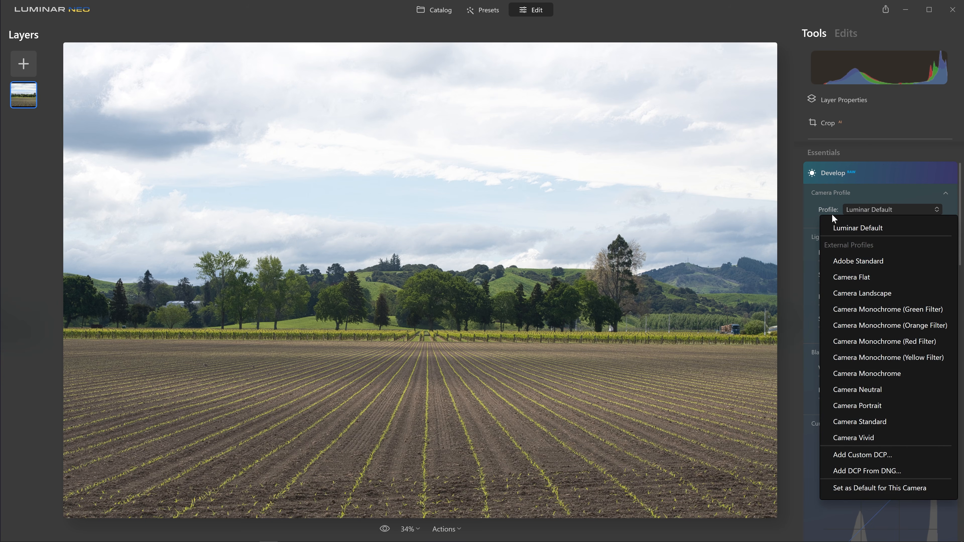
pyautogui.click(872, 391)
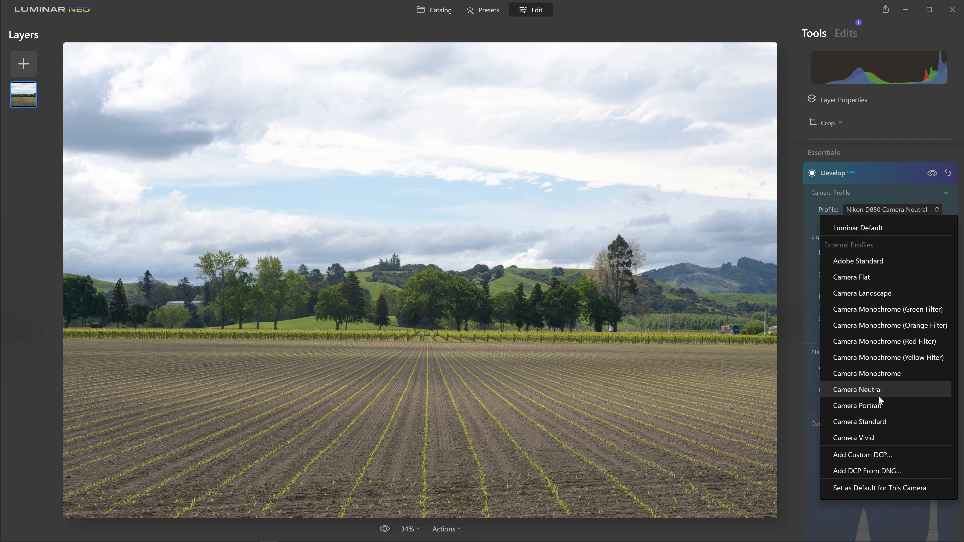
pyautogui.click(869, 421)
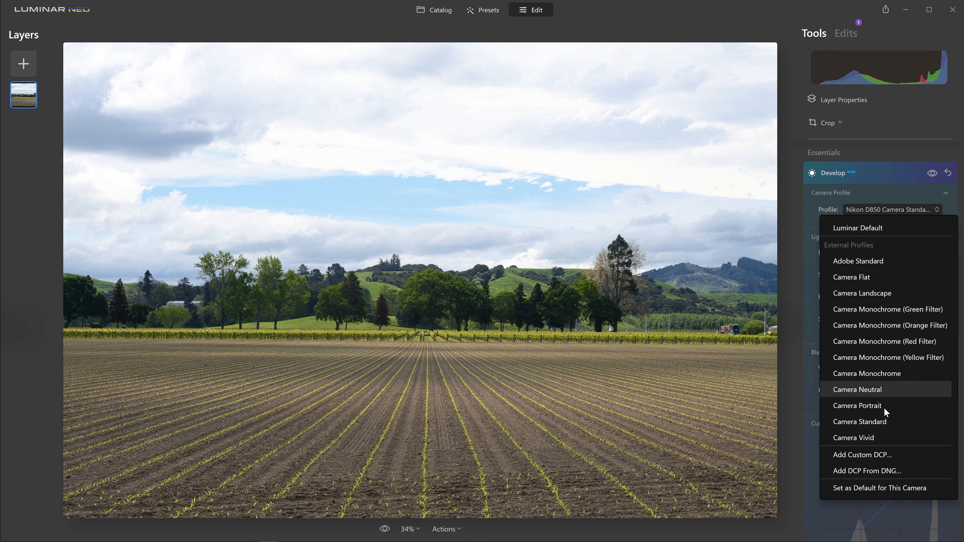
pyautogui.click(875, 260)
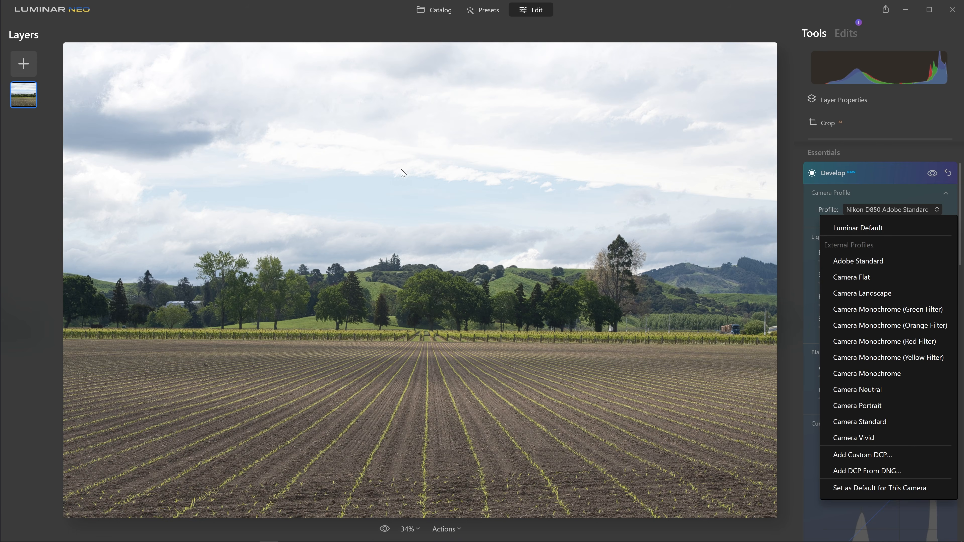
pyautogui.click(884, 228)
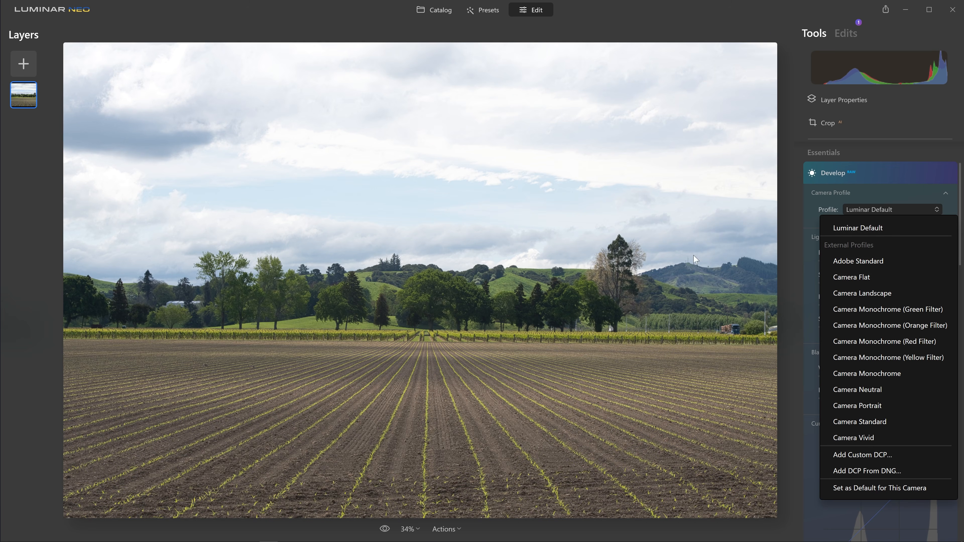
pyautogui.click(655, 247)
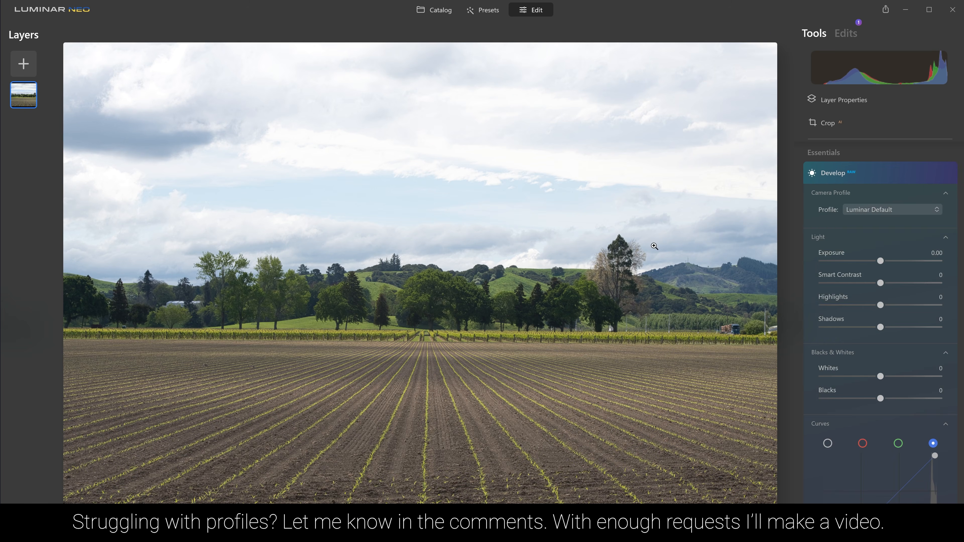
# Step: Set the photo's camera profile to Camera Standard in the Develop settings
pyautogui.click(869, 211)
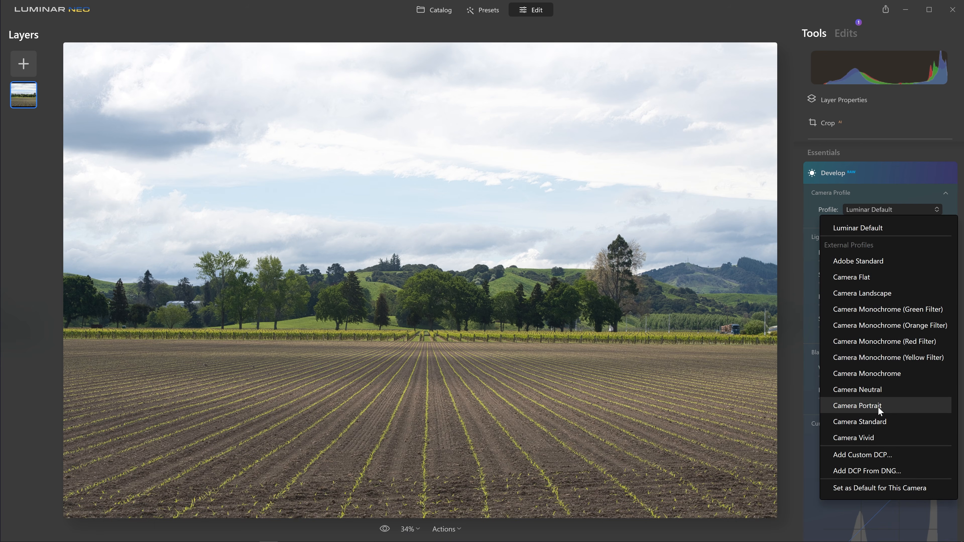
pyautogui.click(885, 420)
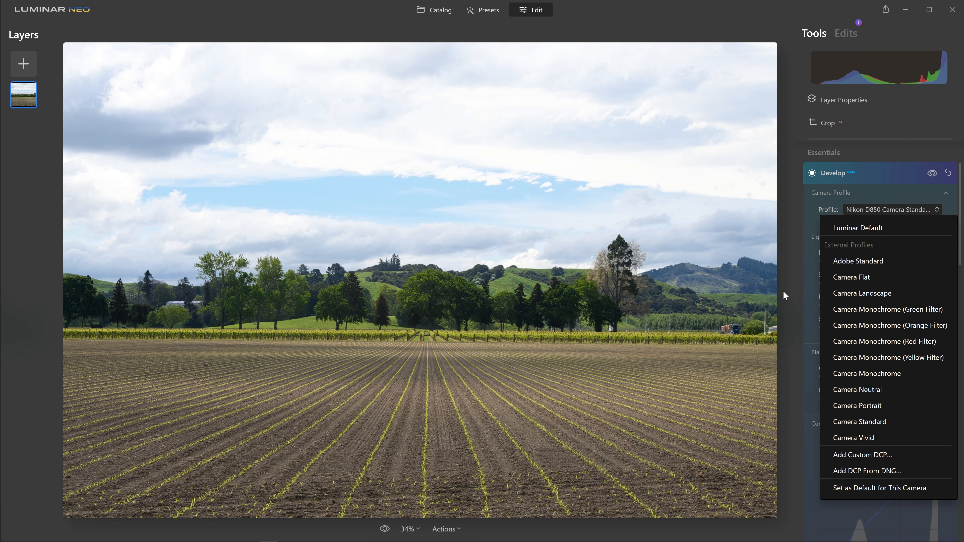
pyautogui.click(878, 185)
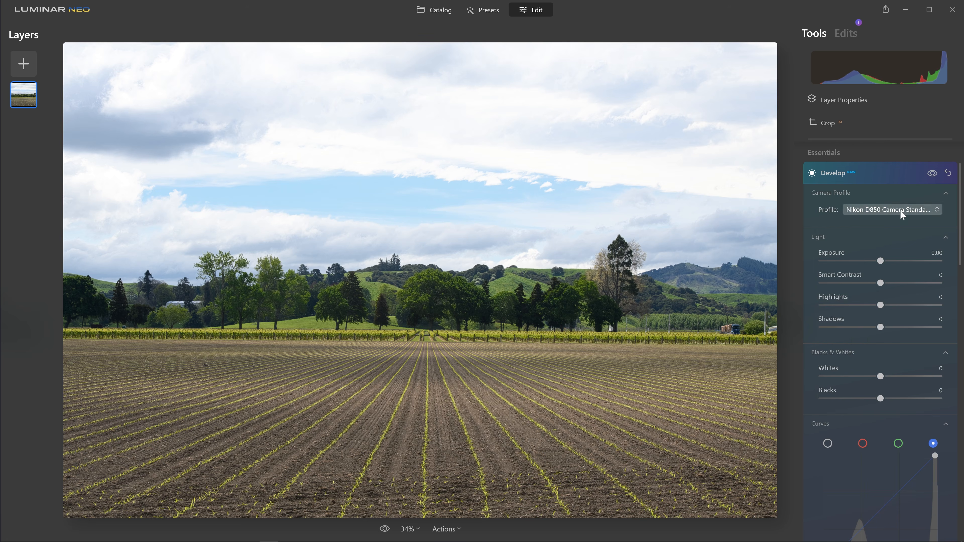
# Step: Set Smart Contrast to 23, Highlights to -23, Shadows to 13 and Whites to -5, and show the clipping overlay
pyautogui.moveTo(880, 283); pyautogui.dragTo(889, 327)
pyautogui.moveTo(880, 377); pyautogui.dragTo(879, 376)
pyautogui.press('j')
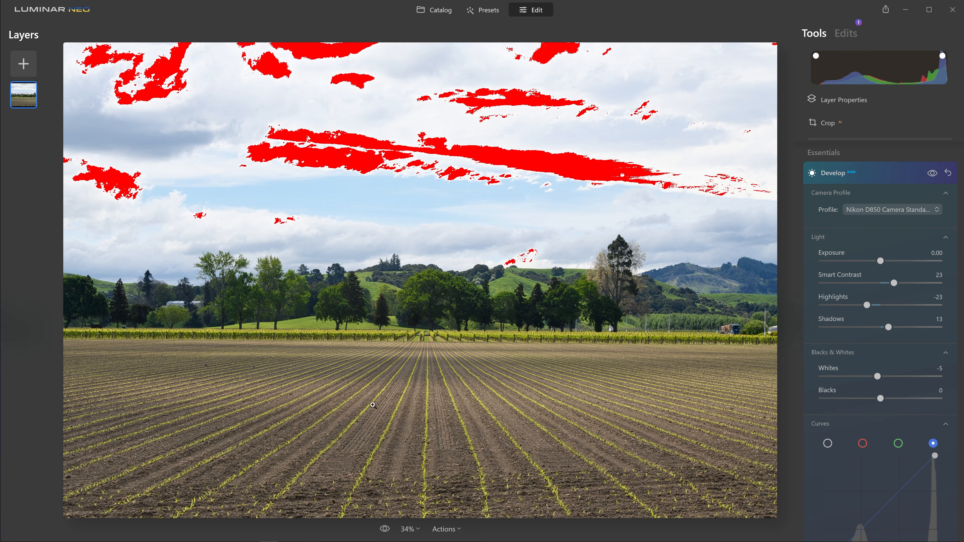
# Step: Test Highlights at -93 before settling on -29, and raise Whites to 77 and Blacks to 29
pyautogui.moveTo(866, 305); pyautogui.dragTo(825, 306)
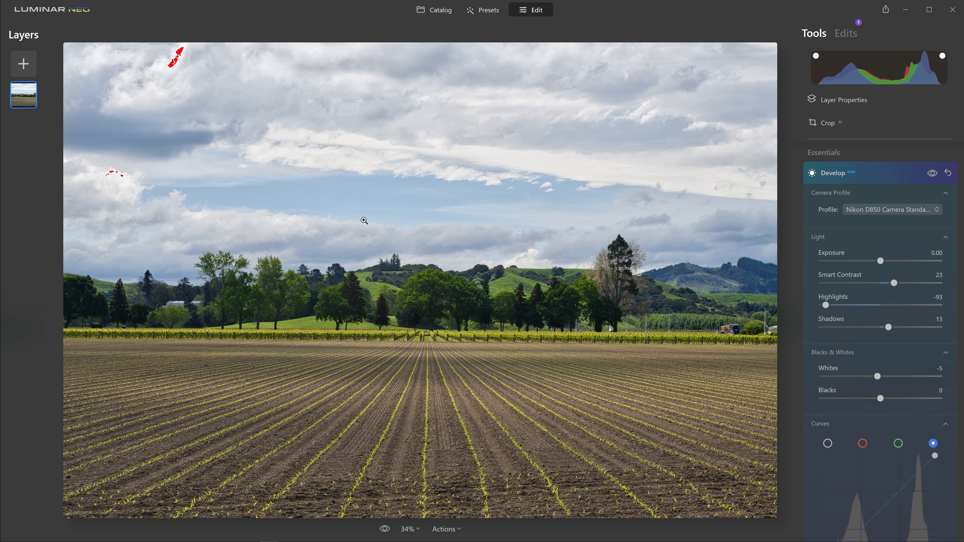
pyautogui.moveTo(825, 306); pyautogui.dragTo(863, 305)
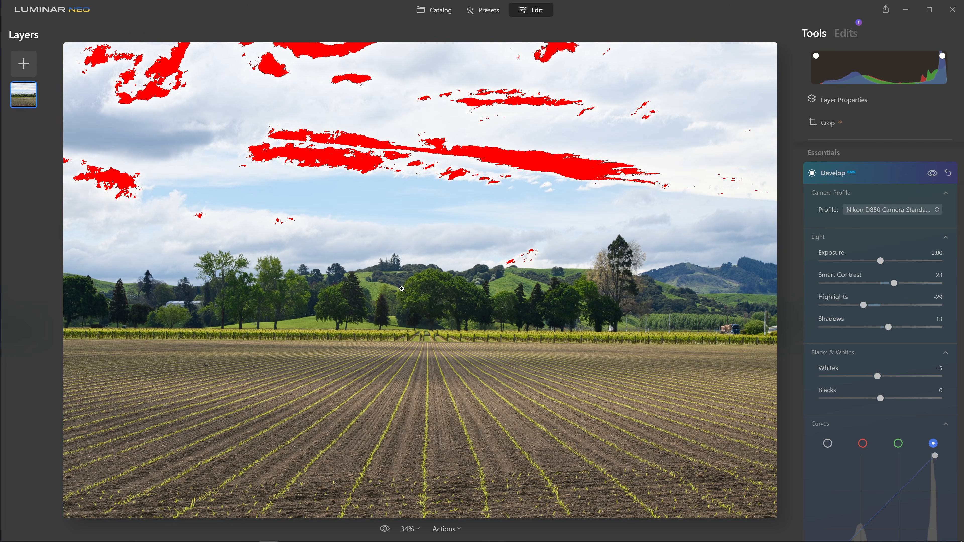
pyautogui.moveTo(877, 376); pyautogui.dragTo(927, 377)
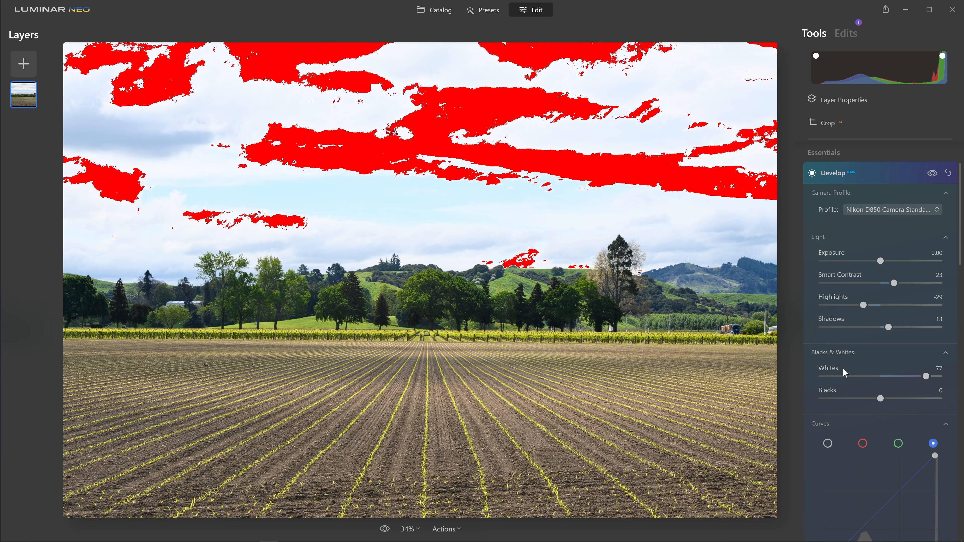
pyautogui.moveTo(880, 400); pyautogui.dragTo(896, 400)
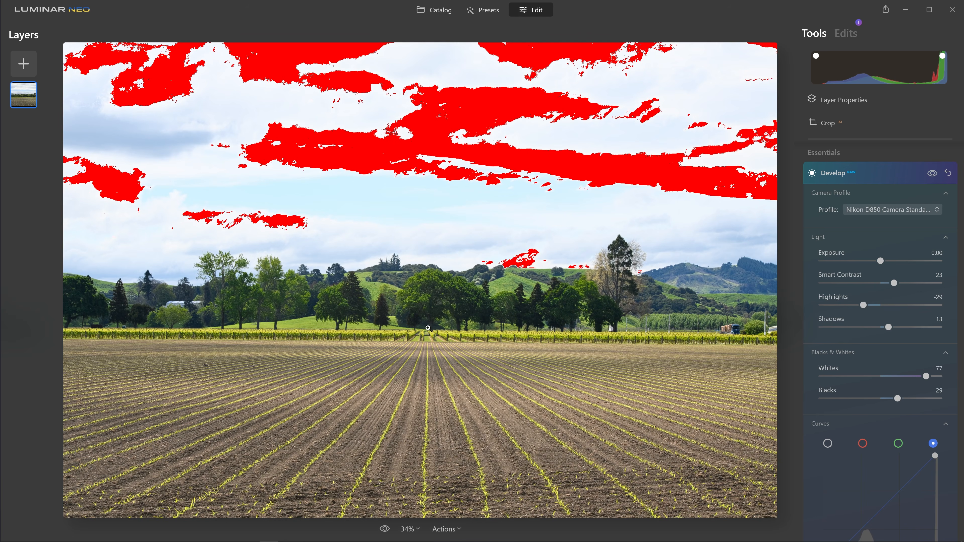
# Step: Move the black point of the combined RGB curve slightly inward to deepen the darkest tones
pyautogui.scroll(-5, 863, 402)
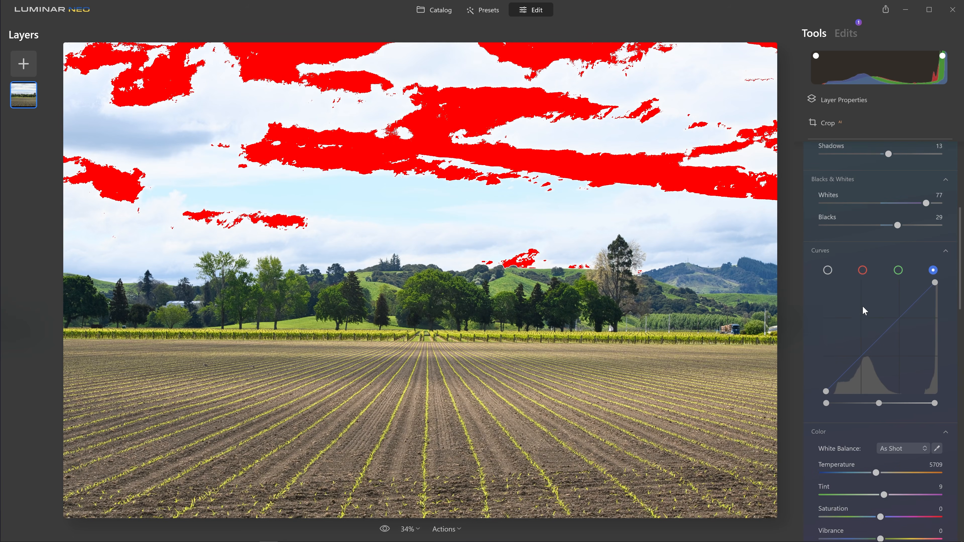
pyautogui.click(825, 265)
pyautogui.scroll(5, 827, 263)
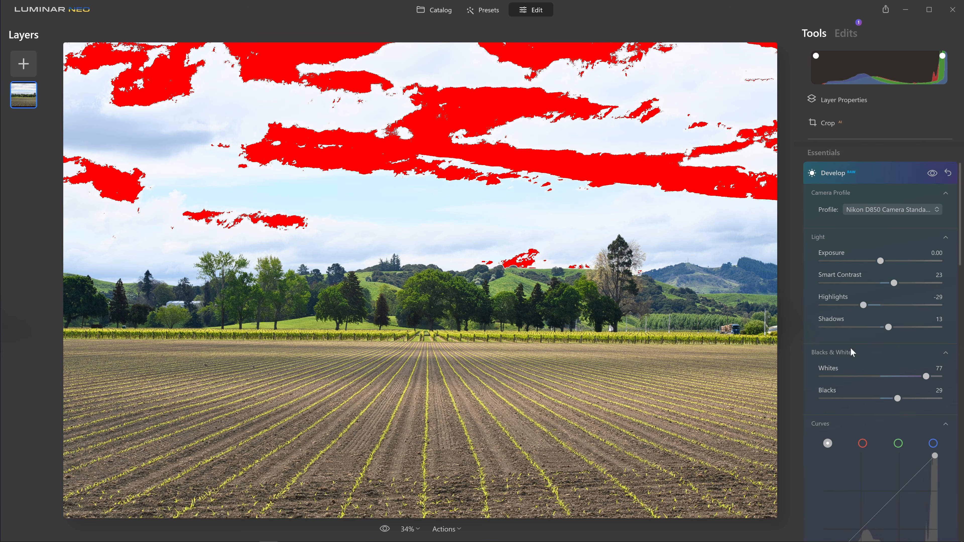
pyautogui.scroll(-5, 851, 353)
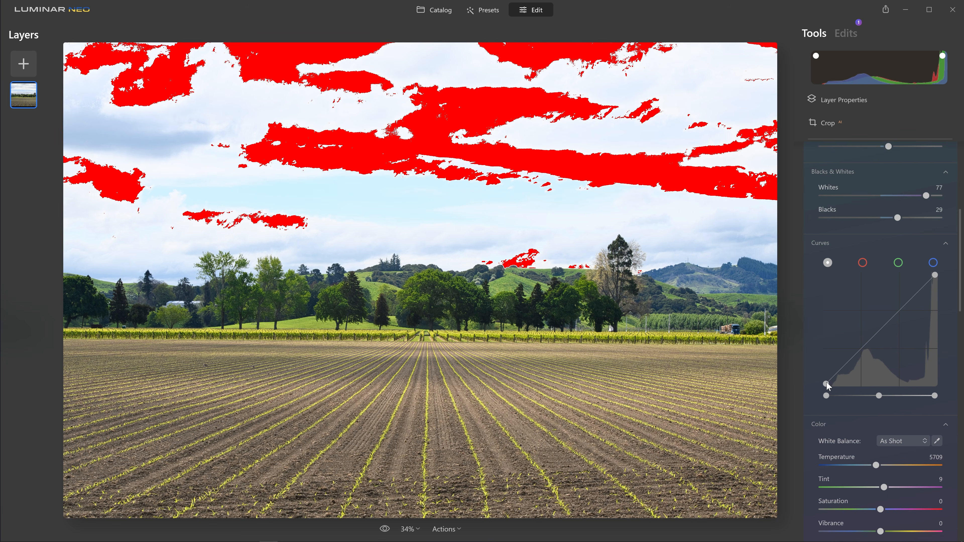
pyautogui.moveTo(828, 384)
pyautogui.mouseDown()
pyautogui.moveTo(837, 365)
pyautogui.moveTo(846, 377)
pyautogui.moveTo(915, 394)
pyautogui.moveTo(828, 397)
pyautogui.mouseUp()
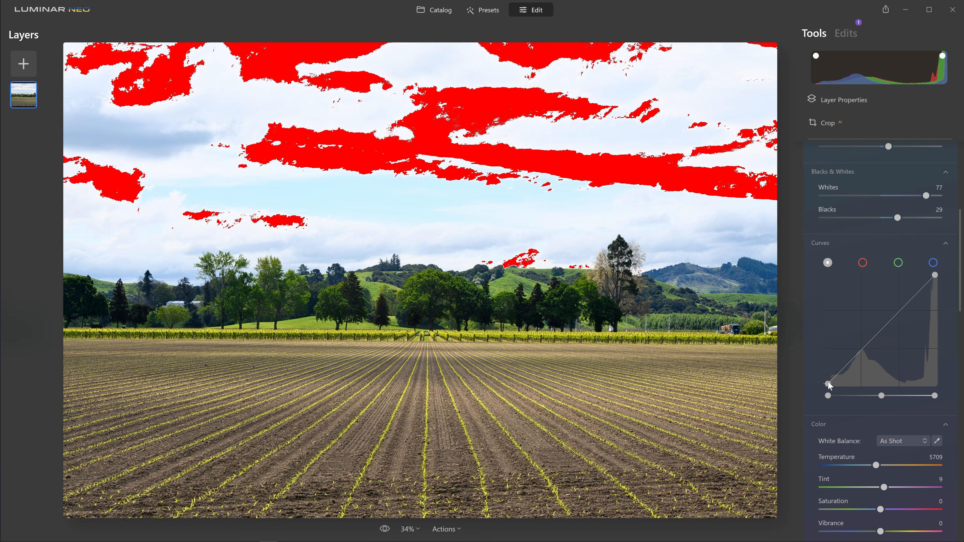
# Step: Raise Shadows to 46 and move the RGB curve's black point slightly further inward
pyautogui.scroll(5, 879, 339)
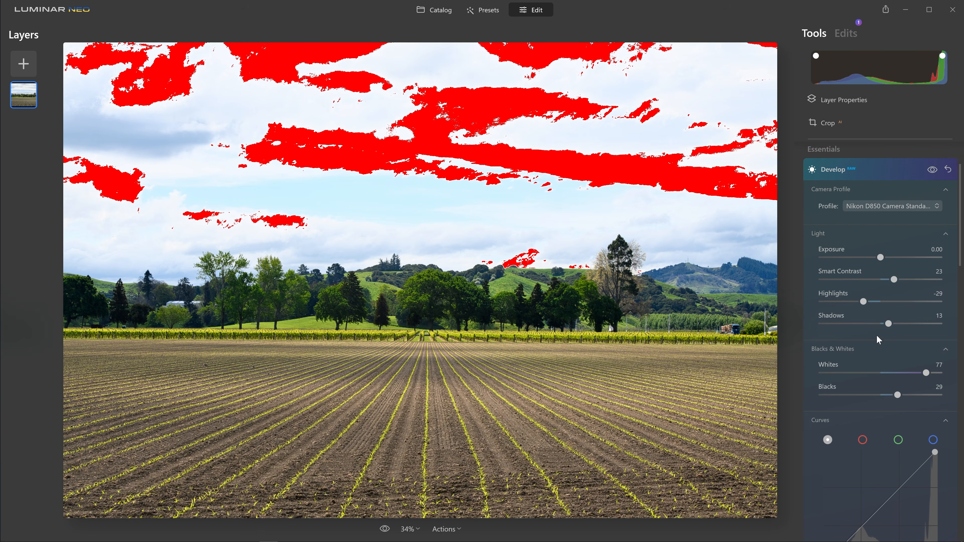
pyautogui.moveTo(890, 326); pyautogui.dragTo(908, 327)
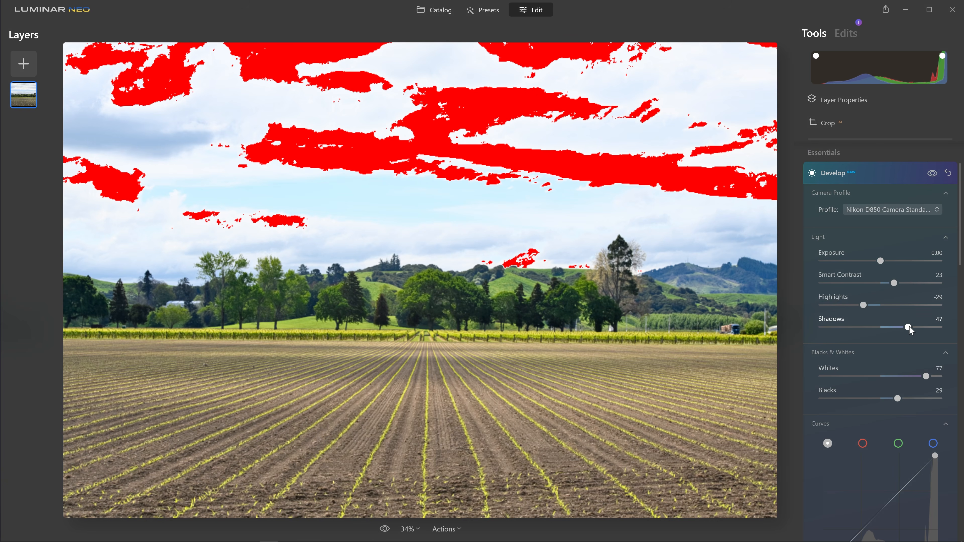
pyautogui.scroll(-4, 838, 382)
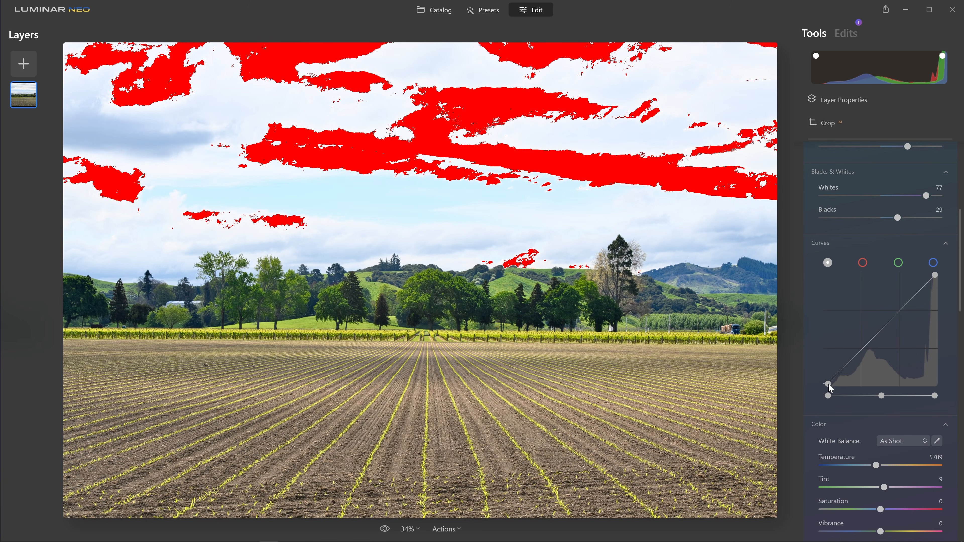
pyautogui.moveTo(830, 385); pyautogui.dragTo(831, 385)
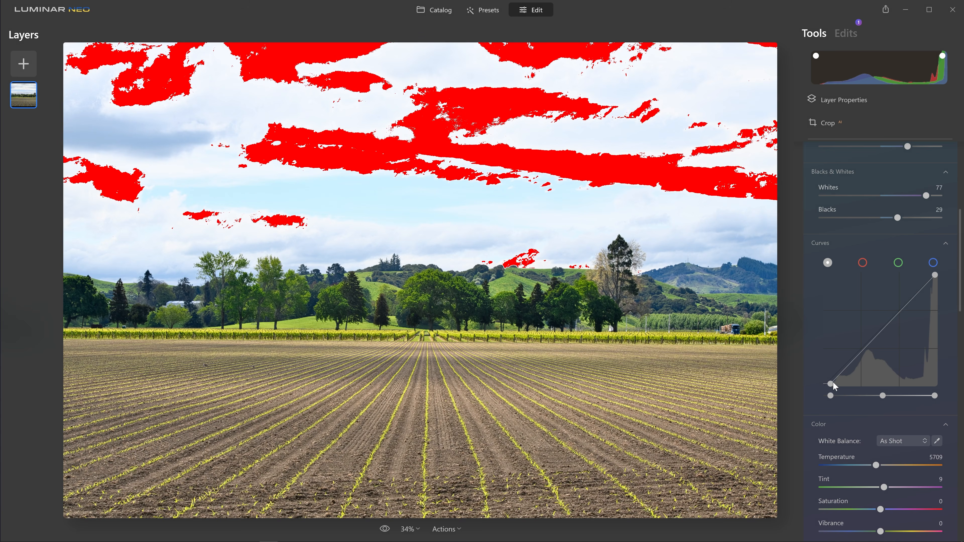
# Step: Adjust the colour to Temperature 6323, Tint 11, Saturation 5 and Vibrance 6
pyautogui.scroll(-4, 833, 383)
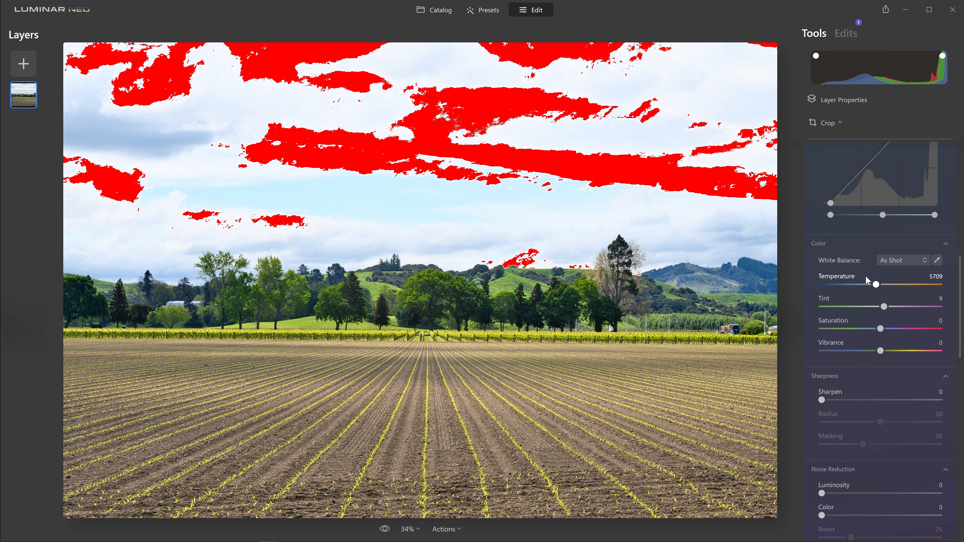
pyautogui.moveTo(875, 284); pyautogui.dragTo(884, 352)
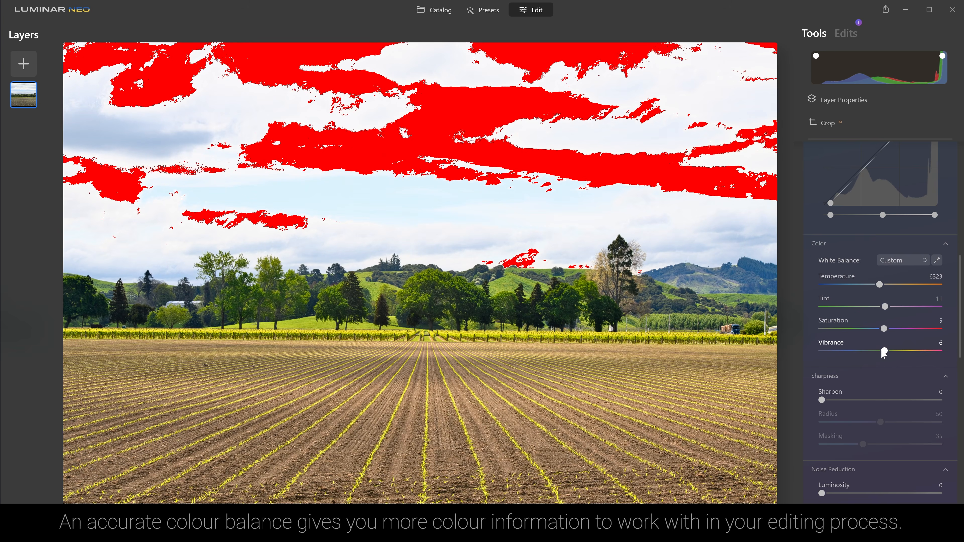
# Step: Set Sharpen to 61 and hide the clipping overlay
pyautogui.scroll(-3, 884, 353)
pyautogui.moveTo(822, 280); pyautogui.dragTo(892, 281)
pyautogui.scroll(-3, 870, 312)
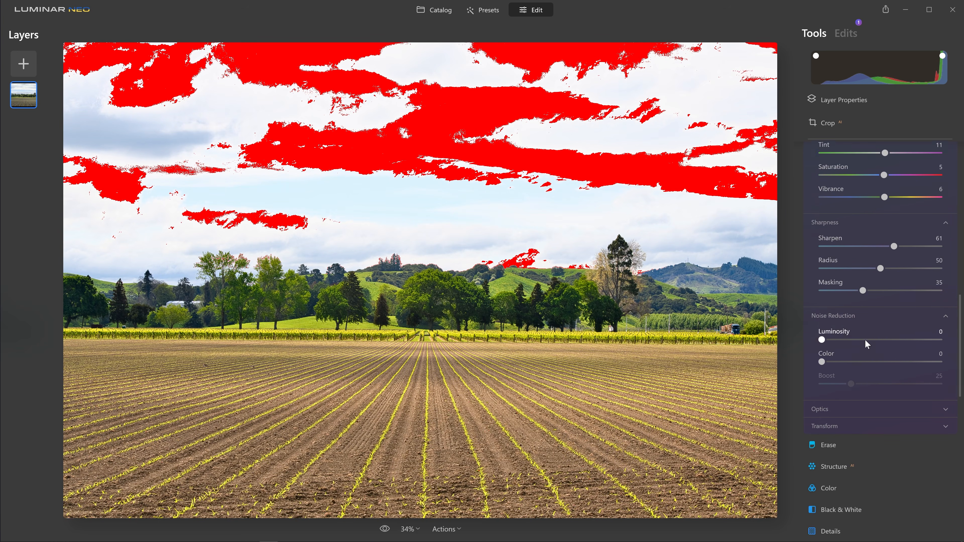
pyautogui.press('j')
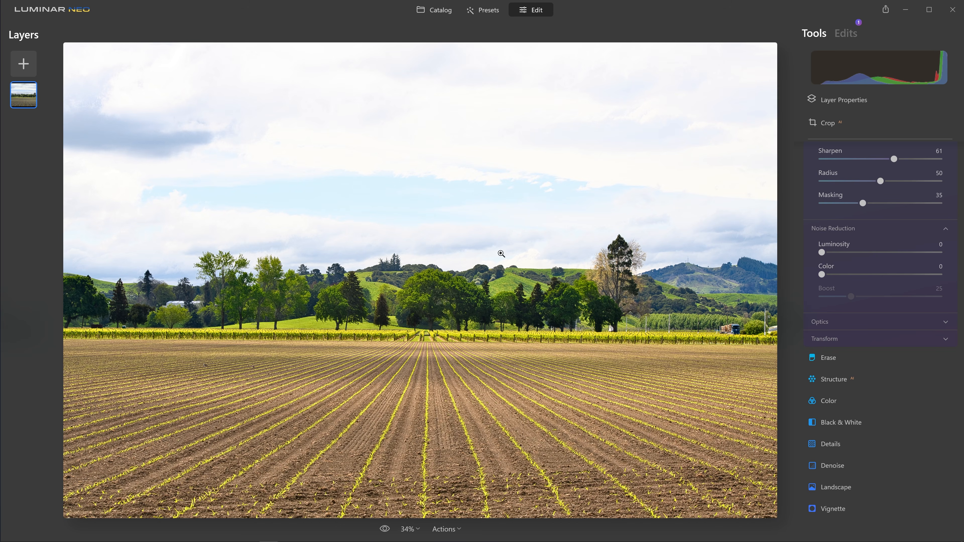
pyautogui.scroll(-1, 848, 343)
pyautogui.scroll(15, 855, 350)
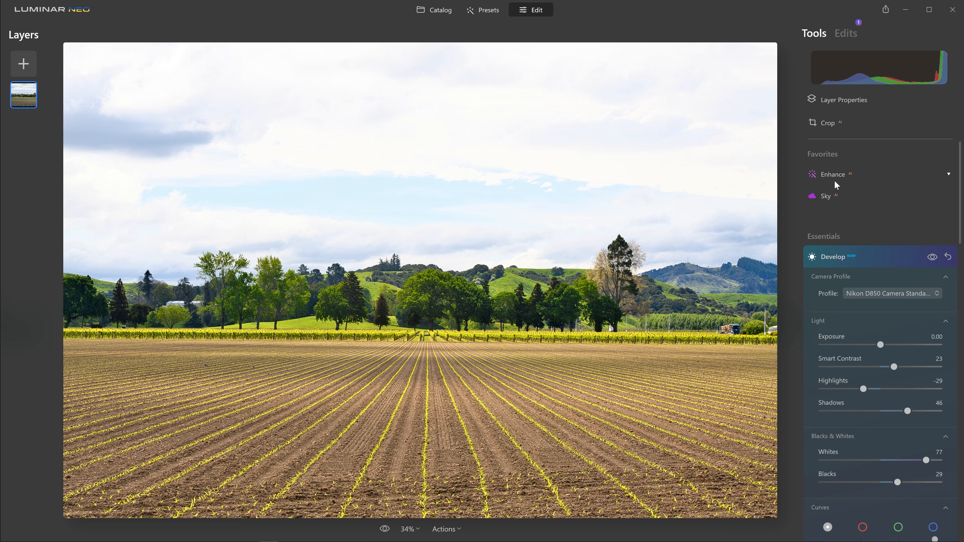
pyautogui.click(832, 196)
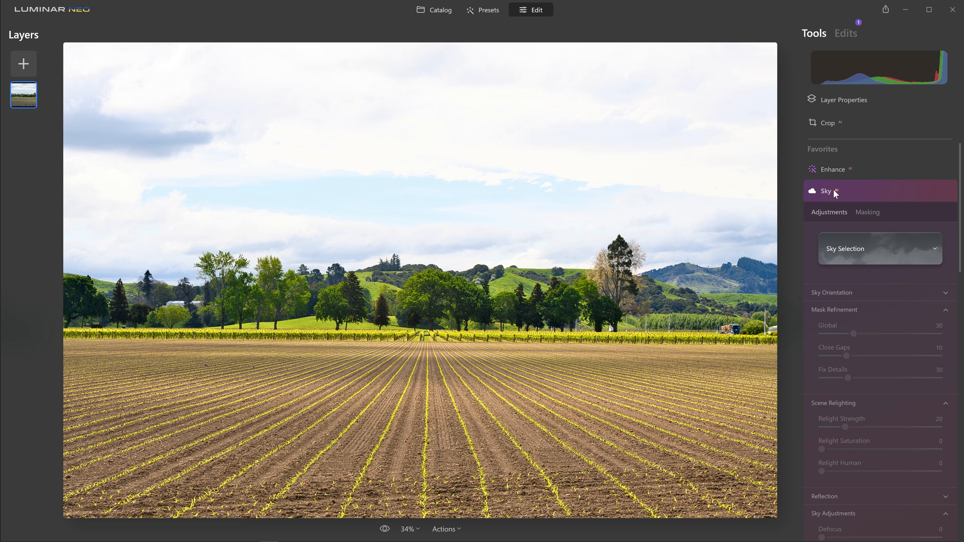
pyautogui.click(842, 180)
pyautogui.scroll(-3, 869, 258)
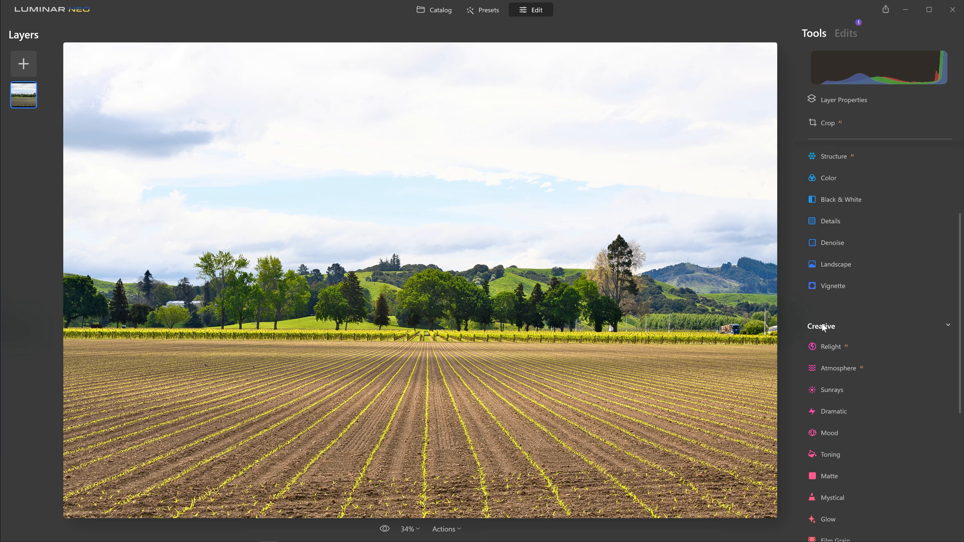
pyautogui.scroll(3, 829, 368)
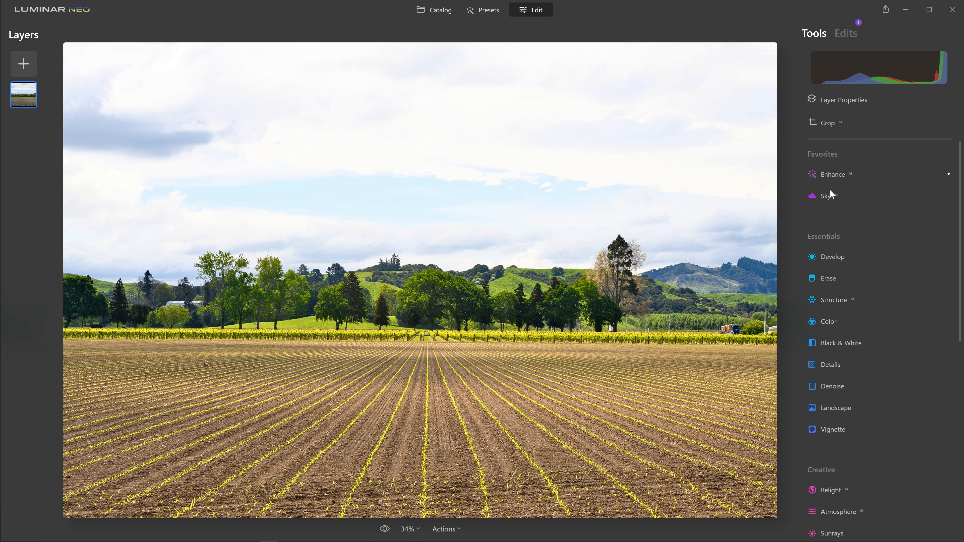
# Step: Replace the sky with the Sunset Clouds 3 preset from the full sky collection
pyautogui.click(831, 194)
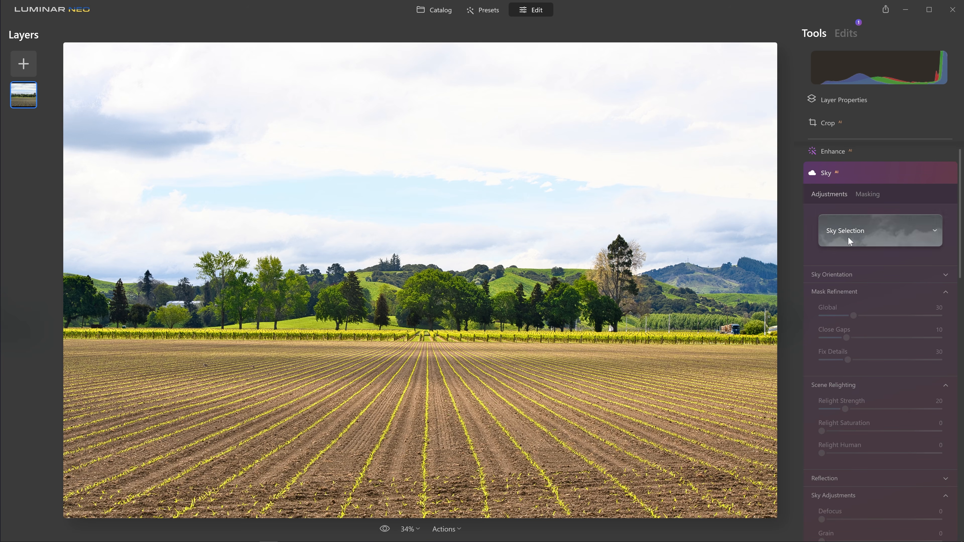
pyautogui.click(841, 239)
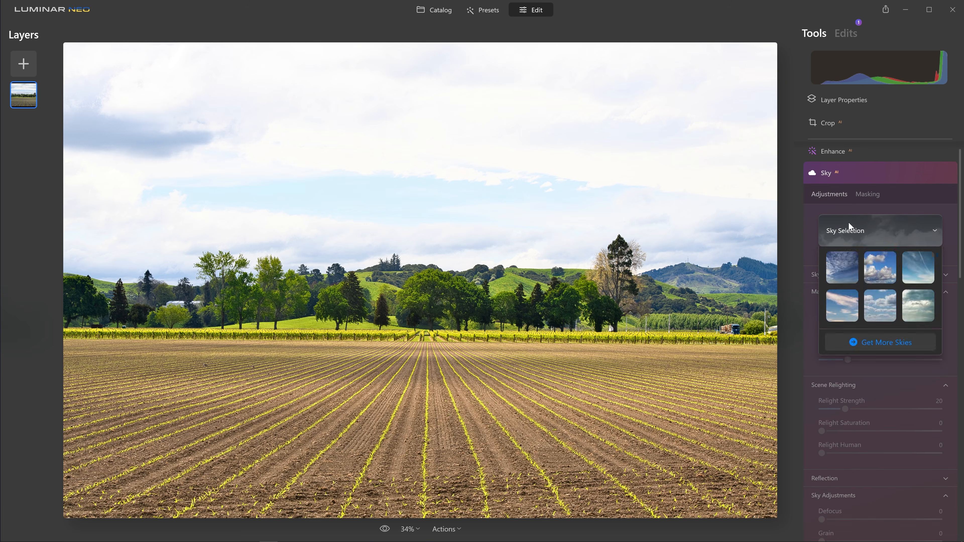
pyautogui.scroll(-1, 879, 308)
pyautogui.scroll(-3, 880, 308)
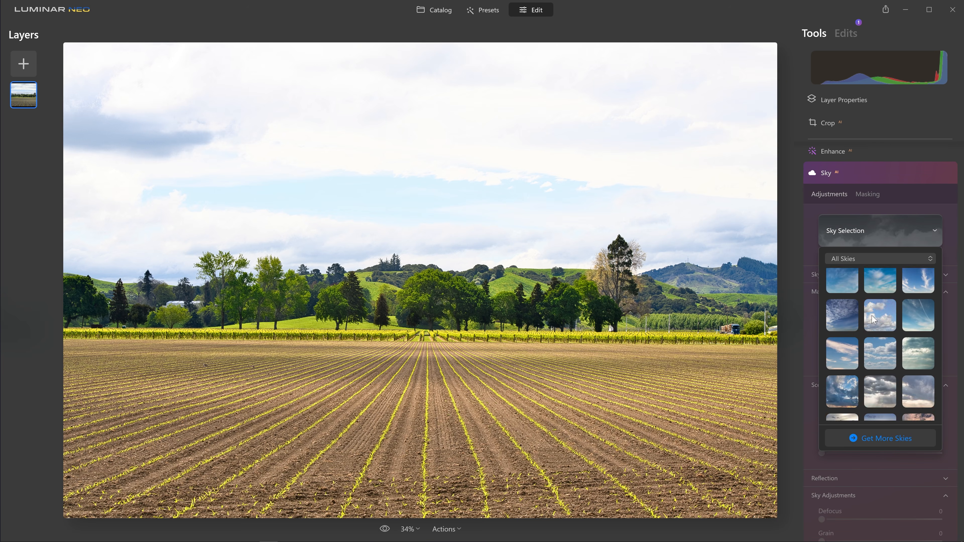
pyautogui.scroll(-3, 871, 324)
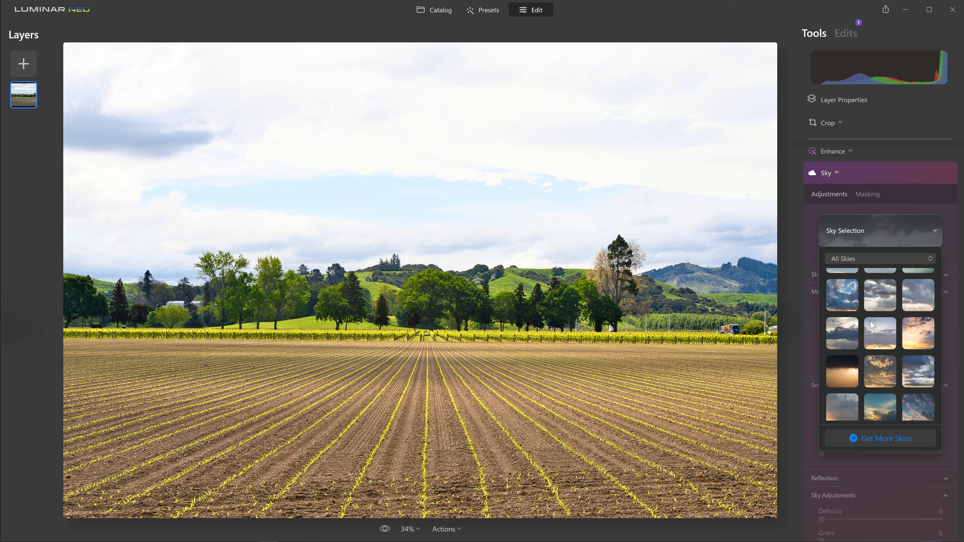
pyautogui.scroll(-1, 872, 326)
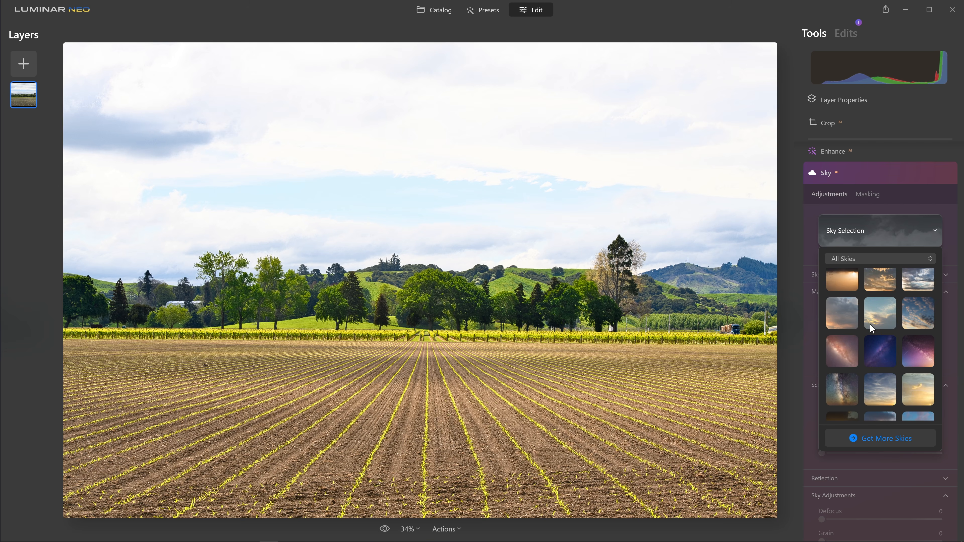
pyautogui.scroll(-2, 870, 325)
pyautogui.click(884, 410)
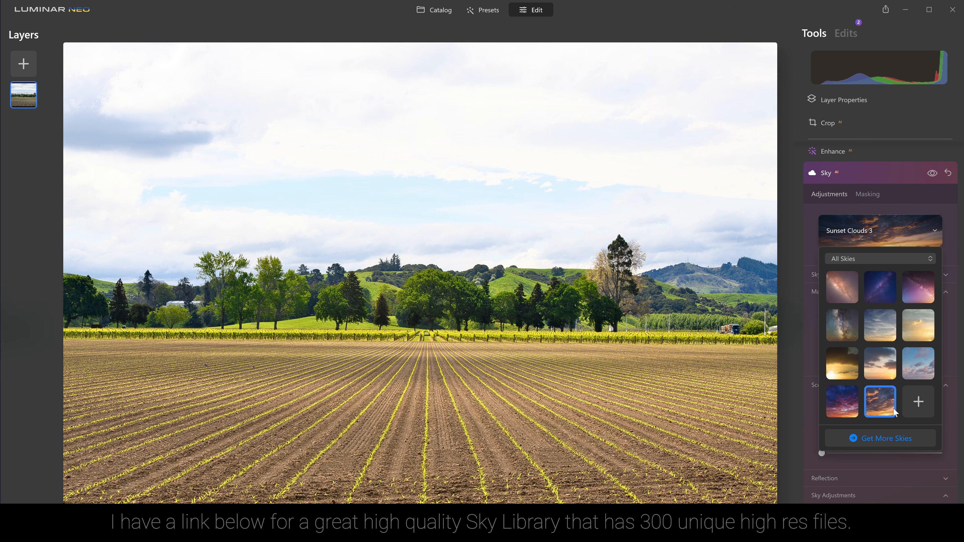
pyautogui.click(884, 408)
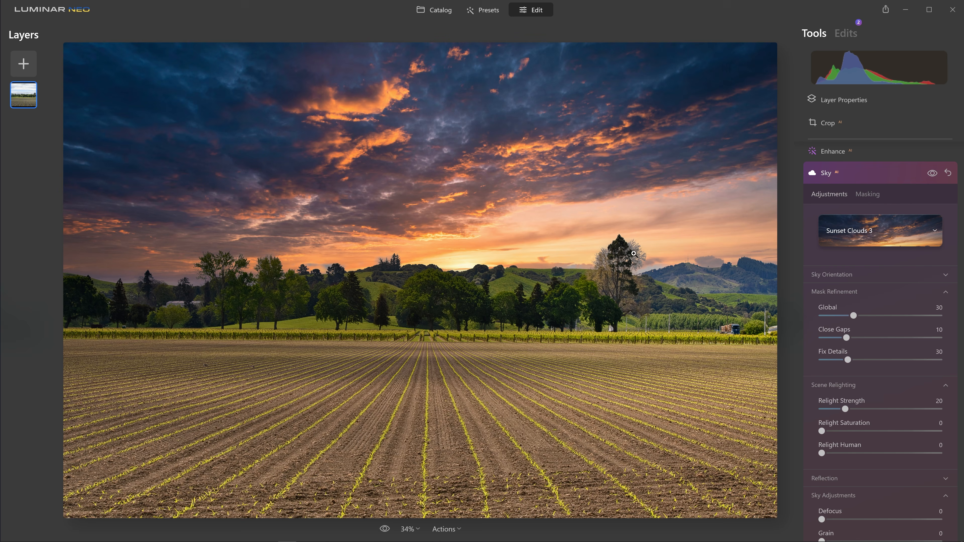
# Step: Set the sky's Global mask refinement to 100 and the scene's Relight Strength to 67
pyautogui.moveTo(854, 316); pyautogui.dragTo(949, 323)
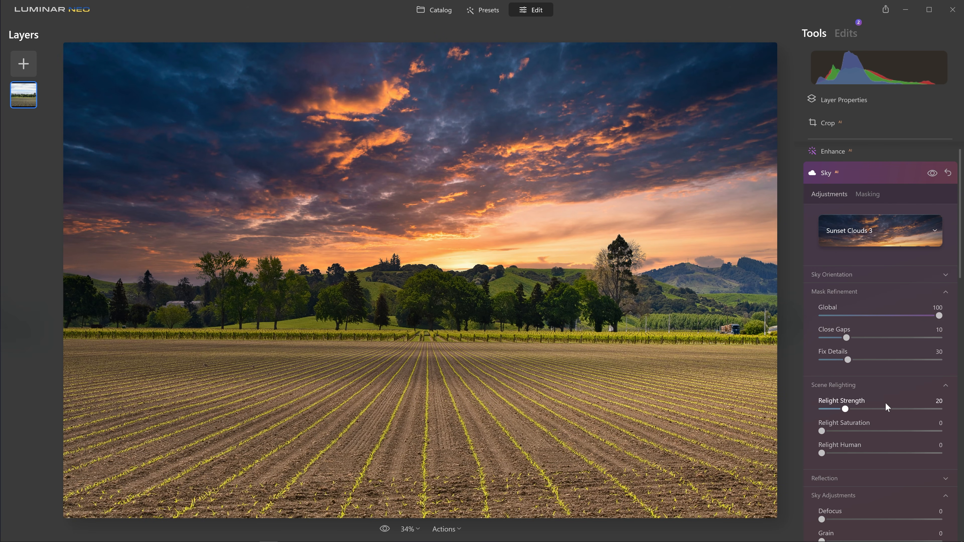
pyautogui.scroll(-1, 891, 419)
pyautogui.scroll(-2, 891, 420)
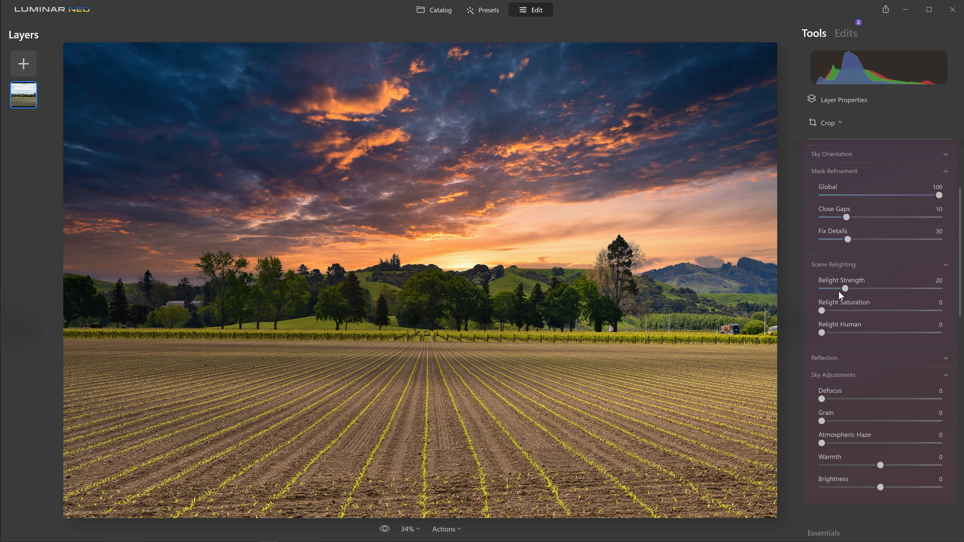
pyautogui.moveTo(845, 289); pyautogui.dragTo(961, 296)
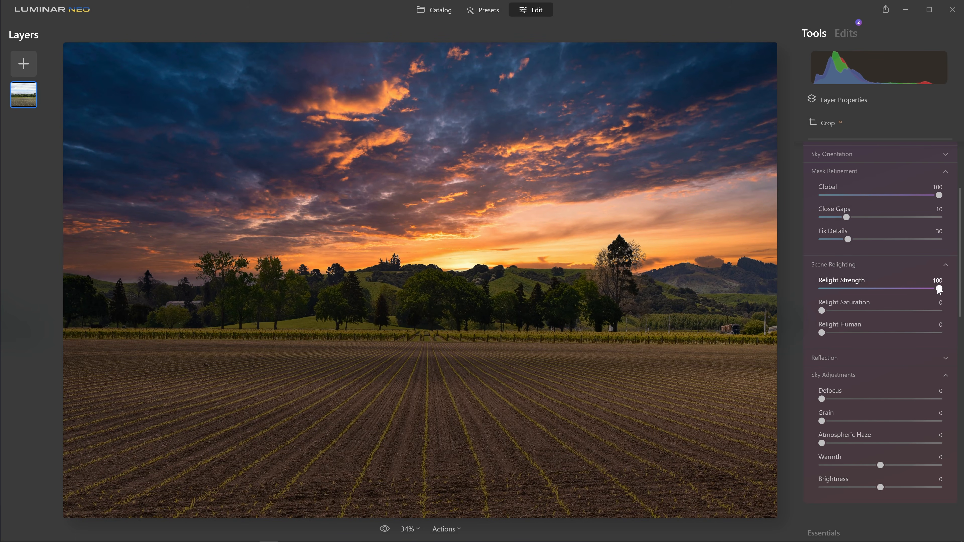
pyautogui.moveTo(940, 291)
pyautogui.mouseDown()
pyautogui.moveTo(850, 290)
pyautogui.moveTo(901, 294)
pyautogui.mouseUp()
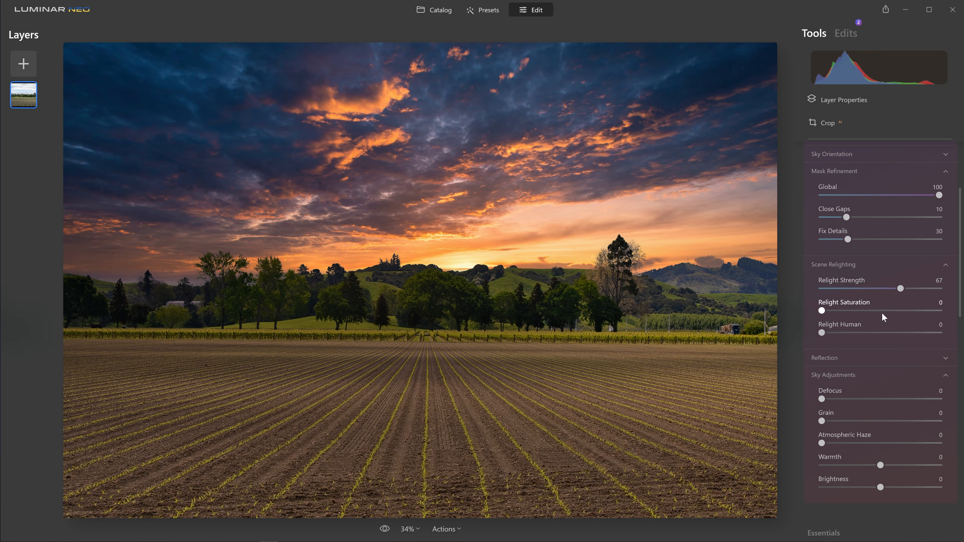
# Step: Set the sky's Warmth to 13 and Brightness to 44, and compare the edit with the original photo
pyautogui.scroll(-5, 835, 317)
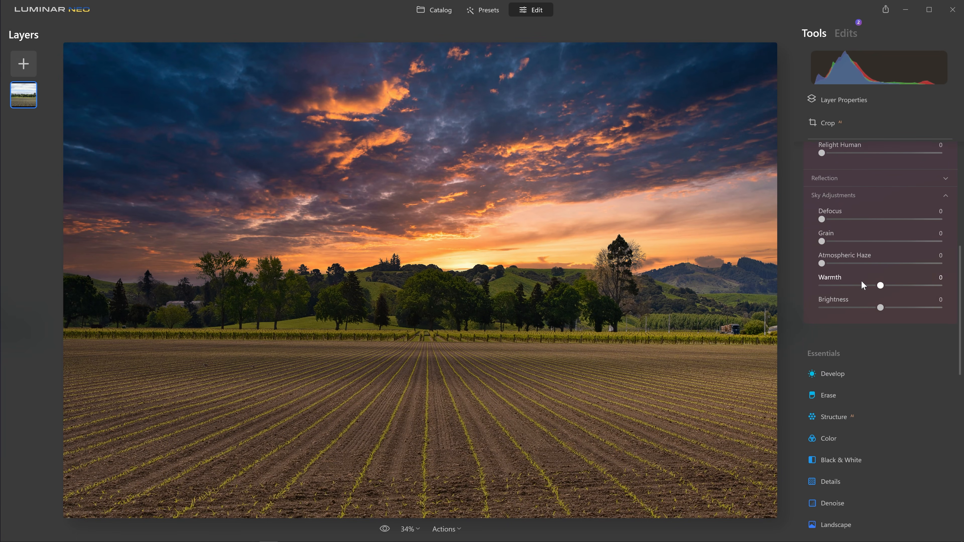
pyautogui.moveTo(880, 285); pyautogui.dragTo(908, 308)
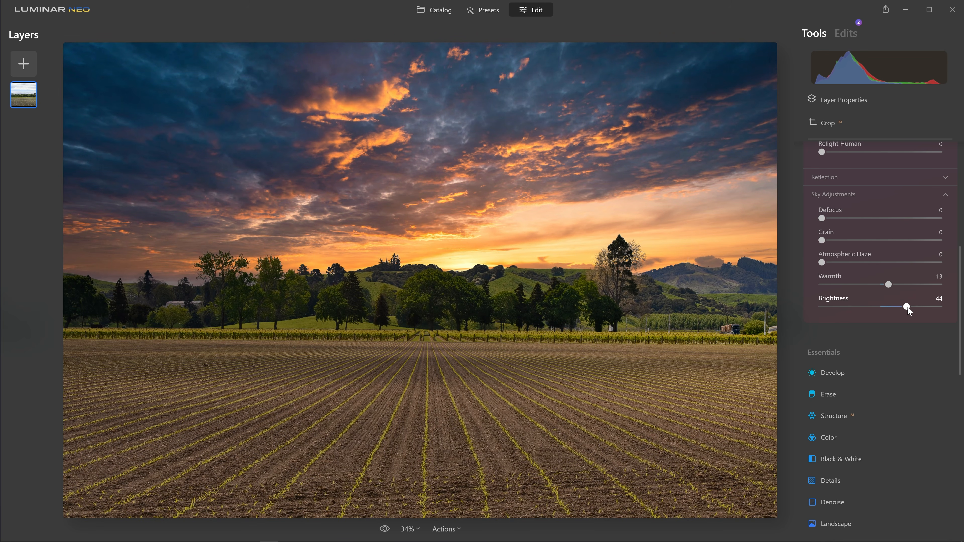
pyautogui.press('\\')
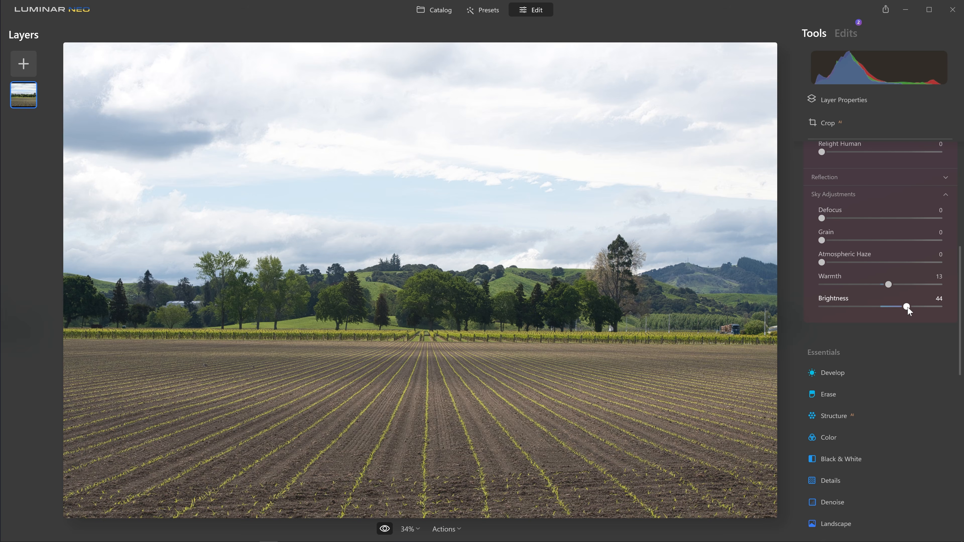
pyautogui.press('\\')
pyautogui.press('\\')
pyautogui.press('\\')
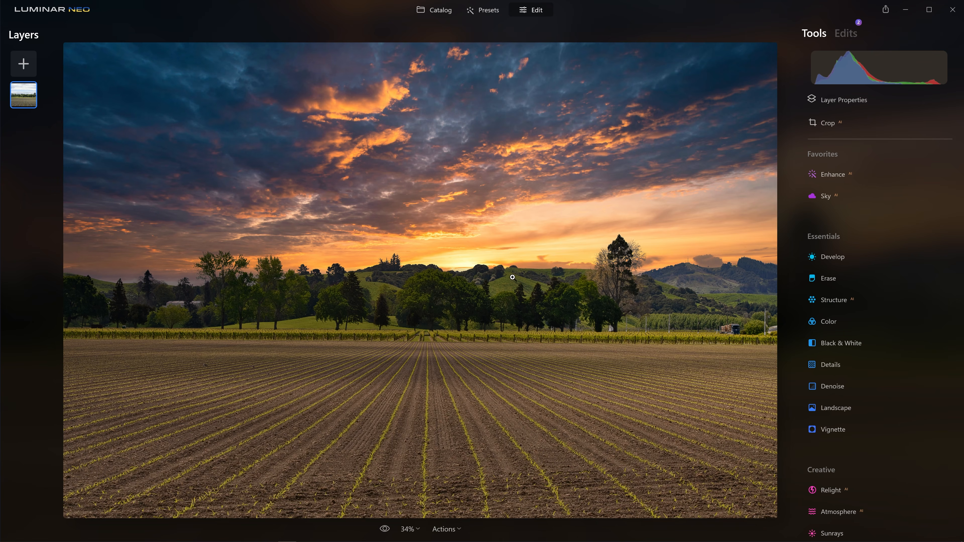
# Step: Open the Color tool's HSL hue adjustments and try out a Red hue shift, resetting it to 0
pyautogui.click(825, 320)
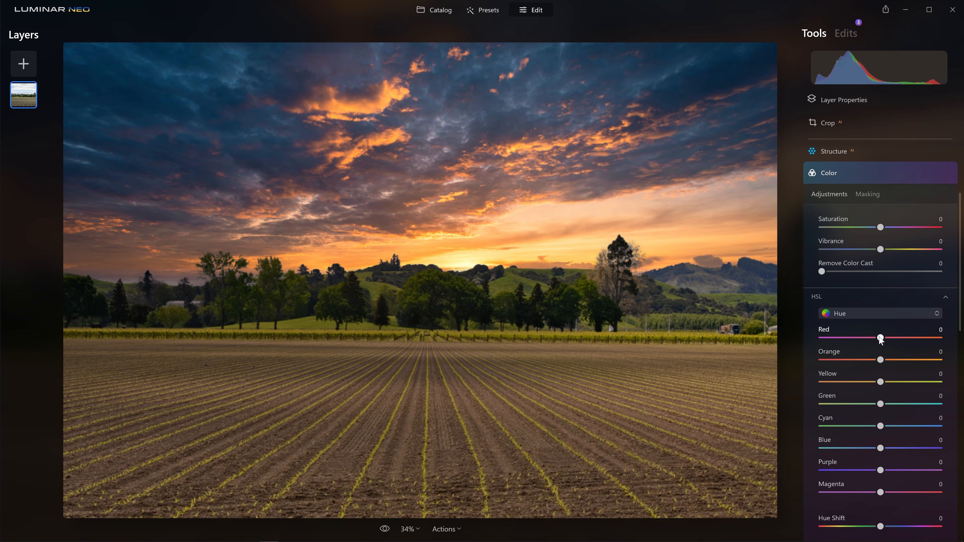
pyautogui.moveTo(880, 339); pyautogui.dragTo(806, 331)
pyautogui.moveTo(875, 337); pyautogui.dragTo(880, 338)
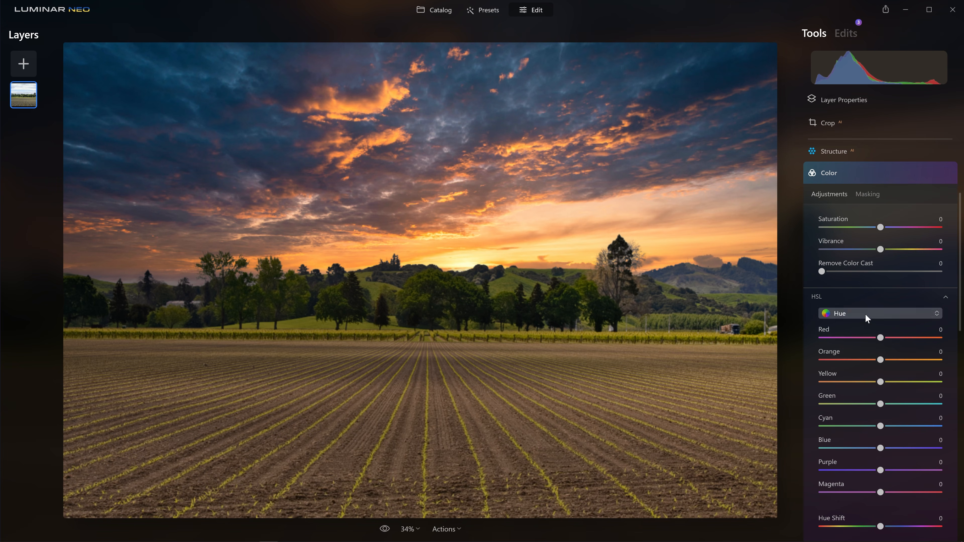
pyautogui.click(866, 298)
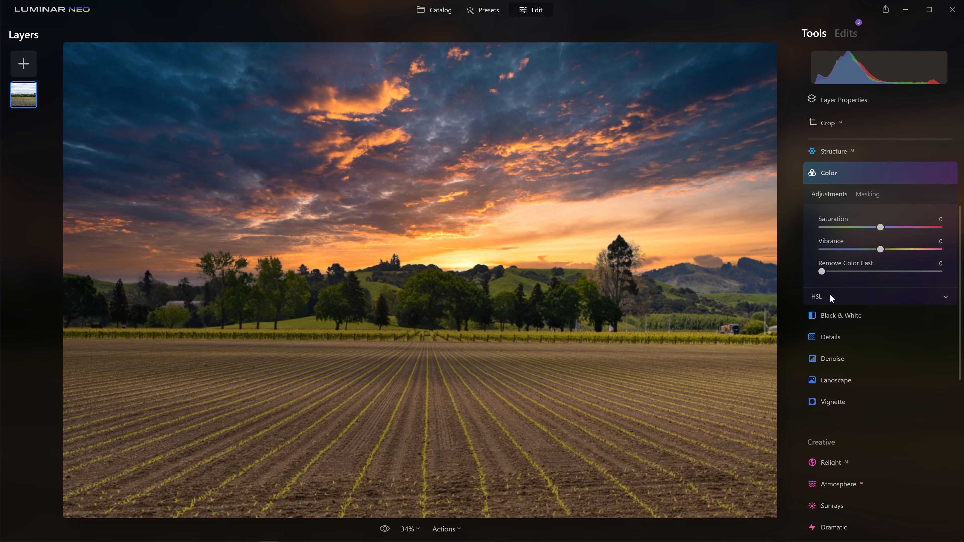
pyautogui.click(908, 297)
pyautogui.scroll(-1, 943, 305)
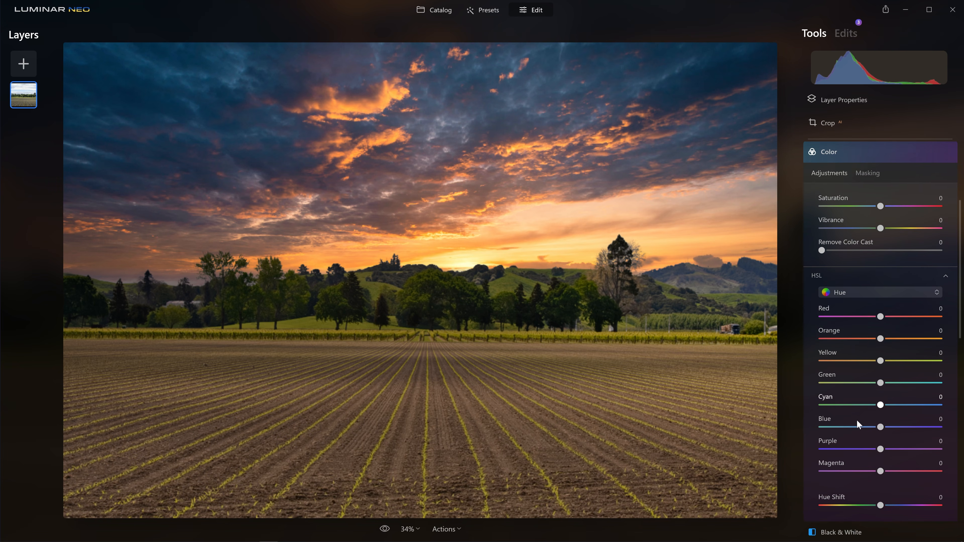
# Step: Try out Red in the HSL saturation and luminance adjustments, reset both, and return to the hue adjustments
pyautogui.click(863, 292)
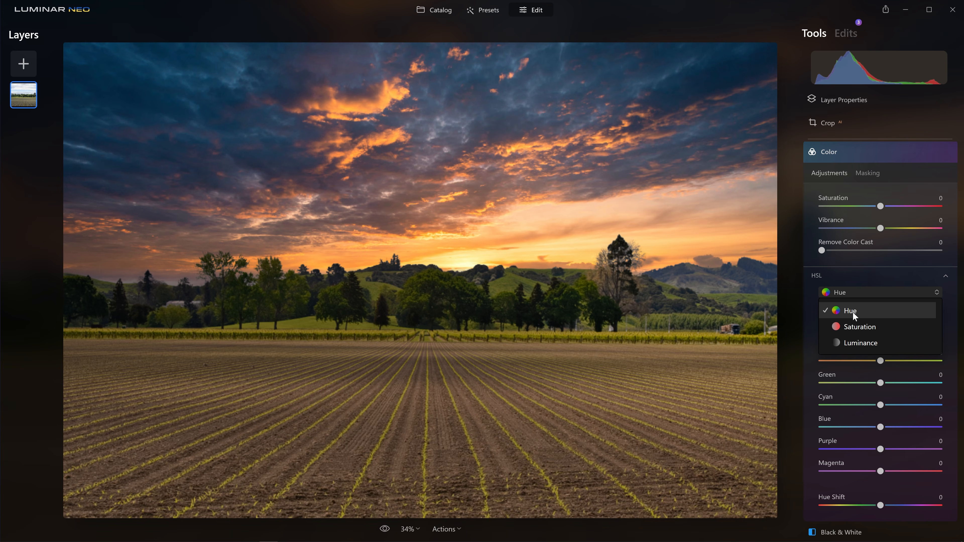
pyautogui.click(865, 326)
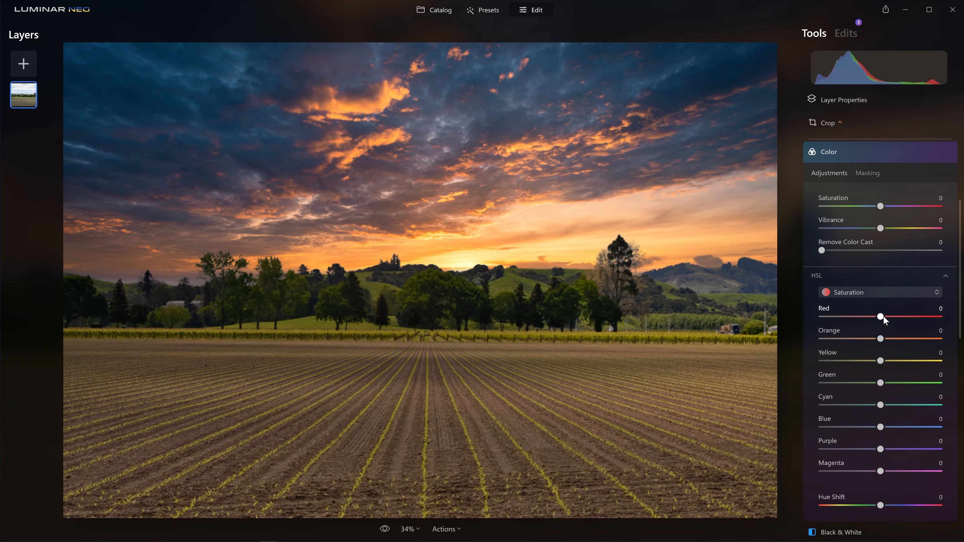
pyautogui.moveTo(881, 317); pyautogui.dragTo(826, 317)
pyautogui.click(856, 294)
pyautogui.click(861, 297)
pyautogui.click(862, 299)
pyautogui.click(865, 339)
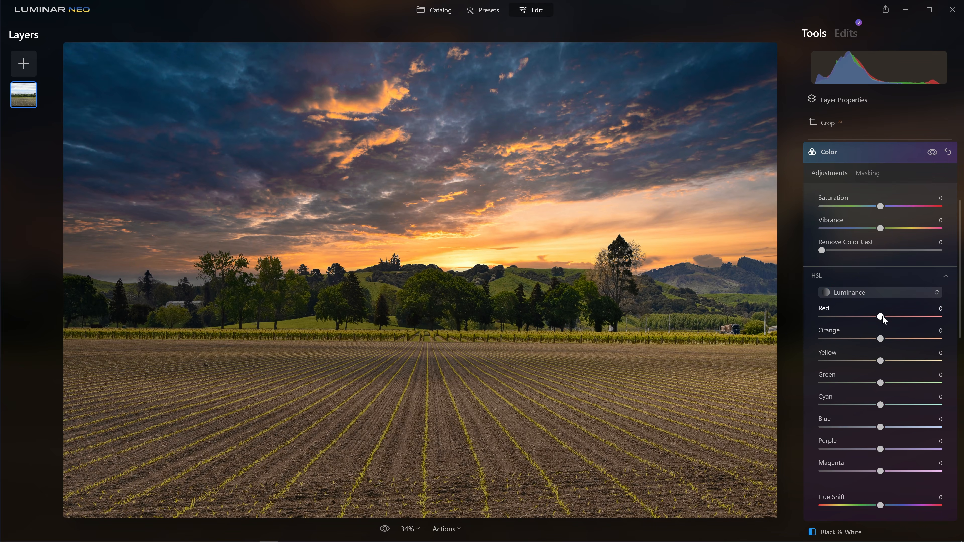
pyautogui.moveTo(882, 314)
pyautogui.mouseDown()
pyautogui.moveTo(938, 316)
pyautogui.moveTo(803, 314)
pyautogui.moveTo(900, 311)
pyautogui.mouseUp()
pyautogui.click(870, 293)
pyautogui.click(866, 309)
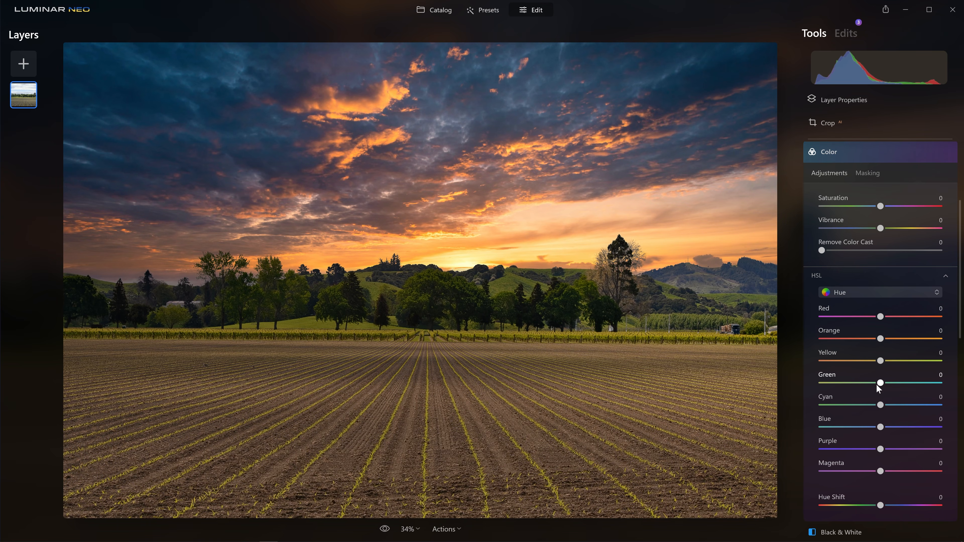
# Step: Shift the foliage towards gold by setting the HSL hue of Yellow to -29 and Green to -75
pyautogui.moveTo(881, 384); pyautogui.dragTo(939, 383)
pyautogui.moveTo(938, 379); pyautogui.dragTo(800, 375)
pyautogui.moveTo(880, 361); pyautogui.dragTo(904, 361)
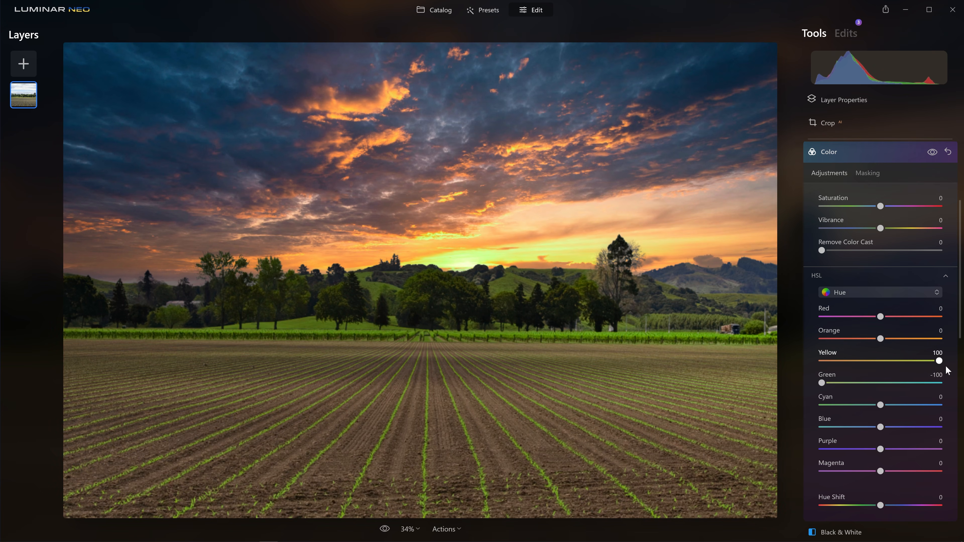
pyautogui.doubleClick(886, 360)
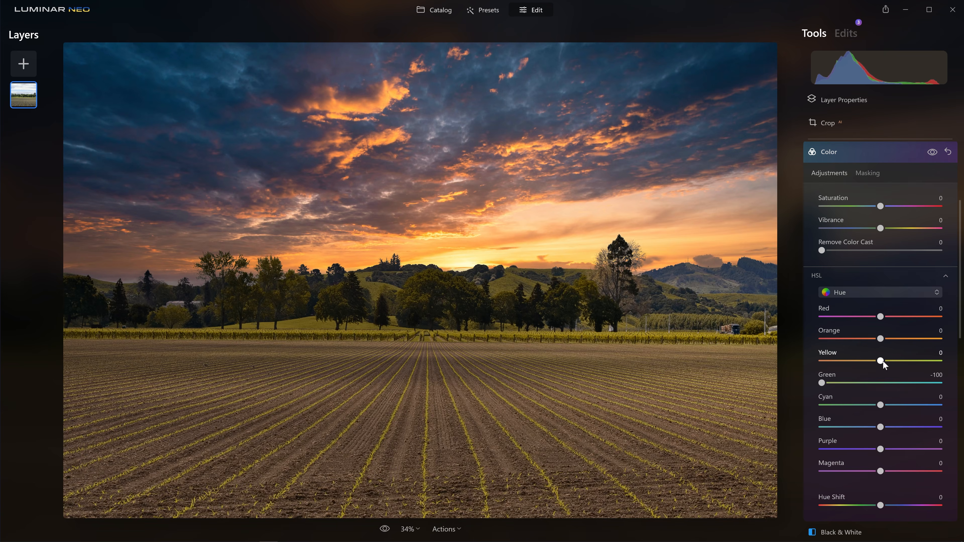
pyautogui.moveTo(881, 360)
pyautogui.mouseDown()
pyautogui.moveTo(919, 360)
pyautogui.moveTo(863, 361)
pyautogui.mouseUp()
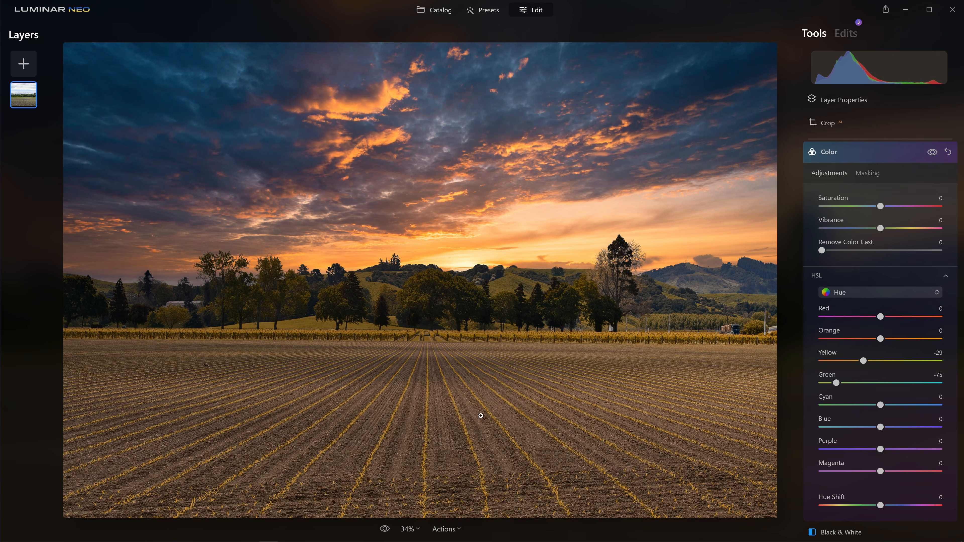
# Step: Set the HSL luminance of Yellow to 73 and Orange to -12, and compare the photo with and without the Color adjustments
pyautogui.click(875, 290)
pyautogui.click(848, 345)
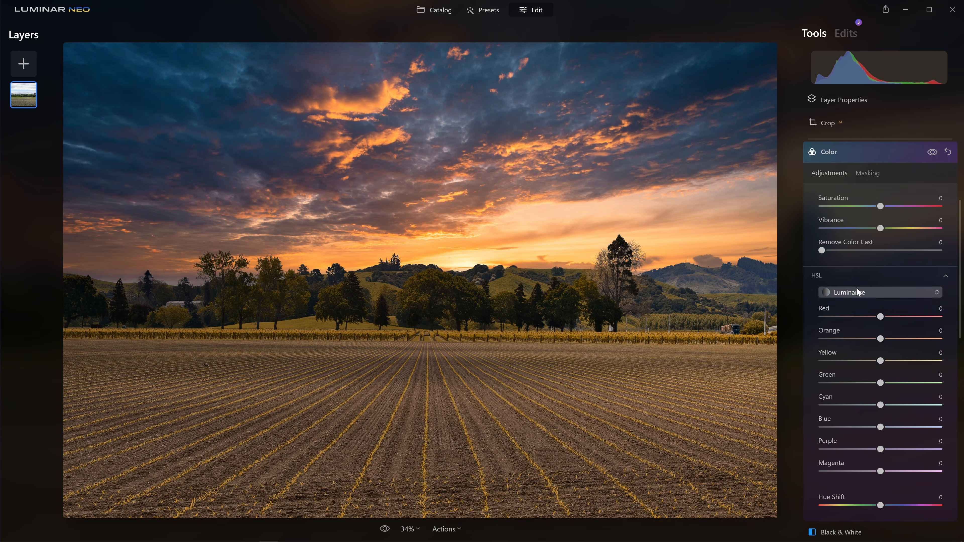
pyautogui.moveTo(886, 361); pyautogui.dragTo(956, 363)
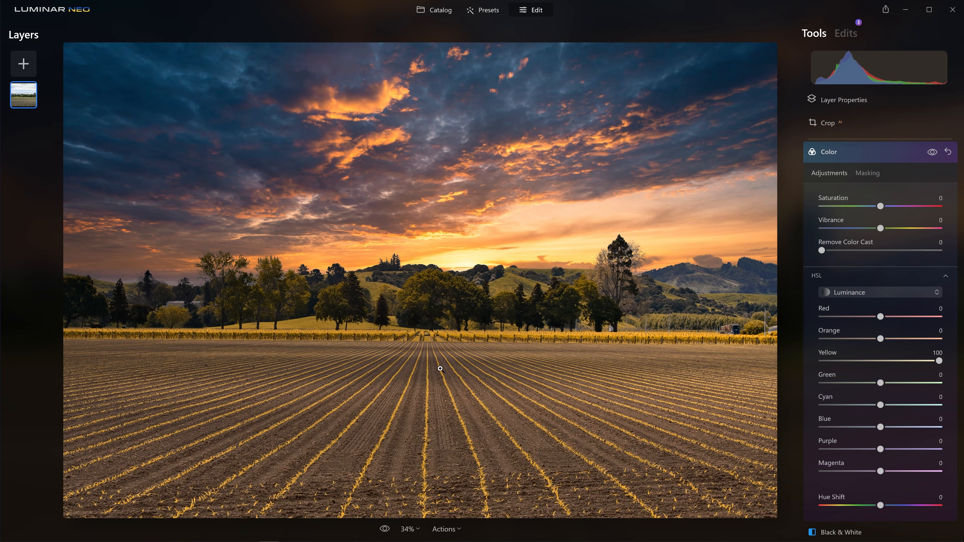
pyautogui.moveTo(939, 361); pyautogui.dragTo(875, 339)
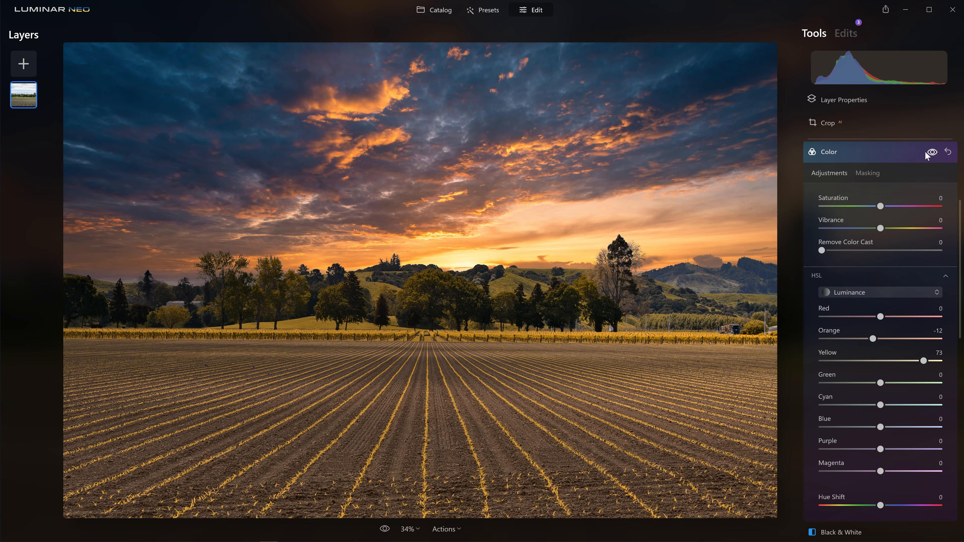
pyautogui.click(933, 153)
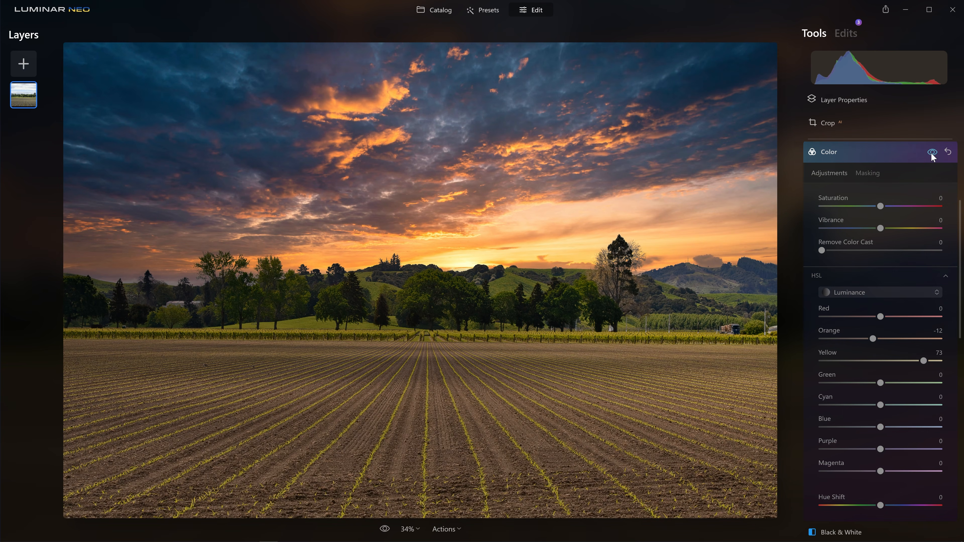
pyautogui.click(932, 153)
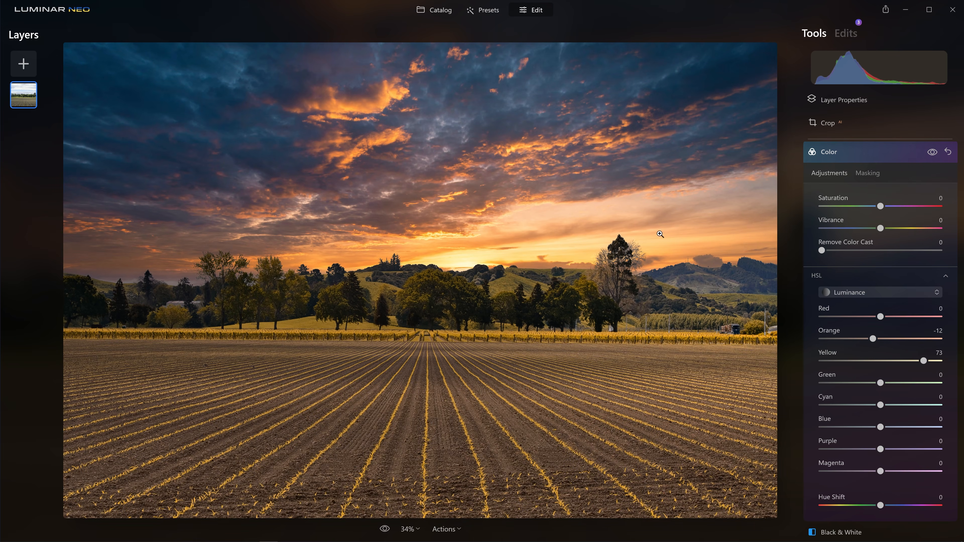
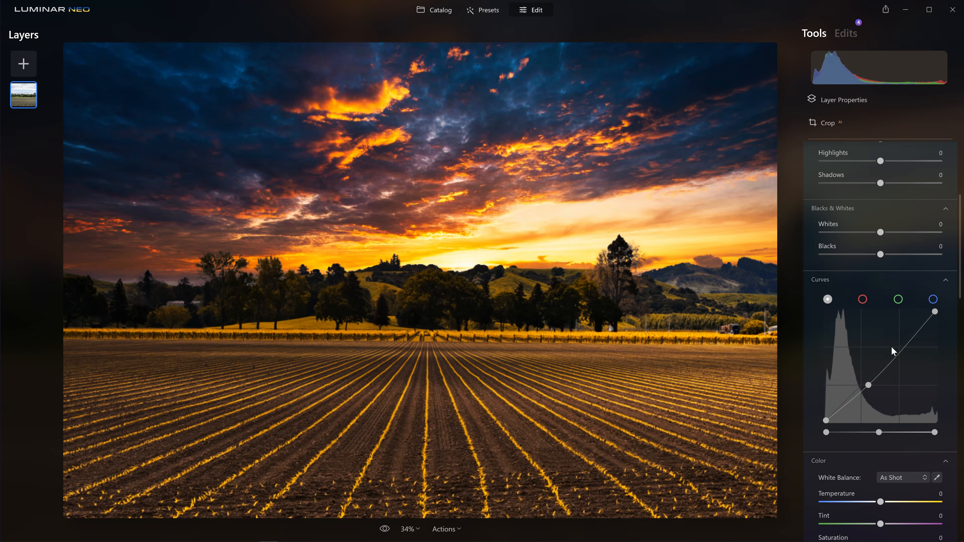
# Step: Remove the added points from the combined RGB curve and look through the red and blue channel curves
pyautogui.doubleClick(892, 344)
pyautogui.doubleClick(868, 385)
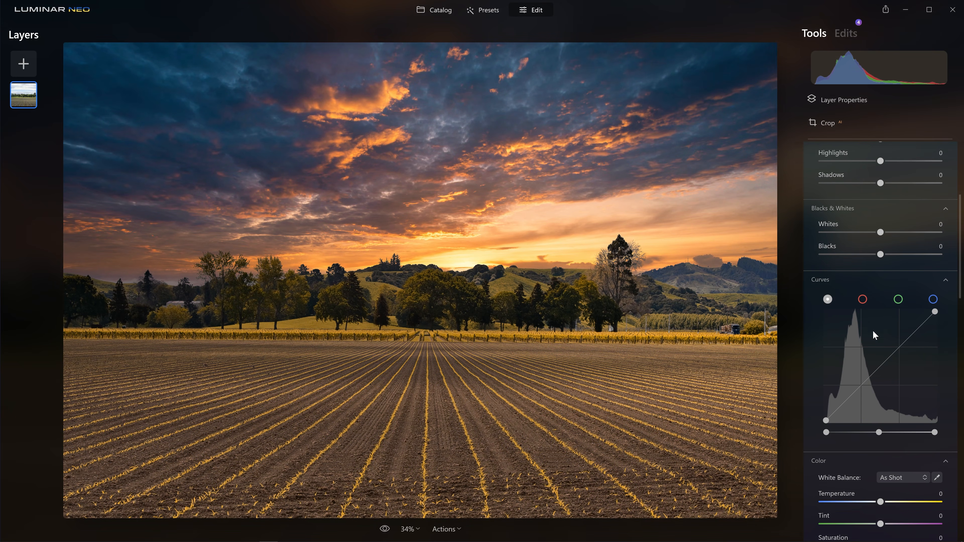
pyautogui.click(862, 300)
pyautogui.scroll(4, 860, 302)
pyautogui.scroll(-1, 898, 414)
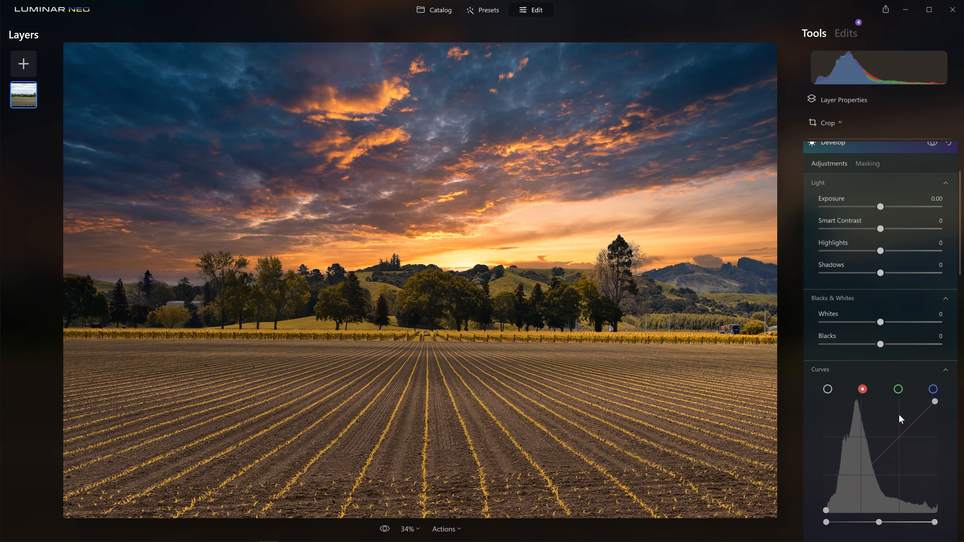
pyautogui.click(933, 389)
pyautogui.scroll(2, 910, 418)
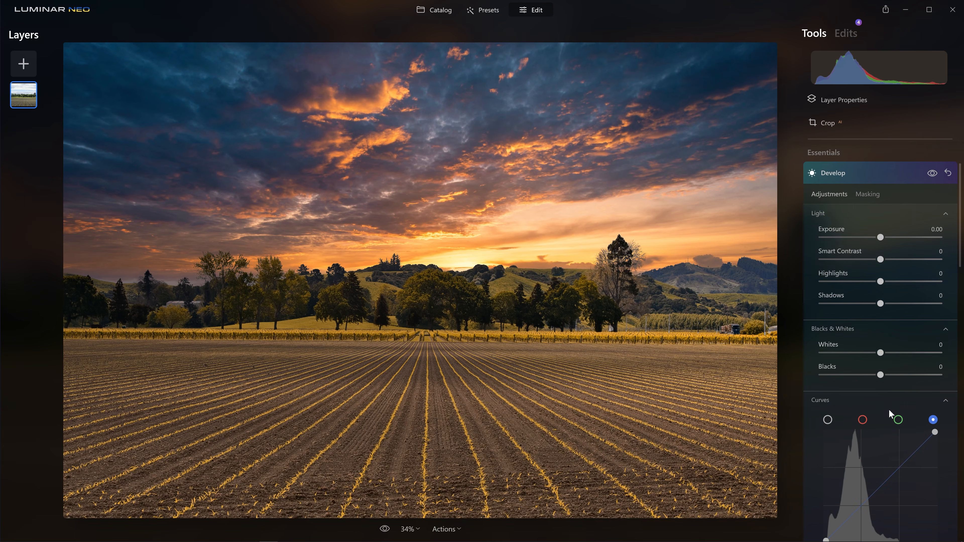
# Step: Lift the black point of the combined RGB curve slightly and add a lower-curve point to bring contrast back into the shadows
pyautogui.scroll(-6, 890, 412)
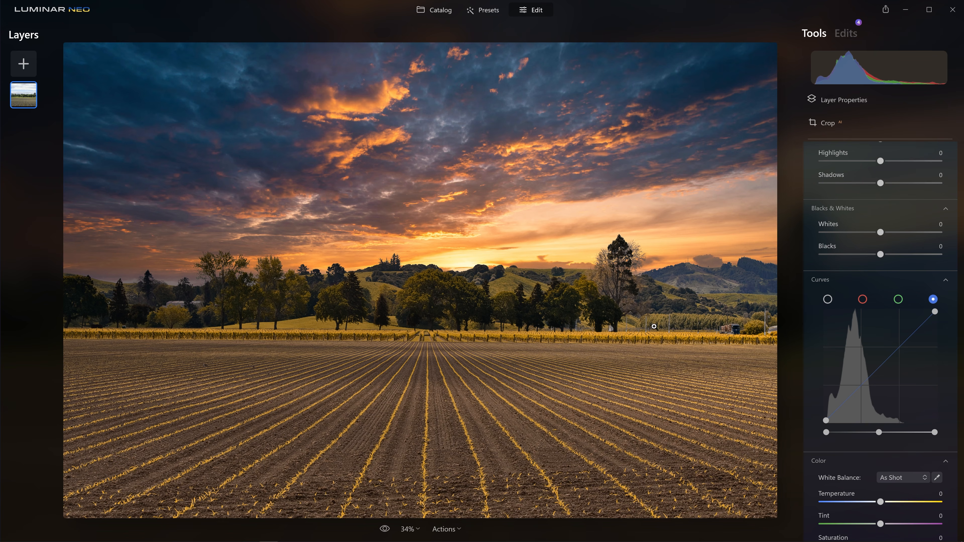
pyautogui.click(828, 299)
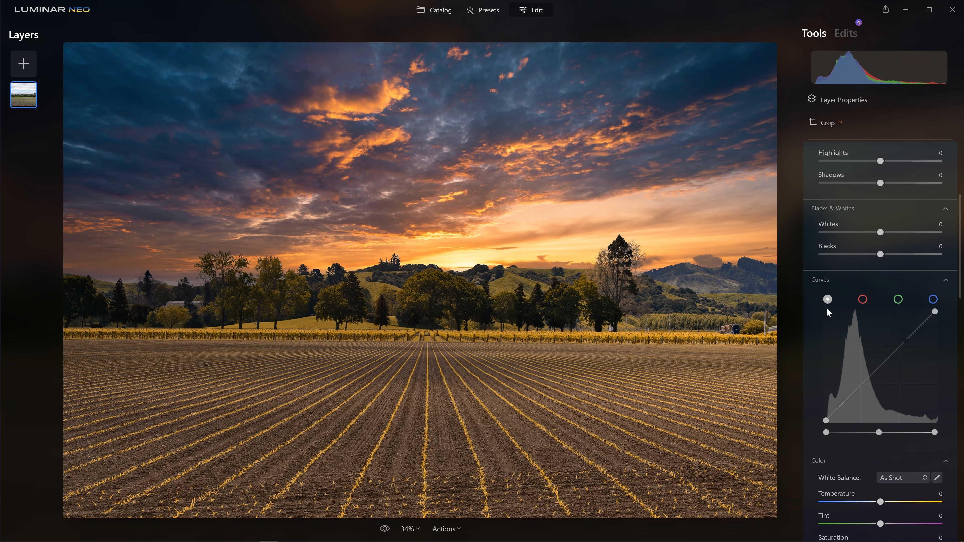
pyautogui.moveTo(824, 420)
pyautogui.mouseDown()
pyautogui.moveTo(858, 420)
pyautogui.moveTo(818, 411)
pyautogui.moveTo(824, 436)
pyautogui.moveTo(812, 387)
pyautogui.moveTo(815, 416)
pyautogui.mouseUp()
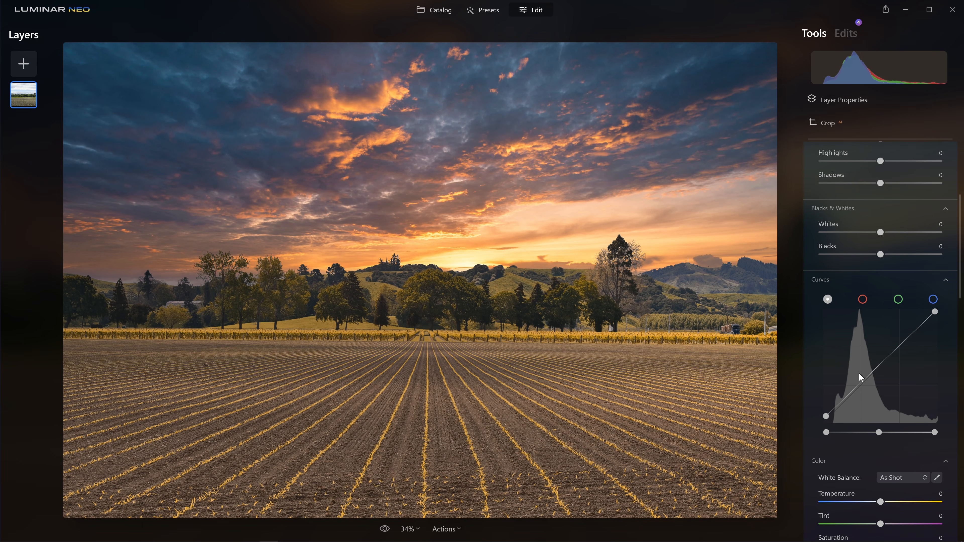
pyautogui.click(845, 400)
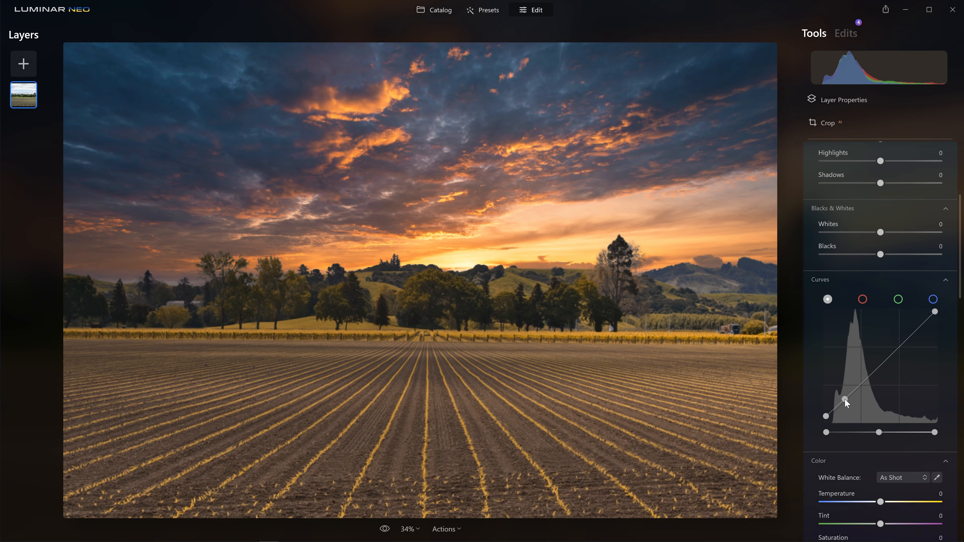
pyautogui.moveTo(844, 399); pyautogui.dragTo(846, 399)
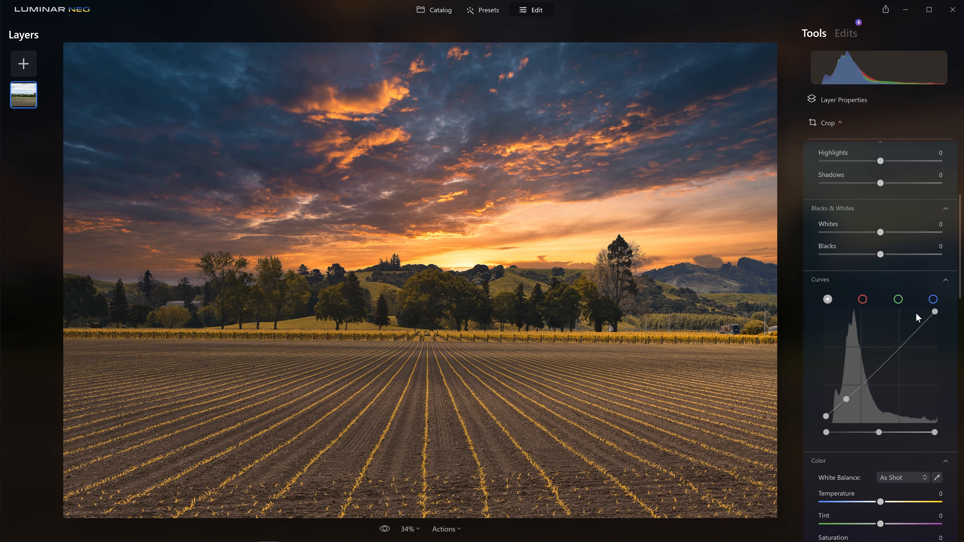
# Step: Raise the black point of the blue channel curve slightly and add a midtone point that pulls the blue back down
pyautogui.click(933, 299)
pyautogui.scroll(3, 932, 304)
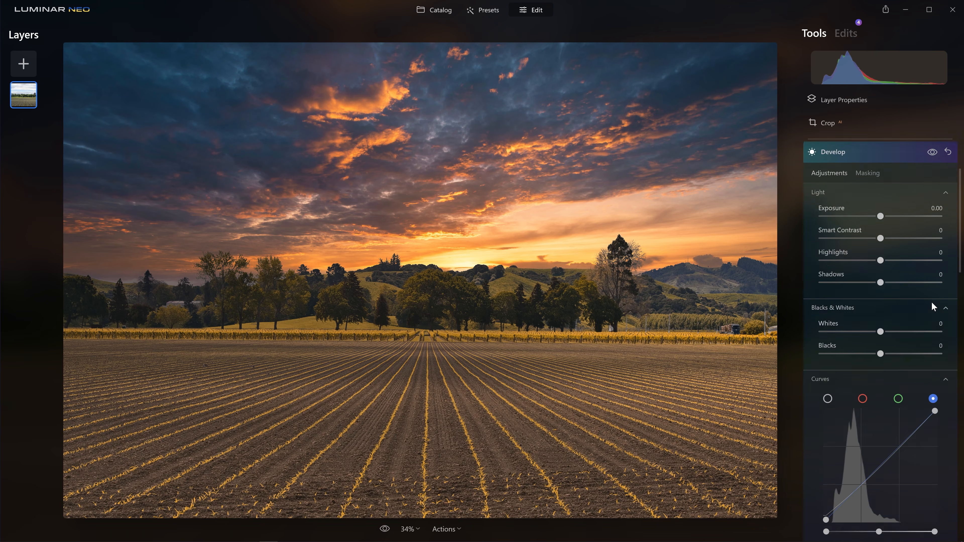
pyautogui.scroll(-3, 897, 405)
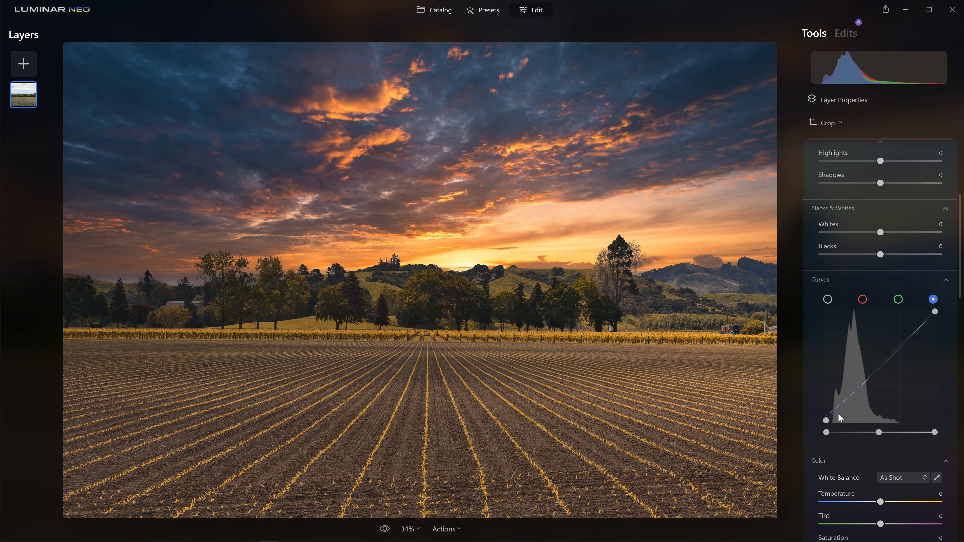
pyautogui.moveTo(825, 419); pyautogui.dragTo(822, 365)
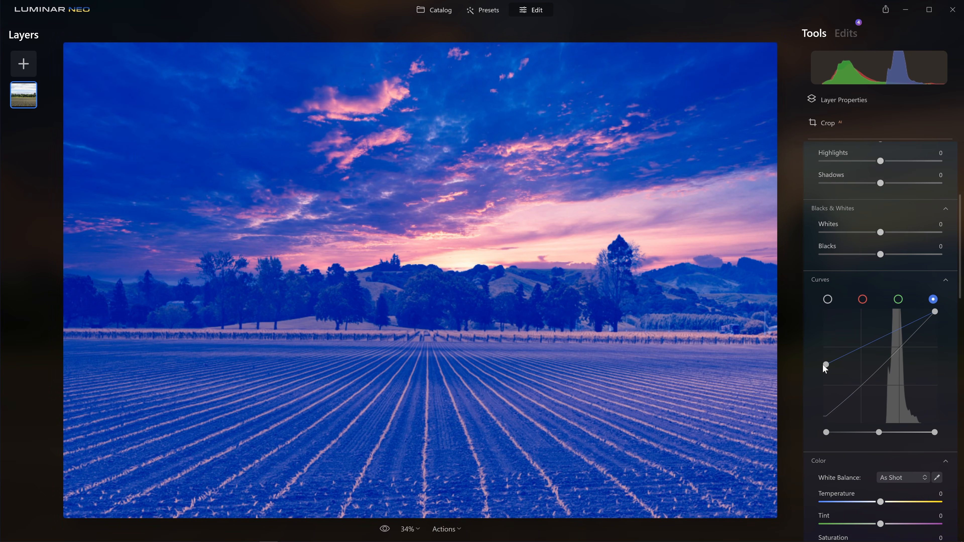
pyautogui.moveTo(824, 365); pyautogui.dragTo(805, 369)
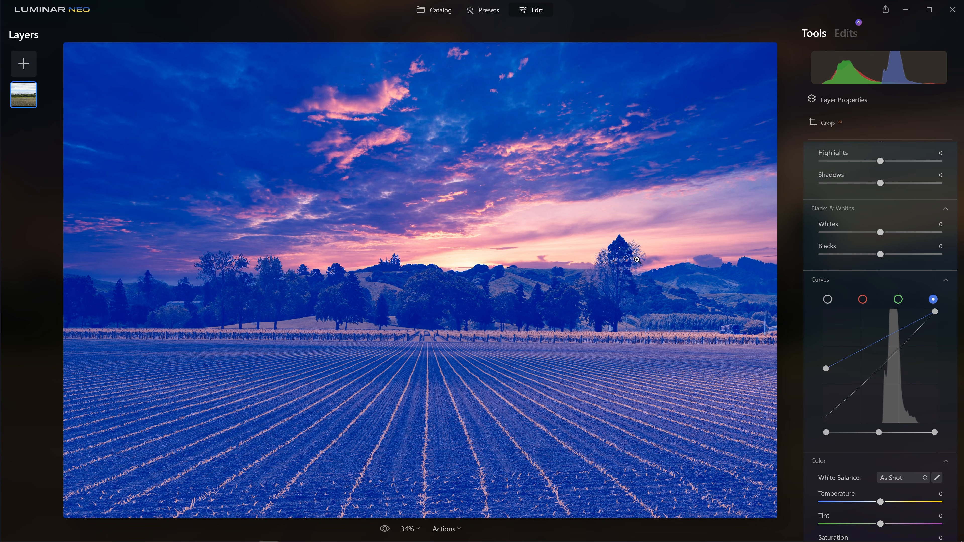
pyautogui.moveTo(825, 368); pyautogui.dragTo(821, 413)
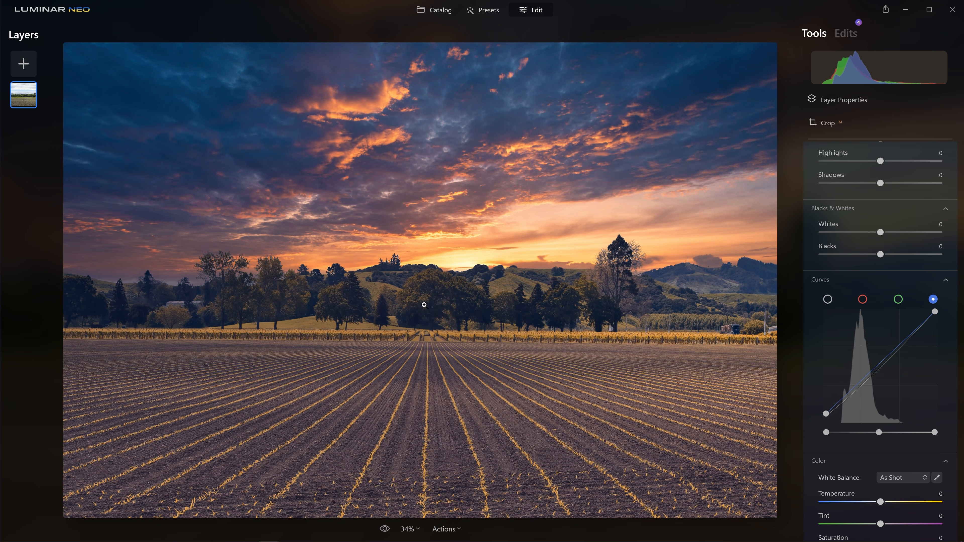
pyautogui.click(867, 377)
pyautogui.moveTo(867, 377); pyautogui.dragTo(868, 377)
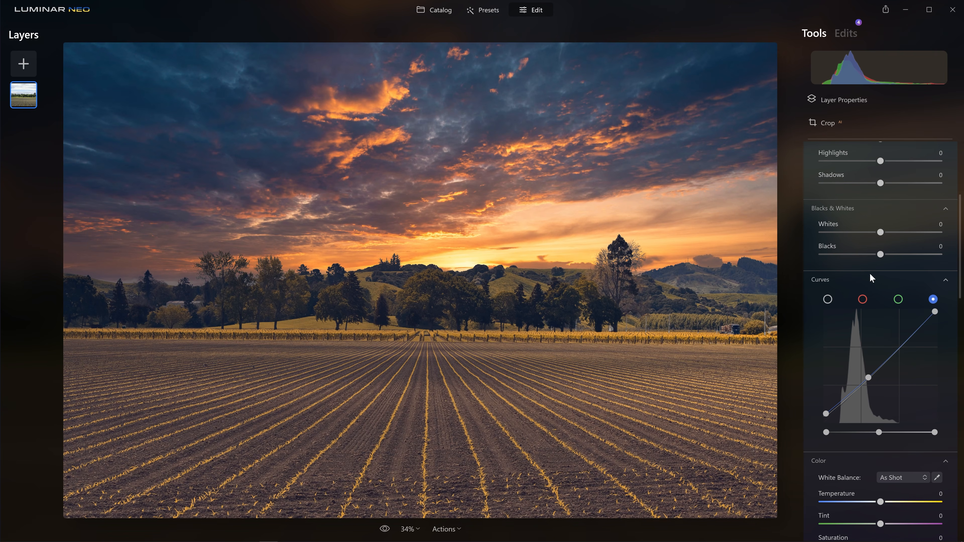
# Step: Compare the photo with and without the Develop curve adjustments
pyautogui.scroll(5, 870, 273)
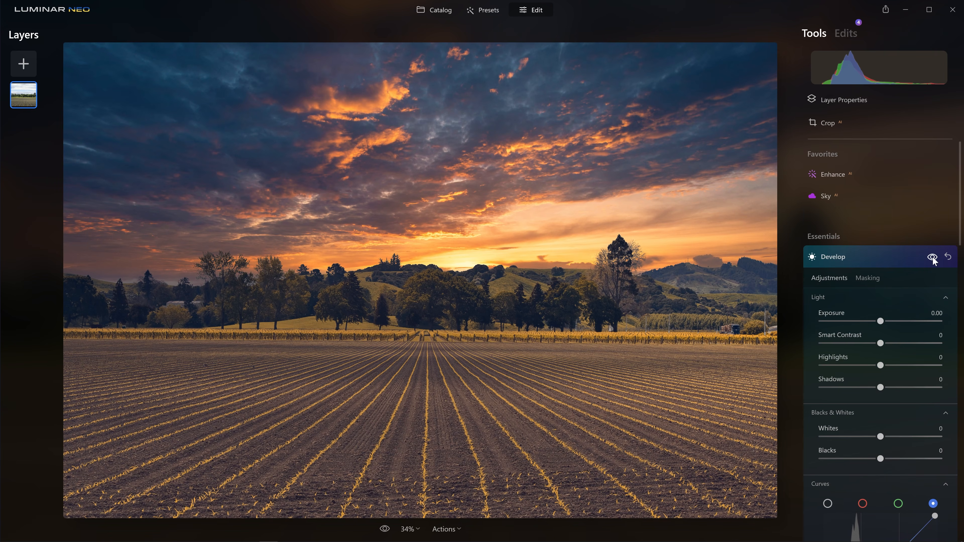
pyautogui.click(933, 258)
pyautogui.click(933, 258)
pyautogui.click(933, 258)
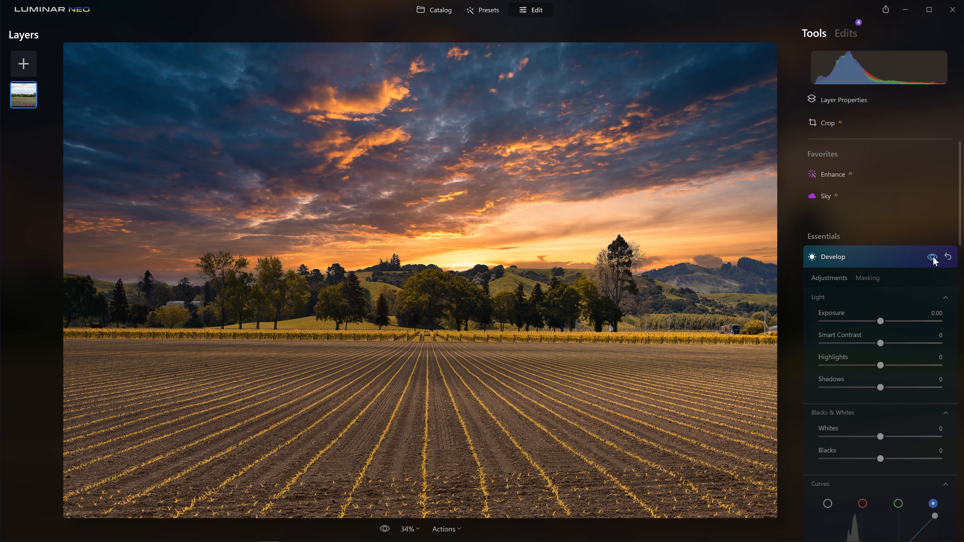
pyautogui.click(932, 258)
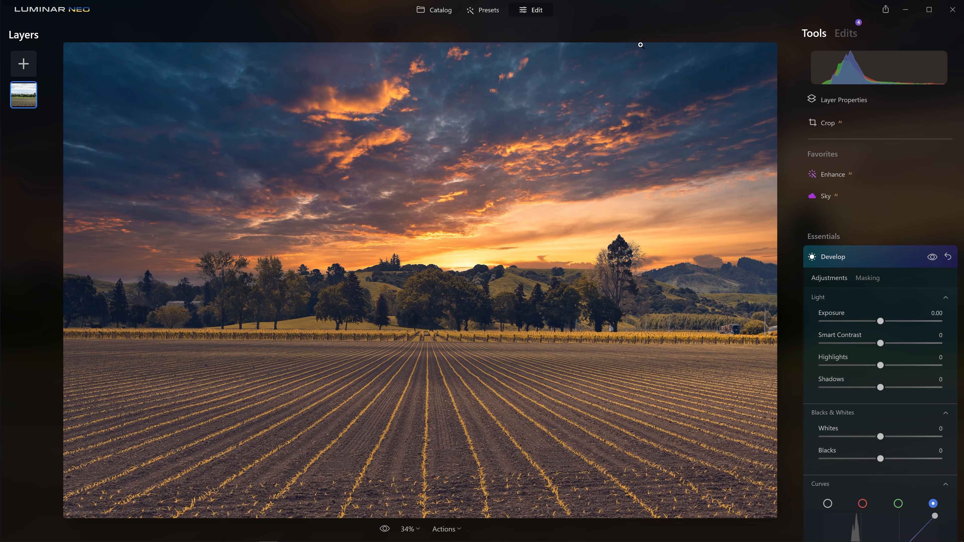
# Step: Mask the Develop adjustments to the Sky with Mask AI and check the effect on the photo
pyautogui.click(866, 279)
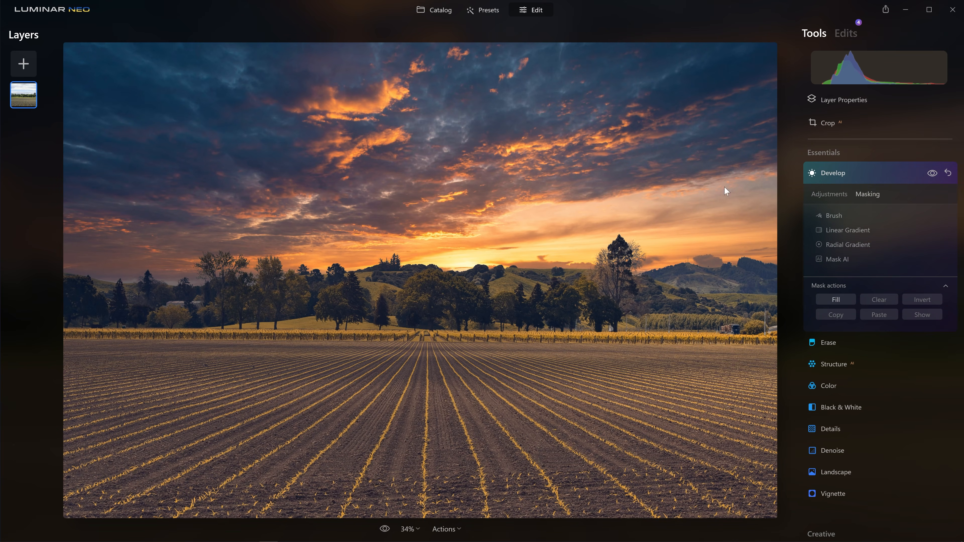
pyautogui.click(831, 260)
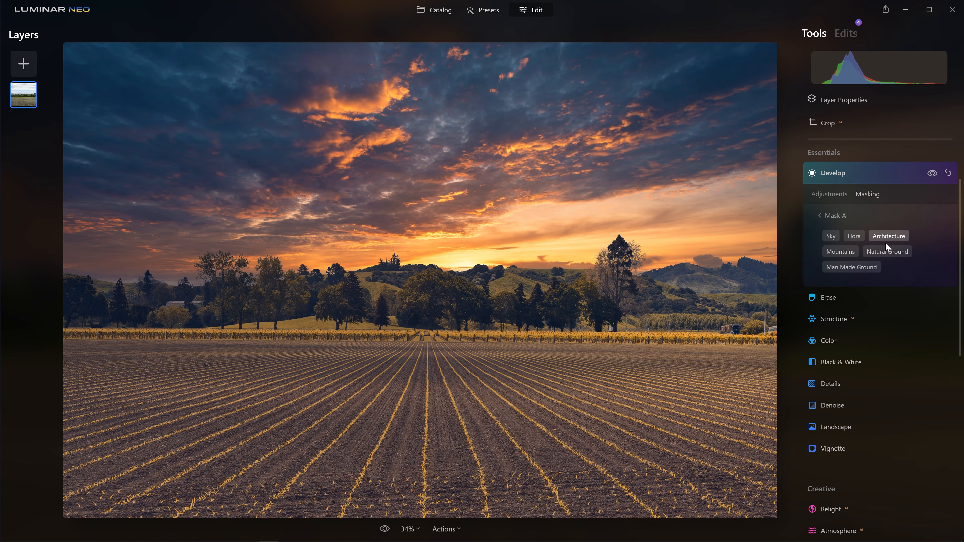
pyautogui.click(836, 235)
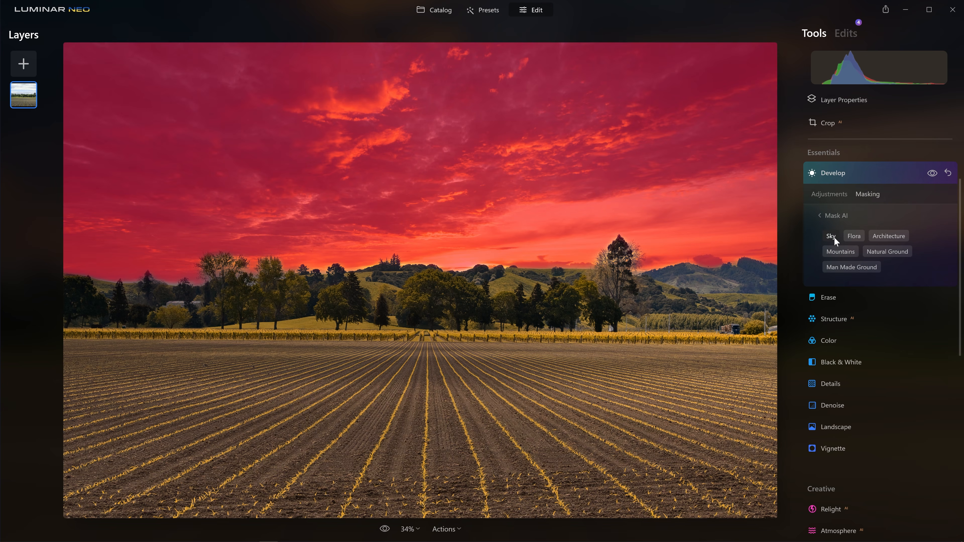
pyautogui.click(838, 199)
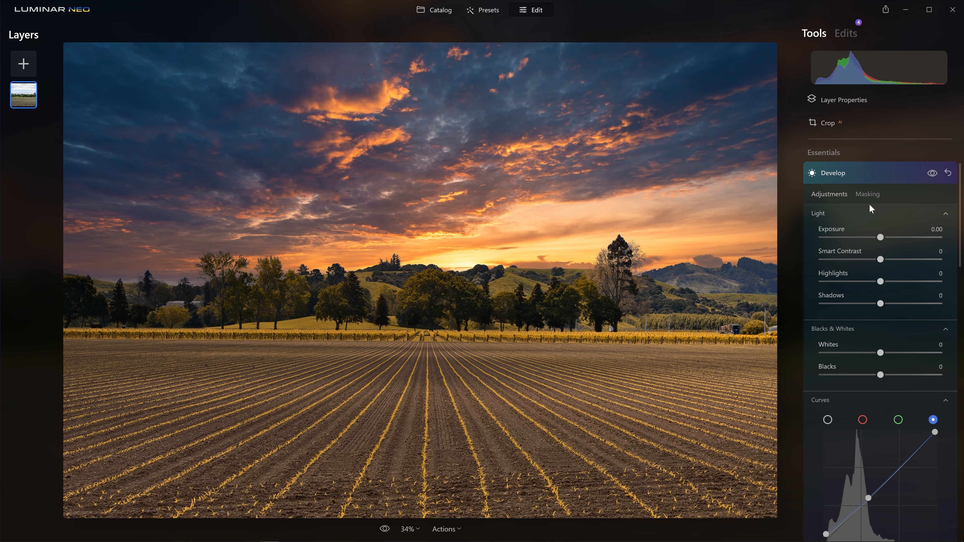
pyautogui.click(868, 195)
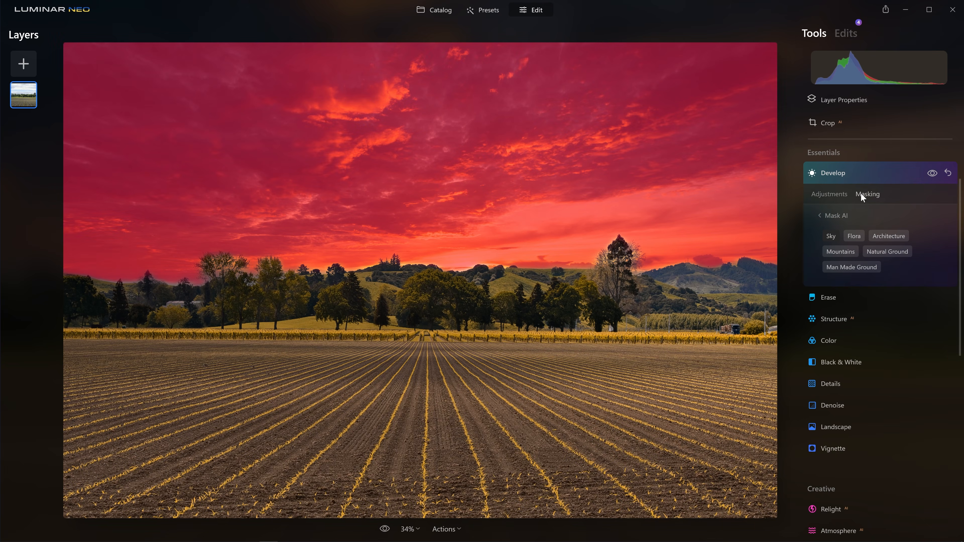
# Step: Show the Develop sky mask and invert it so the adjustments apply to the land instead of the sky
pyautogui.click(831, 214)
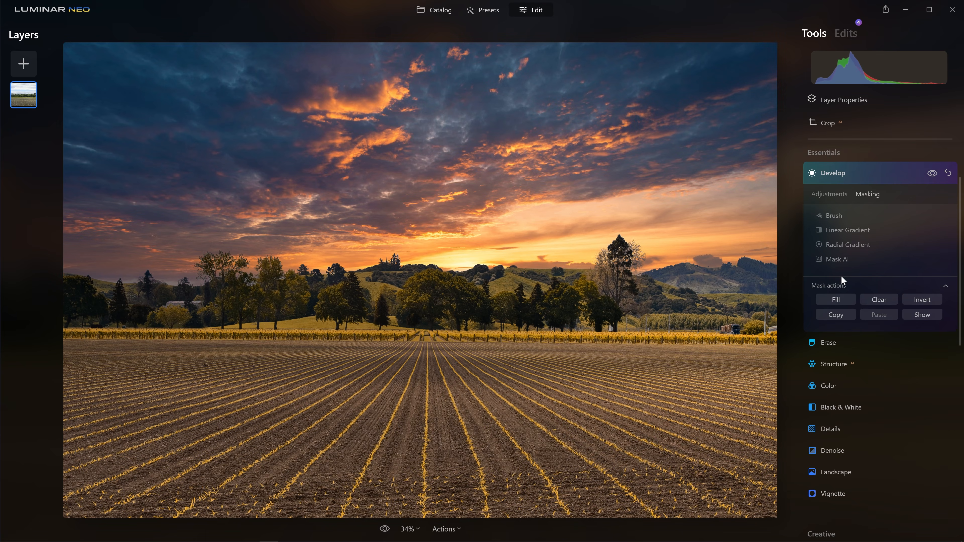
pyautogui.click(831, 286)
pyautogui.click(831, 286)
pyautogui.click(921, 315)
pyautogui.click(920, 311)
pyautogui.click(925, 303)
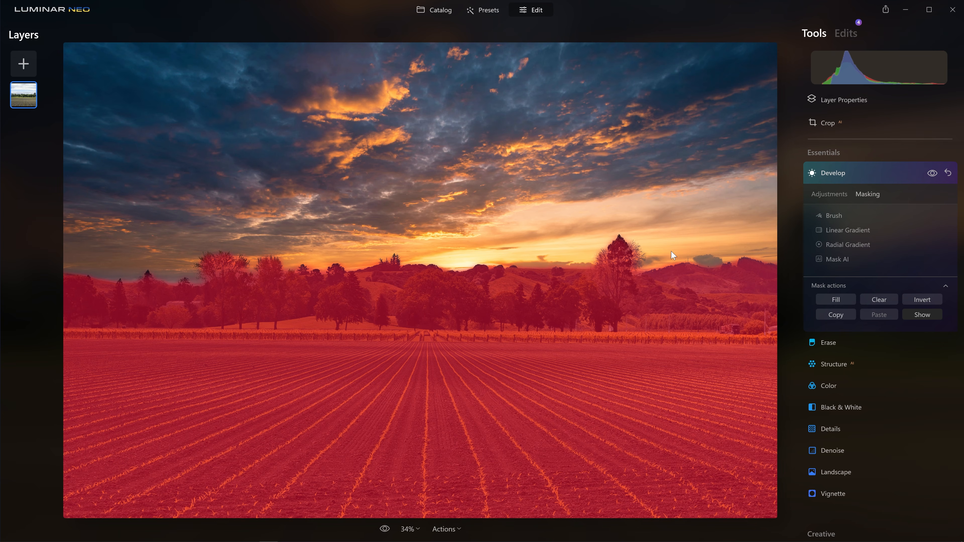
# Step: Compare the photo with and without the masked Develop adjustments, then close the Develop tool
pyautogui.click(823, 194)
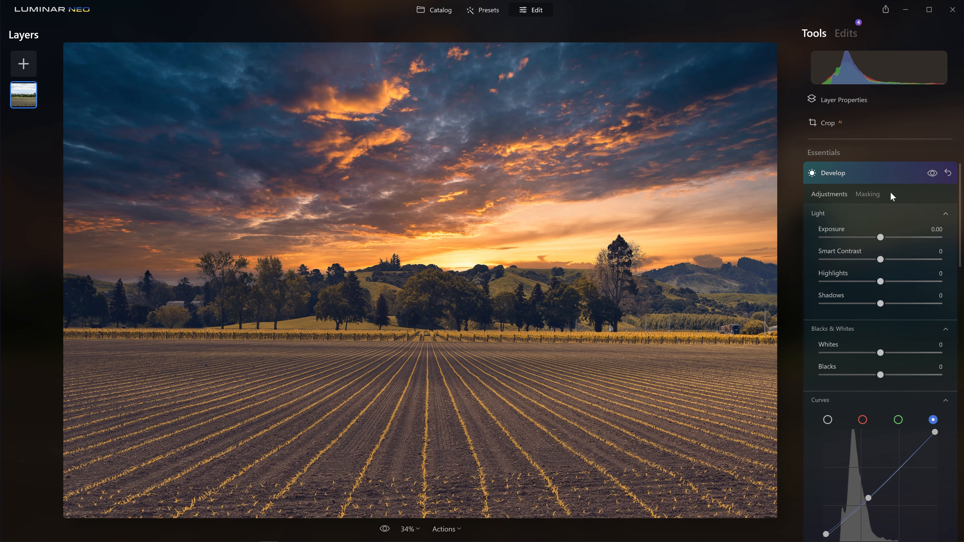
pyautogui.click(933, 175)
pyautogui.click(934, 176)
pyautogui.scroll(-1, 868, 331)
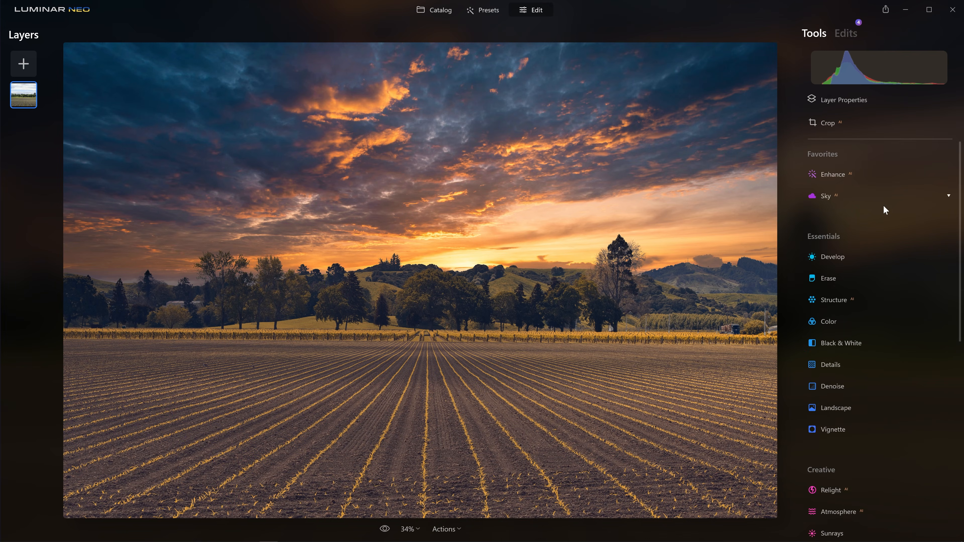
# Step: Open the Color Harmony tool and set the Color Contrast amount to 100
pyautogui.scroll(-10, 860, 243)
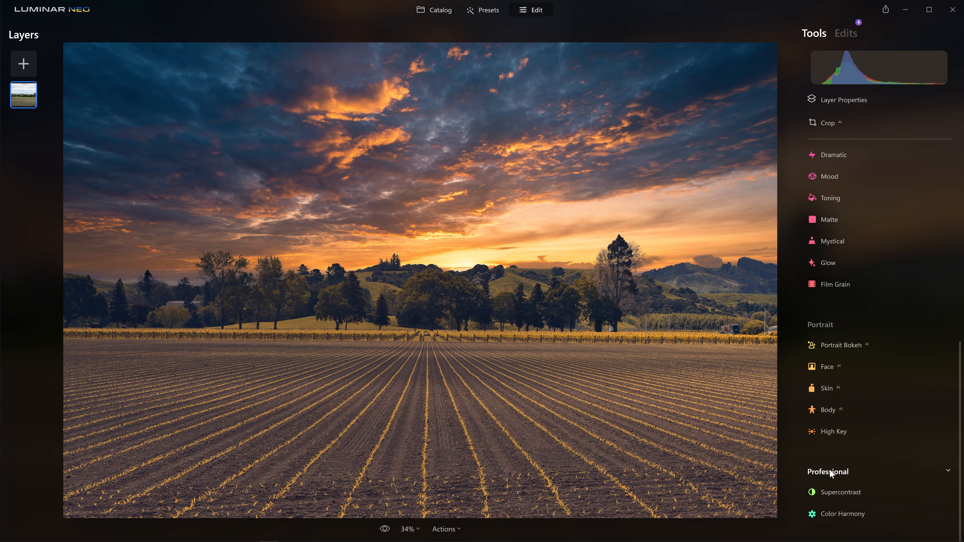
pyautogui.click(846, 514)
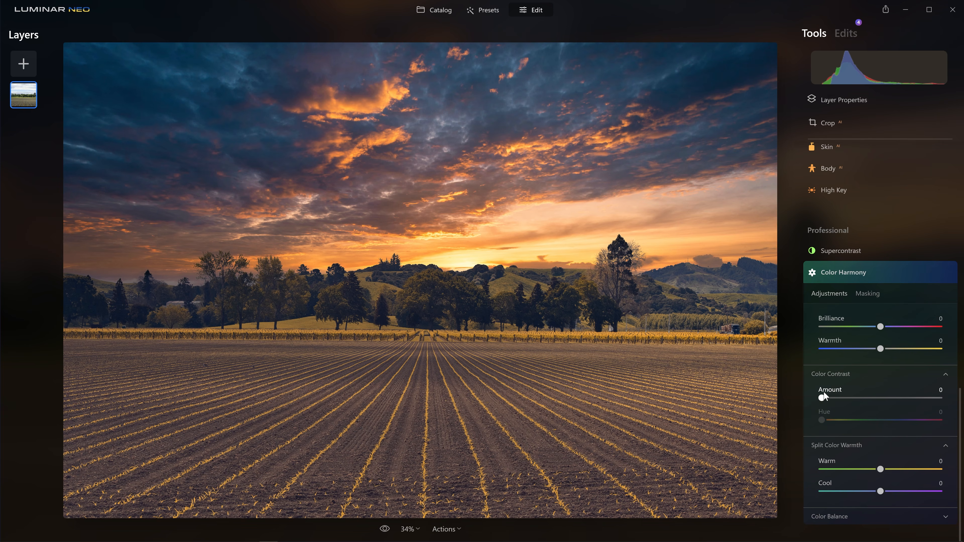
pyautogui.moveTo(823, 397); pyautogui.dragTo(944, 409)
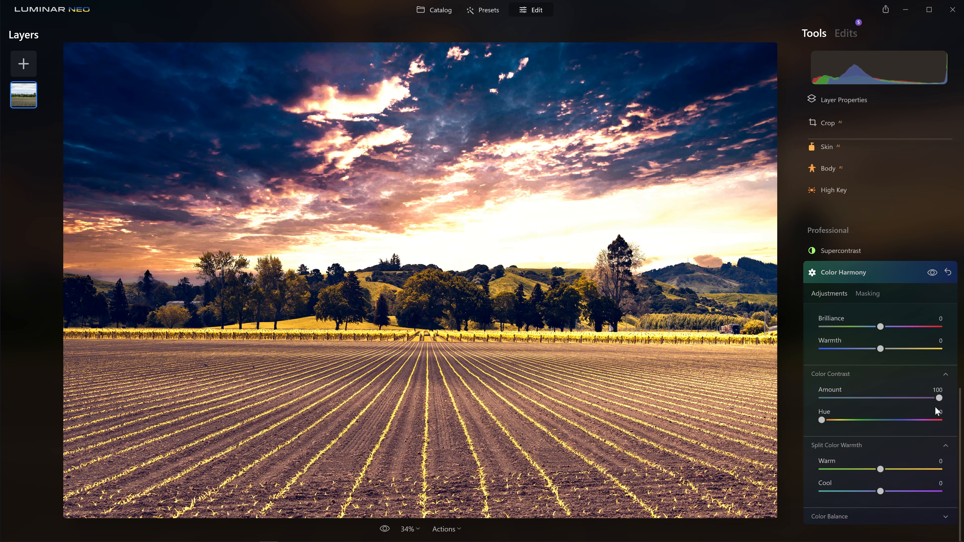
pyautogui.moveTo(938, 399)
pyautogui.mouseDown()
pyautogui.moveTo(857, 407)
pyautogui.moveTo(900, 401)
pyautogui.moveTo(945, 411)
pyautogui.mouseUp()
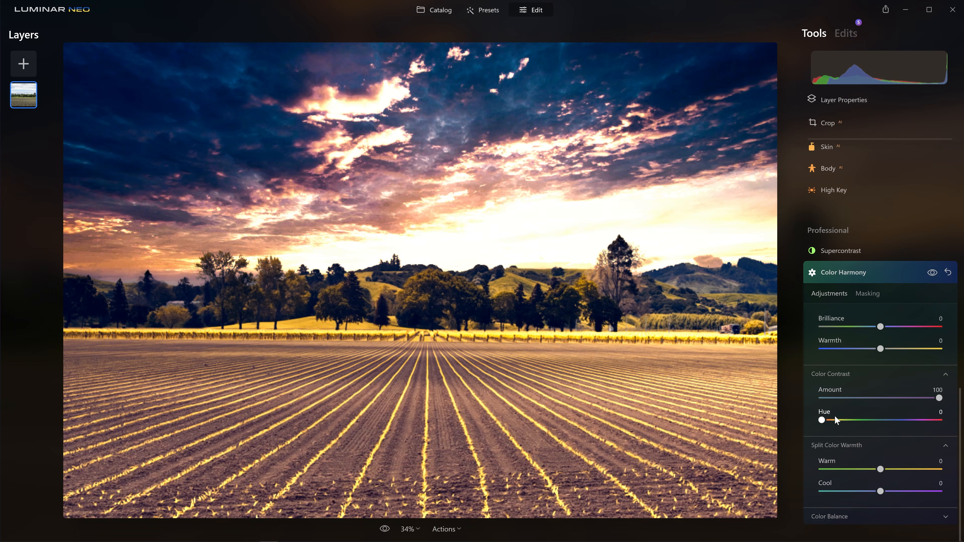
# Step: Try out different Color Contrast hues in Color Harmony and set the hue to 101
pyautogui.moveTo(823, 421); pyautogui.dragTo(921, 418)
pyautogui.doubleClick(919, 420)
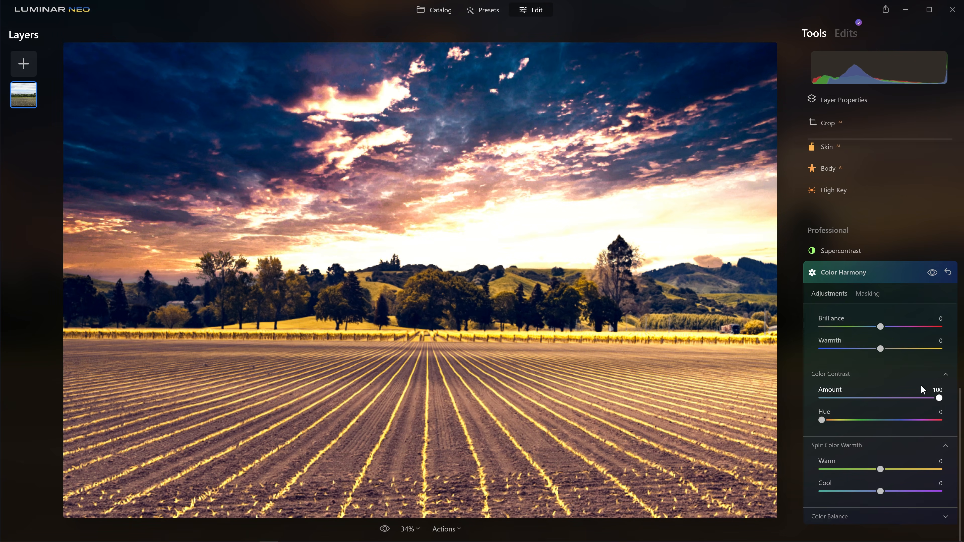
pyautogui.moveTo(939, 398)
pyautogui.mouseDown()
pyautogui.moveTo(830, 397)
pyautogui.moveTo(941, 398)
pyautogui.mouseUp()
pyautogui.moveTo(822, 421); pyautogui.dragTo(831, 421)
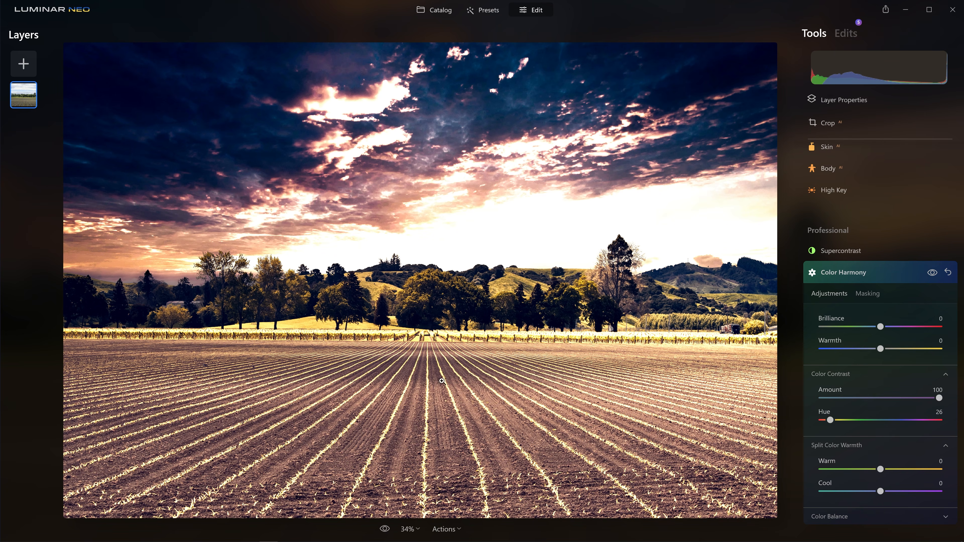
pyautogui.moveTo(835, 421); pyautogui.dragTo(854, 425)
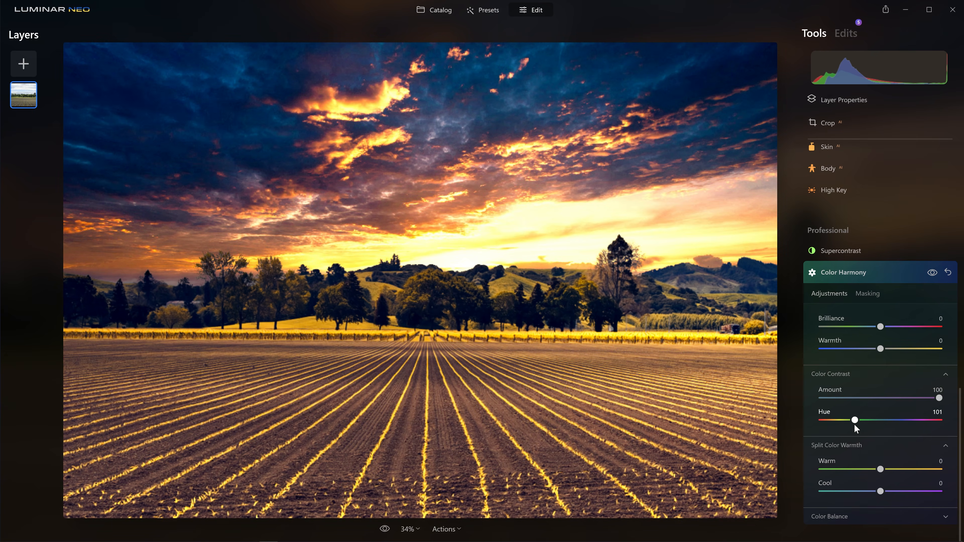
# Step: Compare the photo with and without Color Harmony, then reduce the Color Contrast amount to 55
pyautogui.click(934, 274)
pyautogui.click(934, 277)
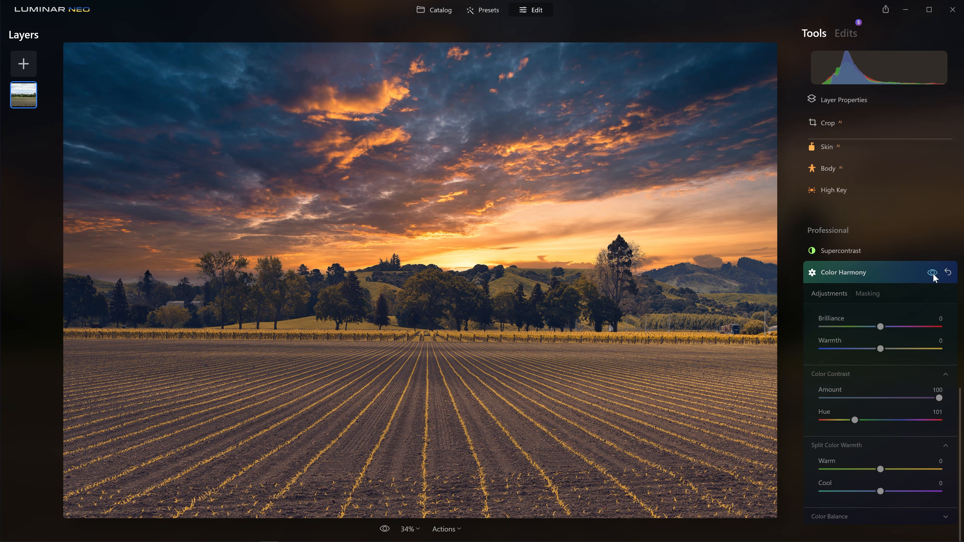
pyautogui.click(934, 278)
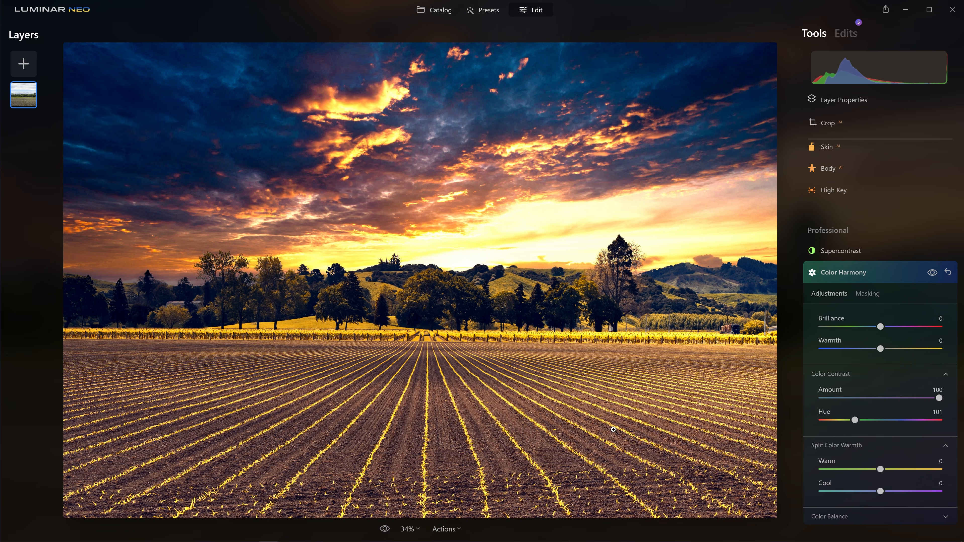
pyautogui.moveTo(939, 398); pyautogui.dragTo(886, 398)
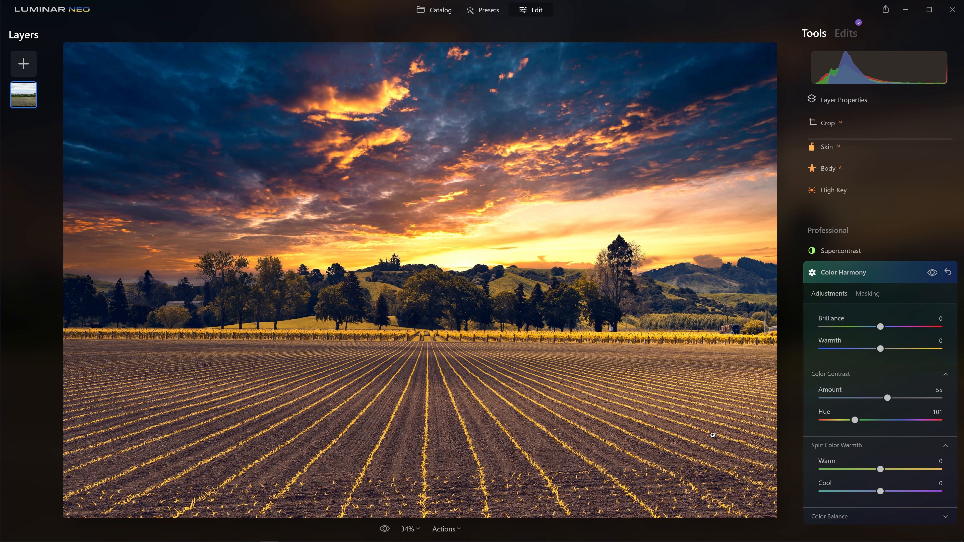
# Step: Paint a Color Harmony brush mask across the field with brush strength 54 and size 238
pyautogui.click(867, 295)
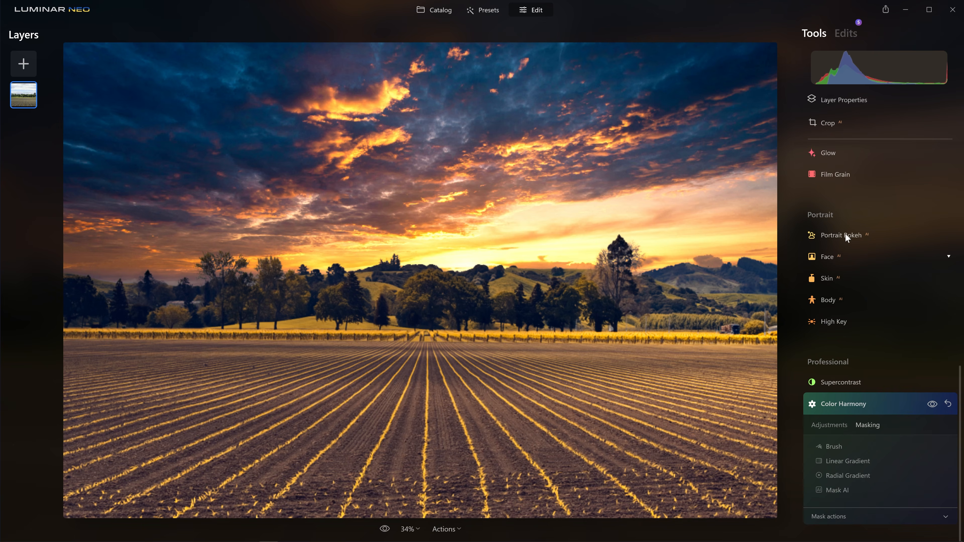
pyautogui.click(849, 447)
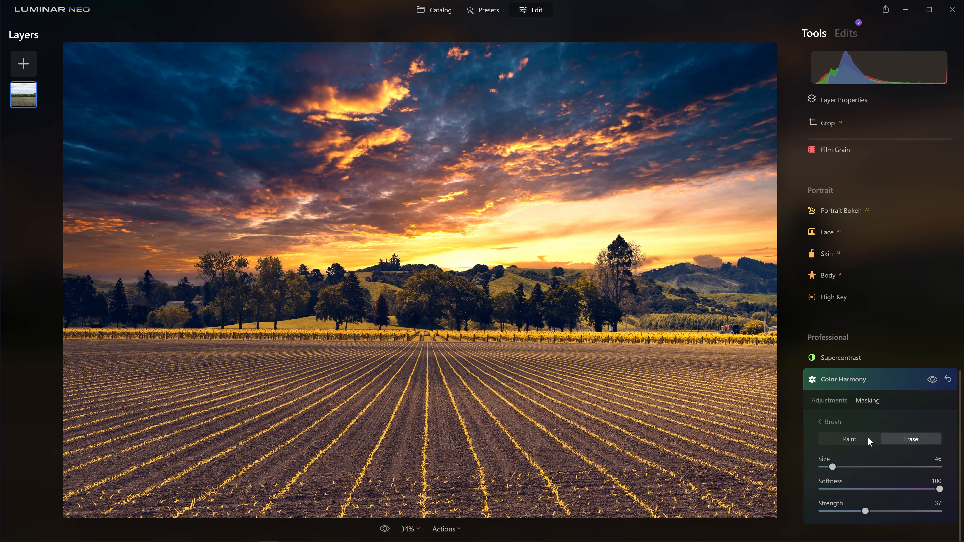
pyautogui.click(867, 440)
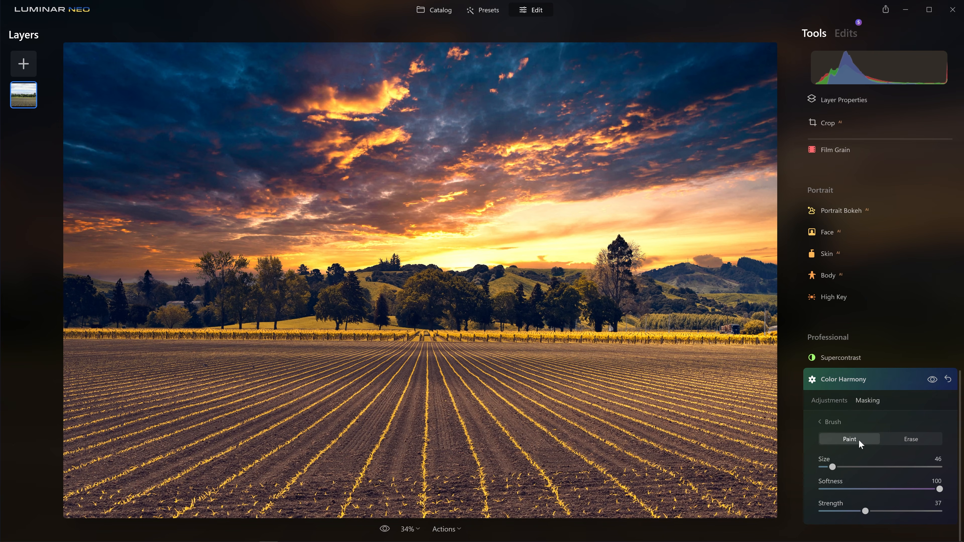
pyautogui.moveTo(867, 511); pyautogui.dragTo(886, 511)
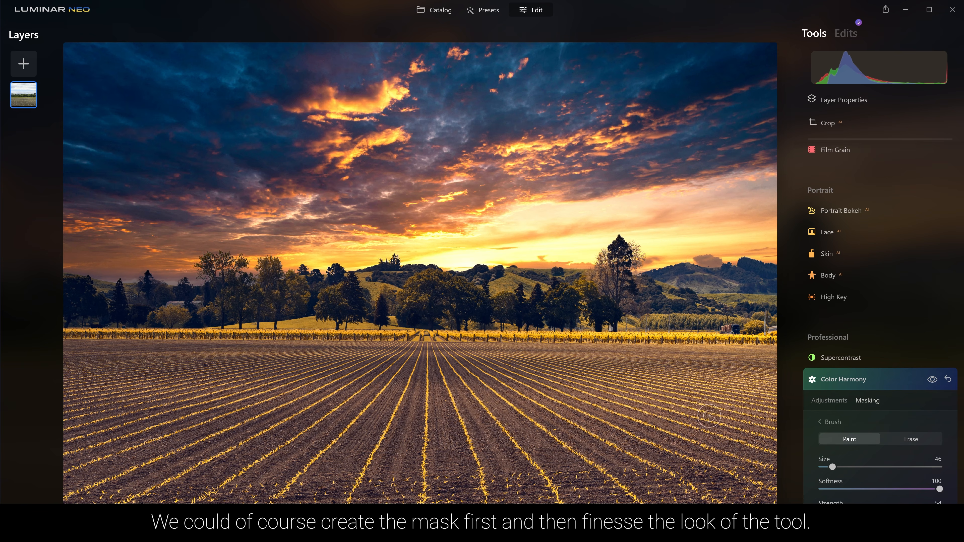
pyautogui.scroll(5, 729, 417)
pyautogui.scroll(-2, 731, 414)
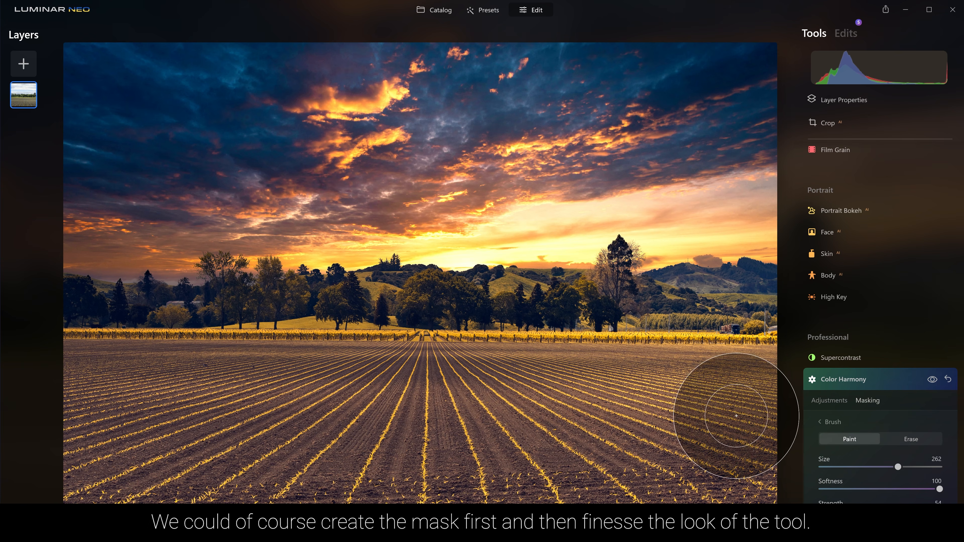
pyautogui.moveTo(734, 417); pyautogui.dragTo(767, 417)
pyautogui.moveTo(688, 409)
pyautogui.mouseDown()
pyautogui.moveTo(606, 410)
pyautogui.moveTo(509, 423)
pyautogui.moveTo(357, 410)
pyautogui.moveTo(278, 423)
pyautogui.moveTo(137, 405)
pyautogui.moveTo(11, 415)
pyautogui.mouseUp()
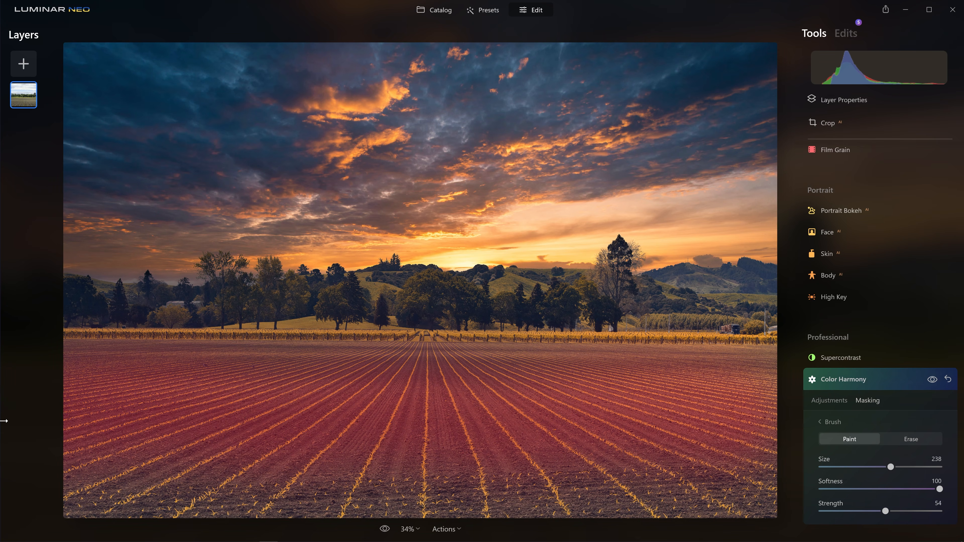
# Step: Reduce the brush size to 166 and paint further mask strokes back and forth across the field
pyautogui.scroll(-7, 575, 416)
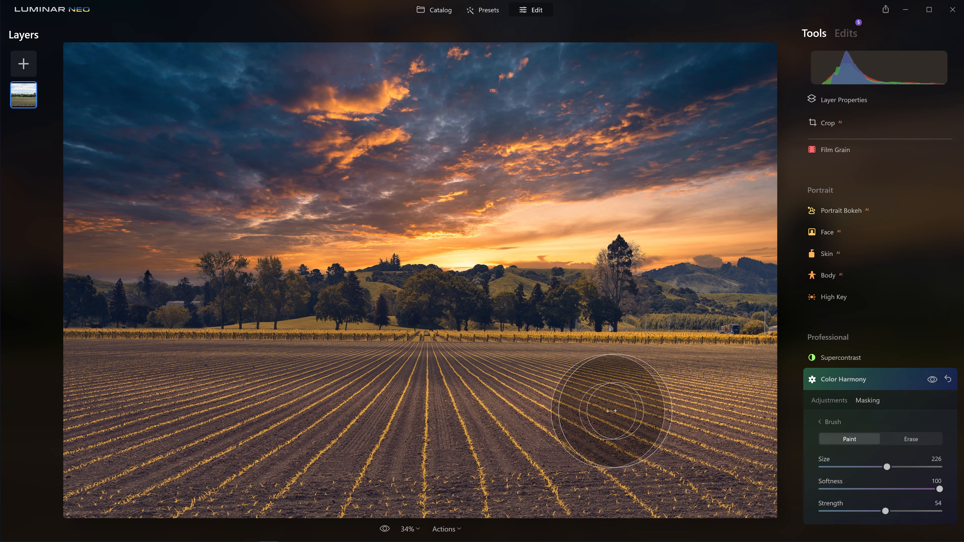
pyautogui.moveTo(734, 415)
pyautogui.mouseDown()
pyautogui.moveTo(459, 405)
pyautogui.moveTo(227, 420)
pyautogui.moveTo(58, 416)
pyautogui.mouseUp()
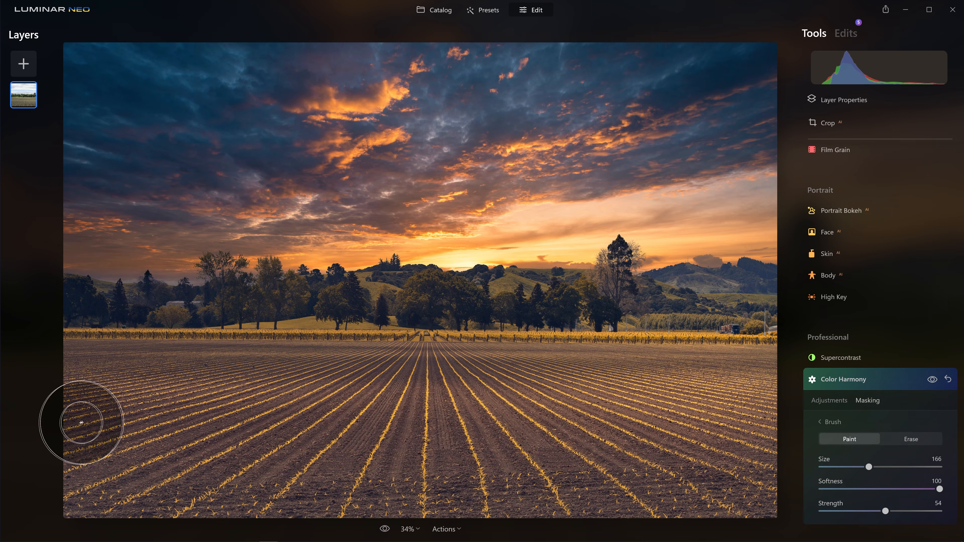
pyautogui.moveTo(125, 419)
pyautogui.mouseDown()
pyautogui.moveTo(269, 423)
pyautogui.moveTo(438, 402)
pyautogui.moveTo(572, 414)
pyautogui.moveTo(813, 412)
pyautogui.moveTo(786, 425)
pyautogui.mouseUp()
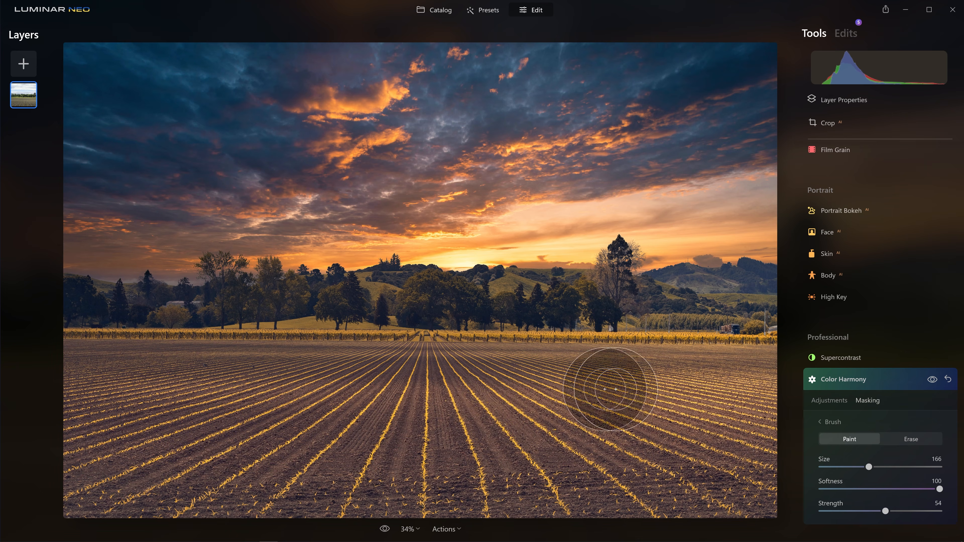
# Step: Erase the mask along the far edge of the field below the trees, then compare the photo with and without Color Harmony
pyautogui.click(915, 440)
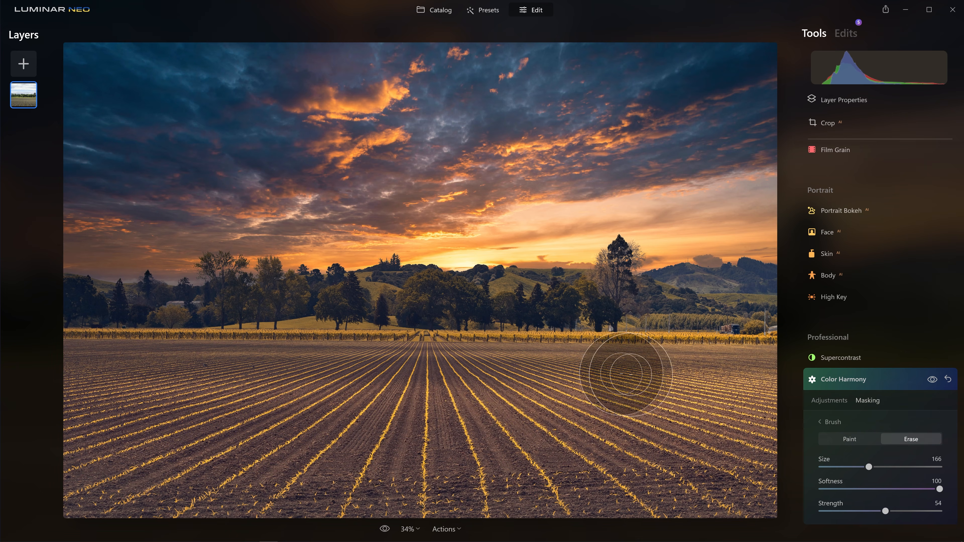
pyautogui.moveTo(606, 362)
pyautogui.mouseDown()
pyautogui.moveTo(789, 404)
pyautogui.moveTo(601, 359)
pyautogui.moveTo(497, 360)
pyautogui.moveTo(705, 369)
pyautogui.moveTo(798, 403)
pyautogui.mouseUp()
pyautogui.moveTo(645, 352); pyautogui.dragTo(880, 397)
pyautogui.moveTo(134, 347)
pyautogui.mouseDown()
pyautogui.moveTo(67, 361)
pyautogui.moveTo(141, 366)
pyautogui.moveTo(376, 319)
pyautogui.mouseUp()
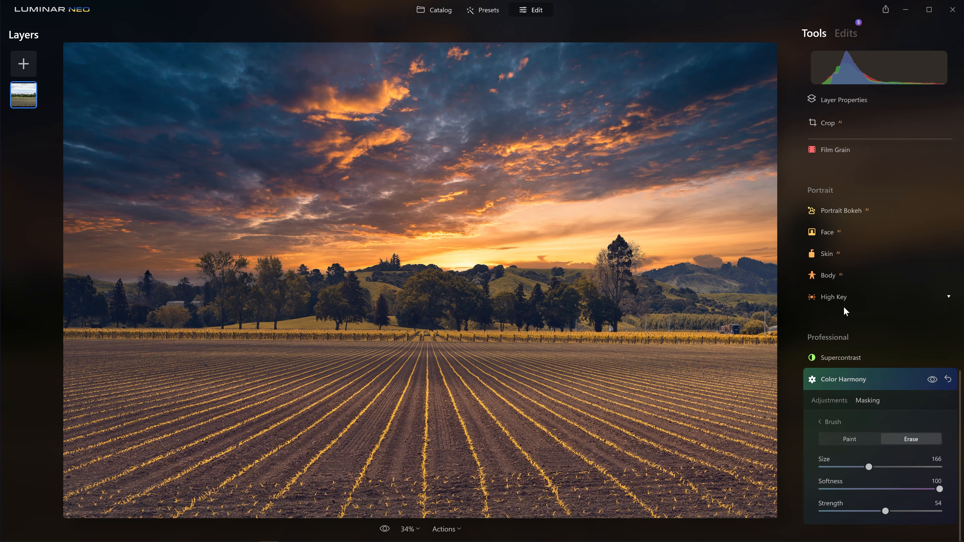
pyautogui.click(934, 380)
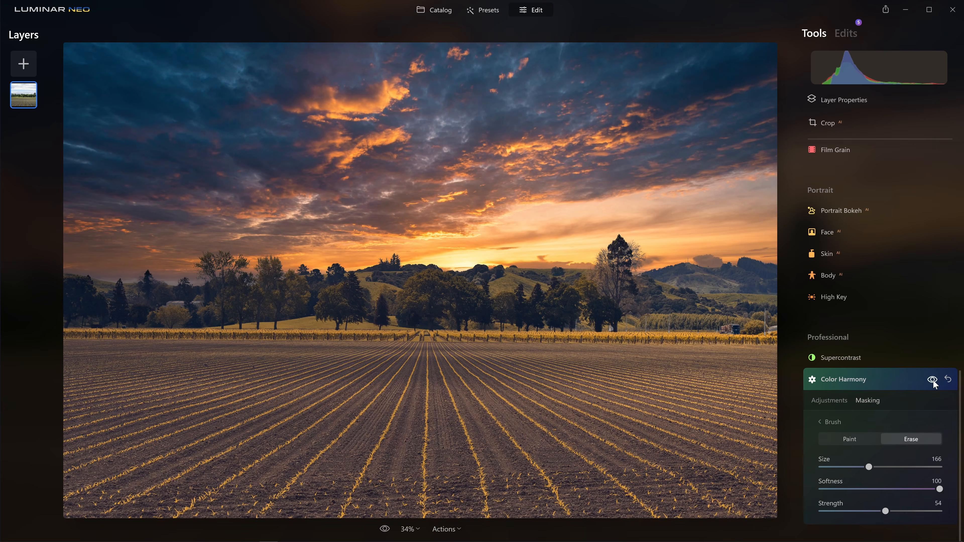
pyautogui.scroll(5, 758, 447)
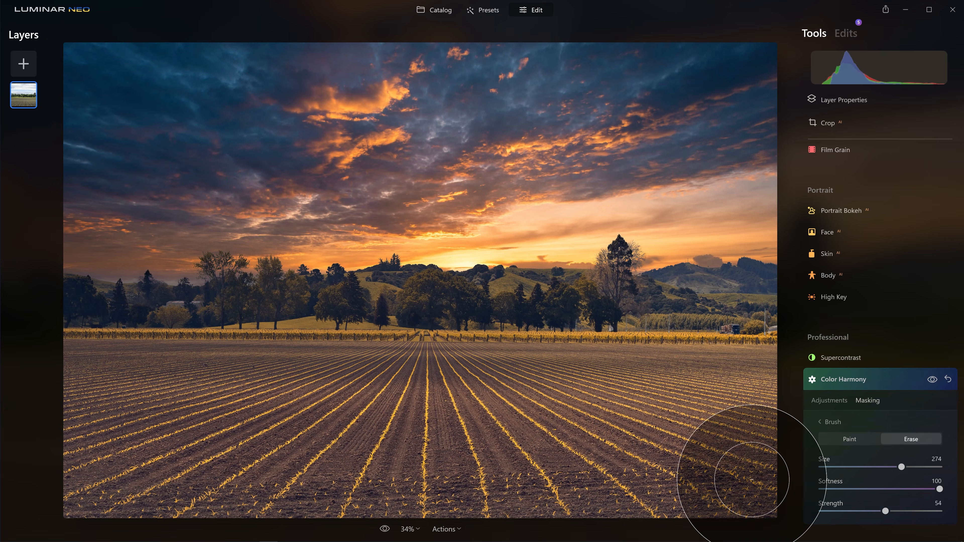
pyautogui.scroll(1, 744, 483)
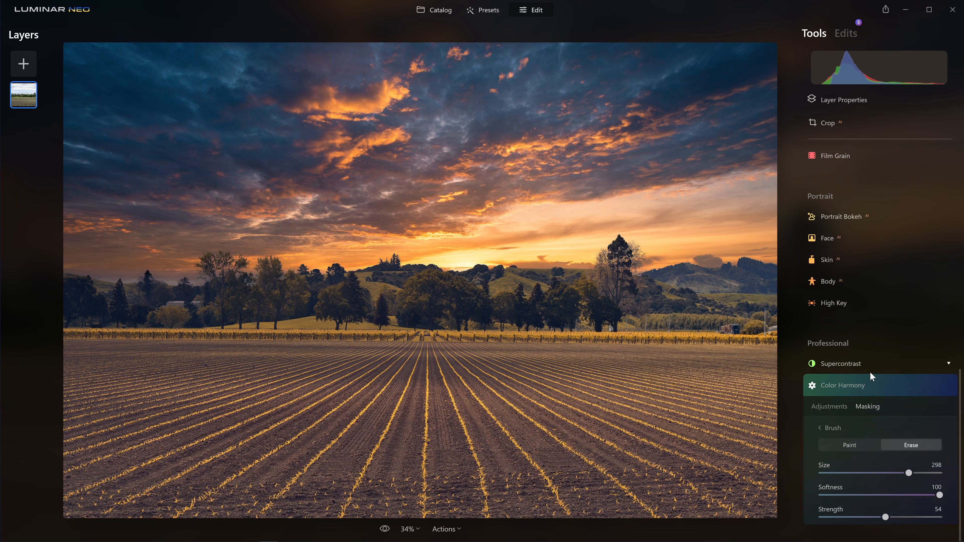
# Step: Open the Vignette tool and try both extremes of the amount, leaving the amount at -100 and the size at 30
pyautogui.click(871, 375)
pyautogui.scroll(10, 864, 347)
pyautogui.click(842, 330)
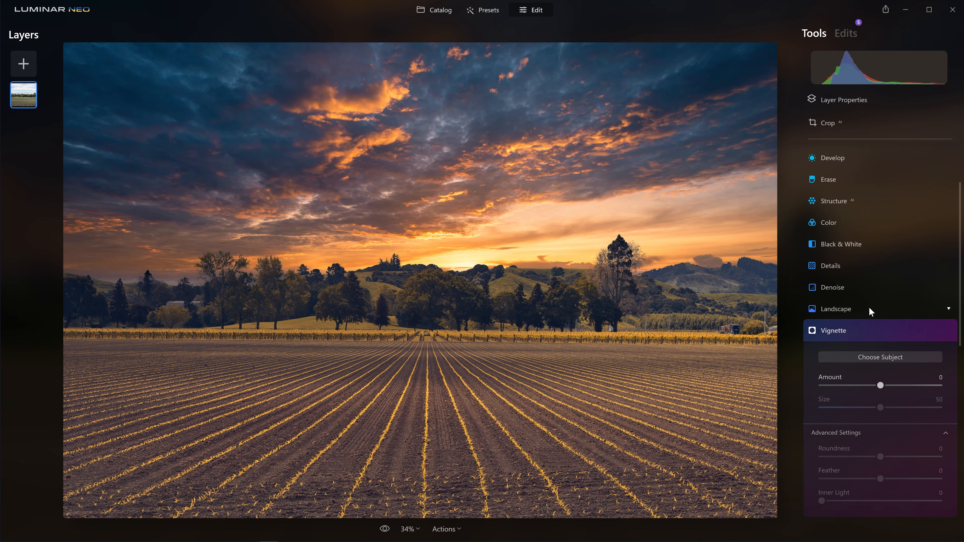
pyautogui.moveTo(880, 264); pyautogui.dragTo(943, 277)
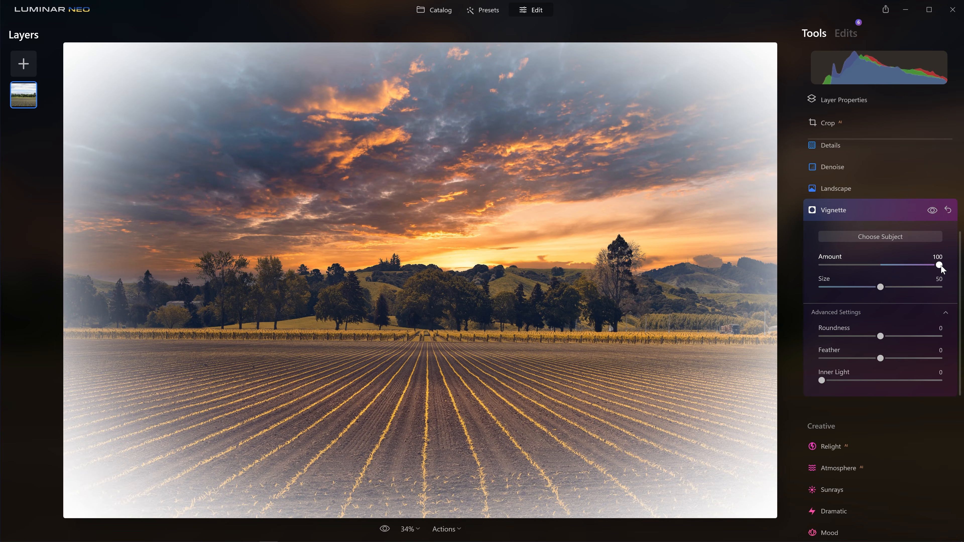
pyautogui.moveTo(930, 270); pyautogui.dragTo(811, 262)
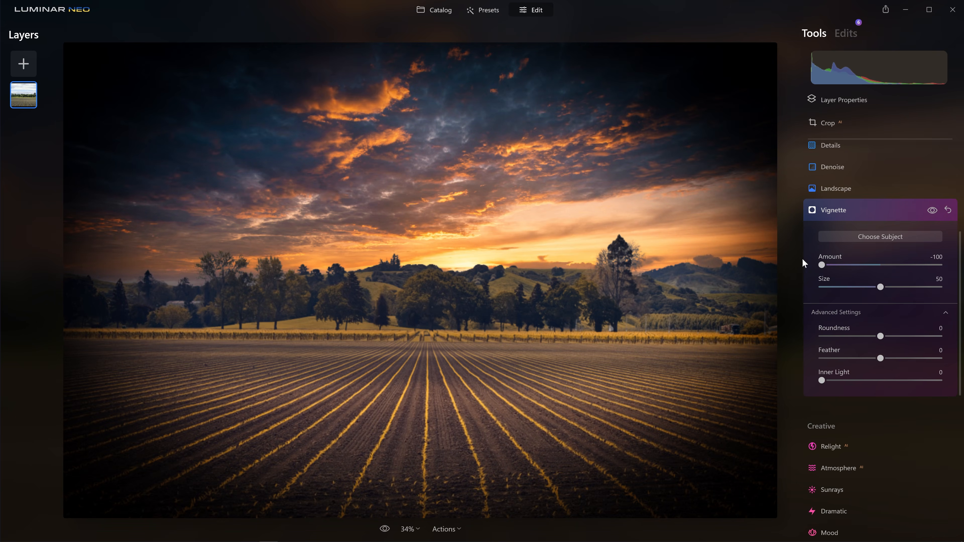
pyautogui.moveTo(877, 288)
pyautogui.mouseDown()
pyautogui.moveTo(828, 287)
pyautogui.moveTo(858, 286)
pyautogui.mouseUp()
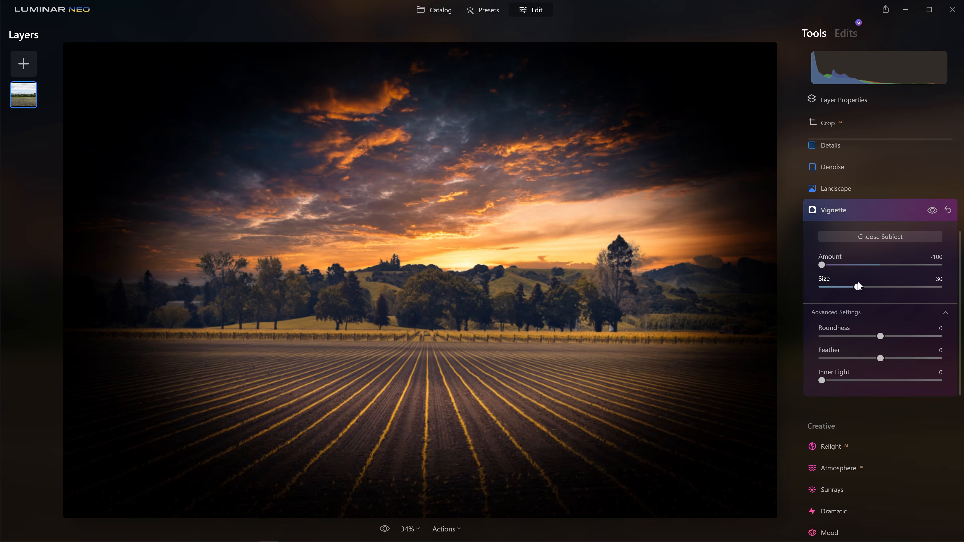
# Step: Set the vignette's roundness, inner light and feather to 100 each
pyautogui.moveTo(880, 336); pyautogui.dragTo(806, 311)
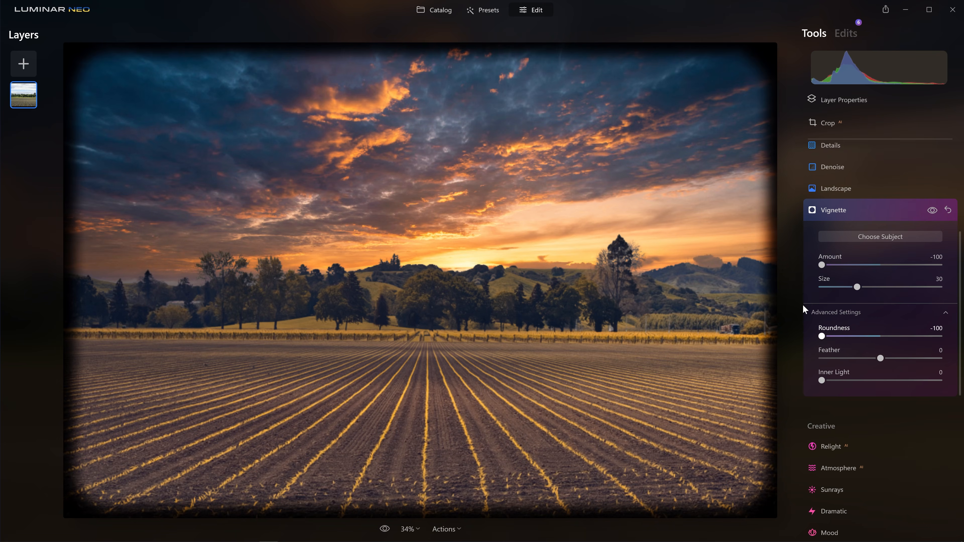
pyautogui.moveTo(840, 320); pyautogui.dragTo(945, 330)
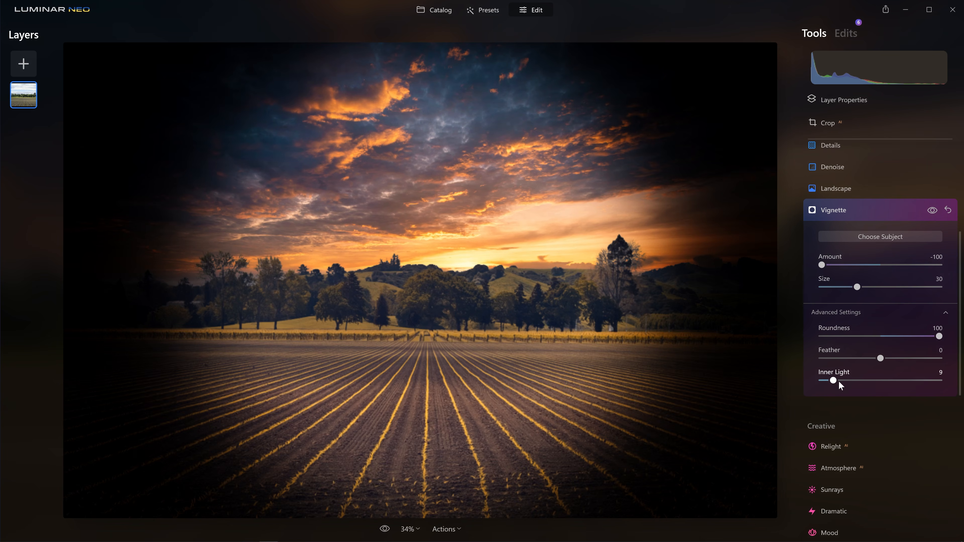
pyautogui.moveTo(856, 383); pyautogui.dragTo(947, 396)
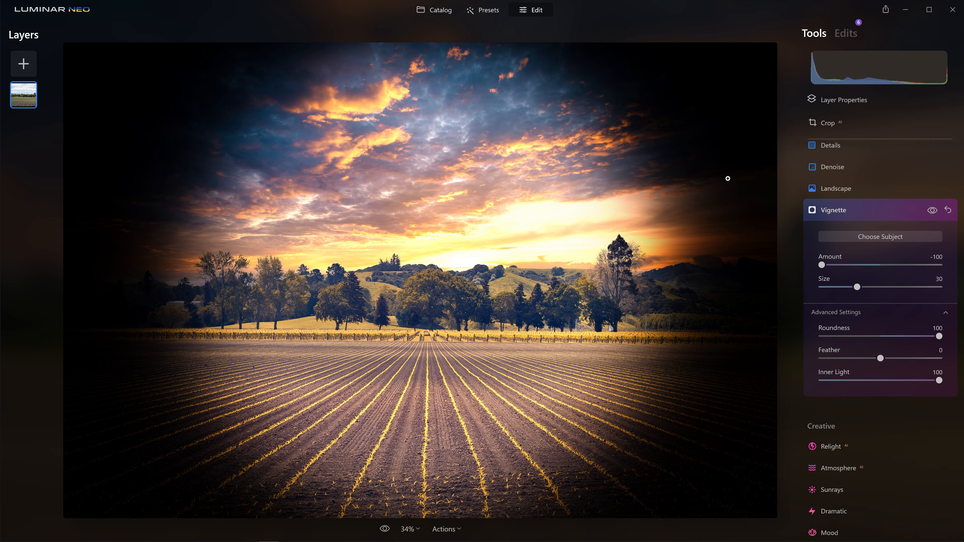
pyautogui.moveTo(882, 358); pyautogui.dragTo(953, 364)
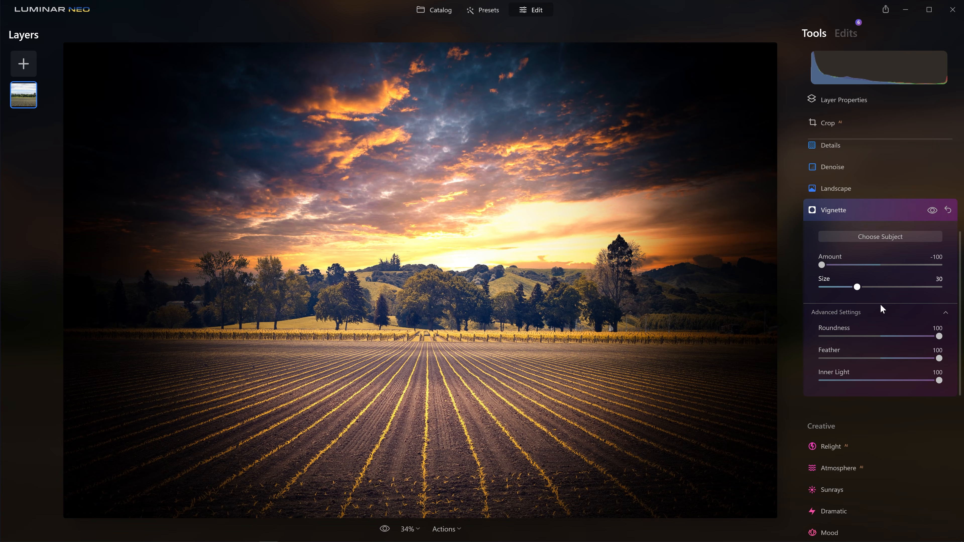
# Step: Try several subject positions for the vignette and centre it on the bright sun glow at the horizon
pyautogui.click(885, 236)
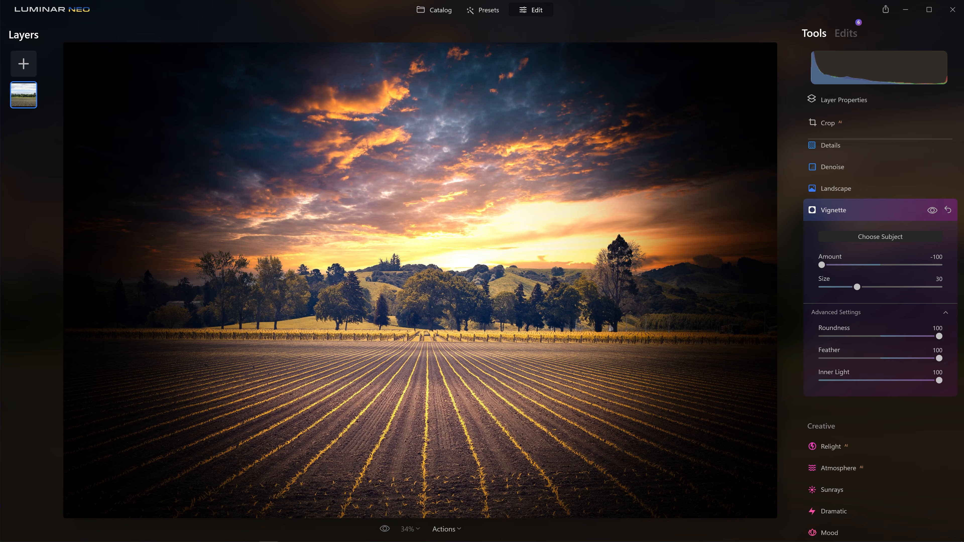
pyautogui.click(232, 134)
pyautogui.click(633, 171)
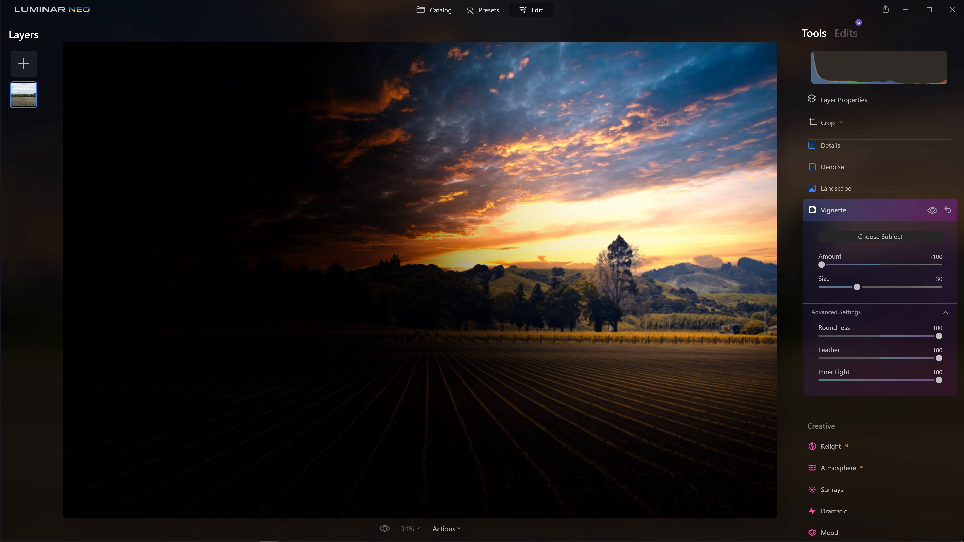
pyautogui.click(633, 396)
pyautogui.click(225, 255)
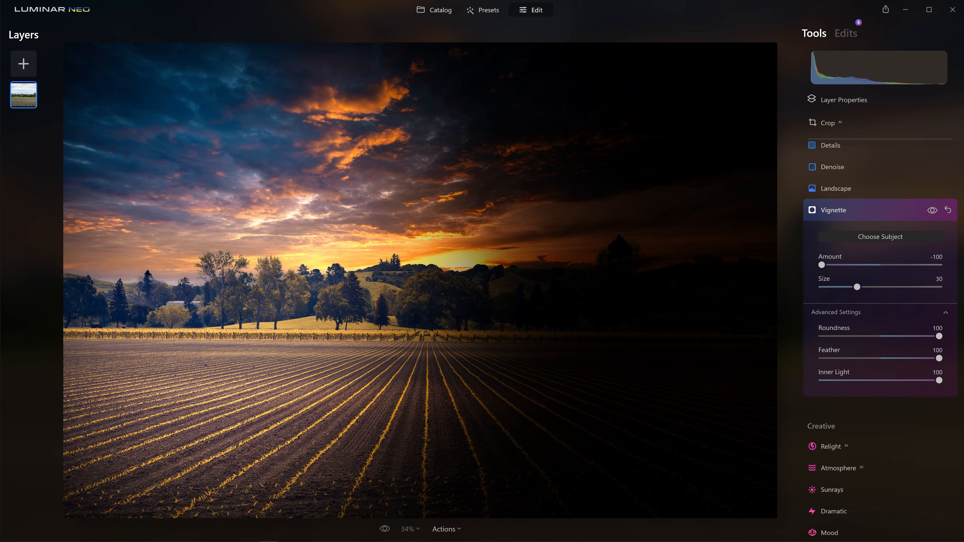
pyautogui.click(287, 167)
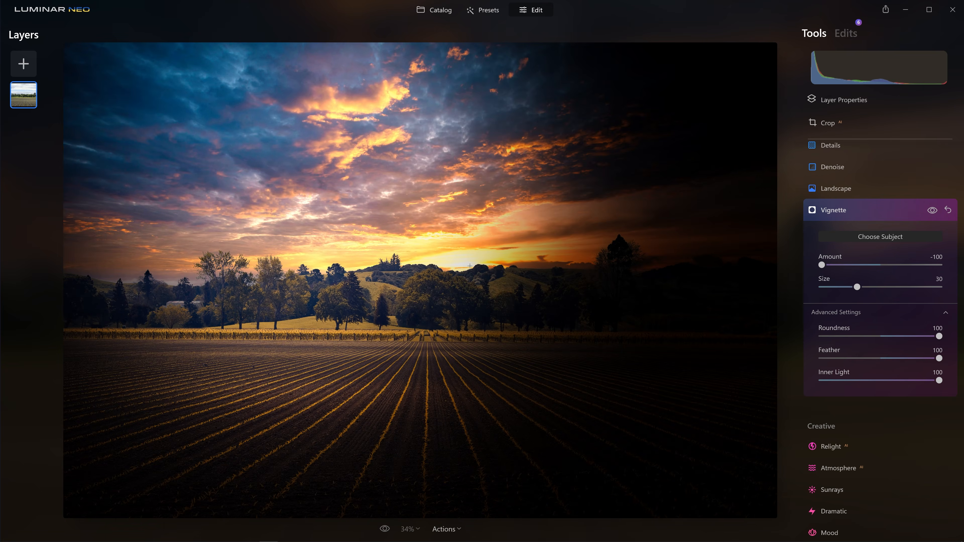
pyautogui.click(462, 265)
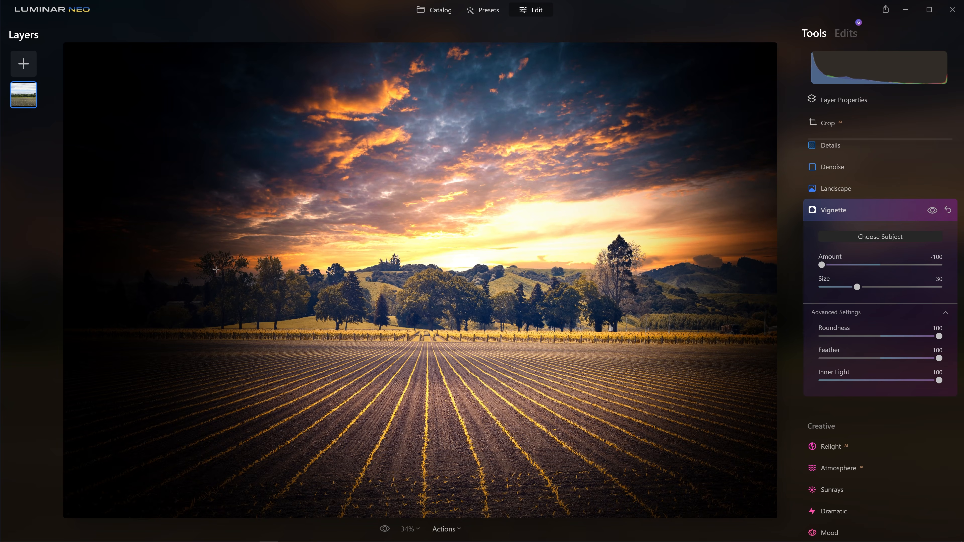
# Step: Set the vignette amount to -47 and inner light to 37, then compare the photo with and without the vignette
pyautogui.moveTo(824, 265); pyautogui.dragTo(854, 266)
pyautogui.moveTo(938, 381); pyautogui.dragTo(857, 371)
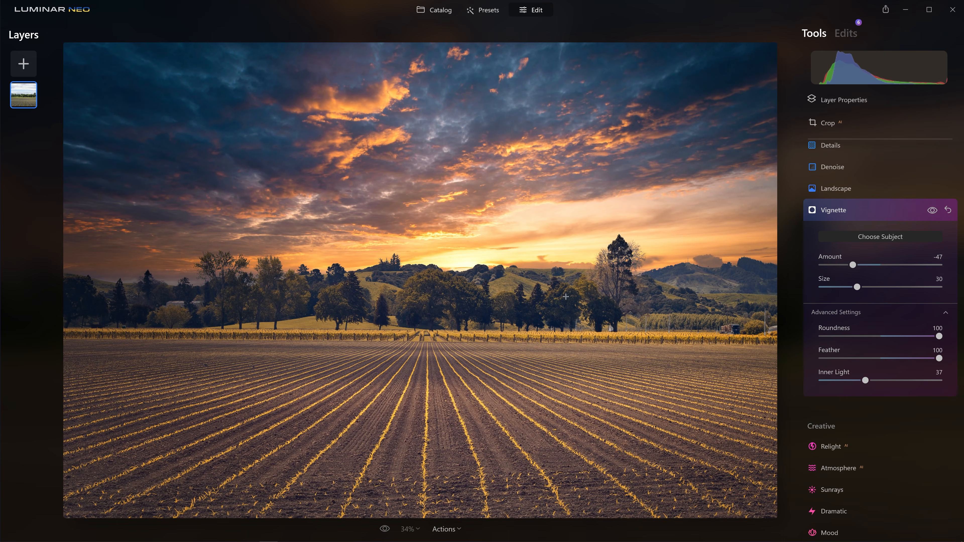
pyautogui.click(935, 214)
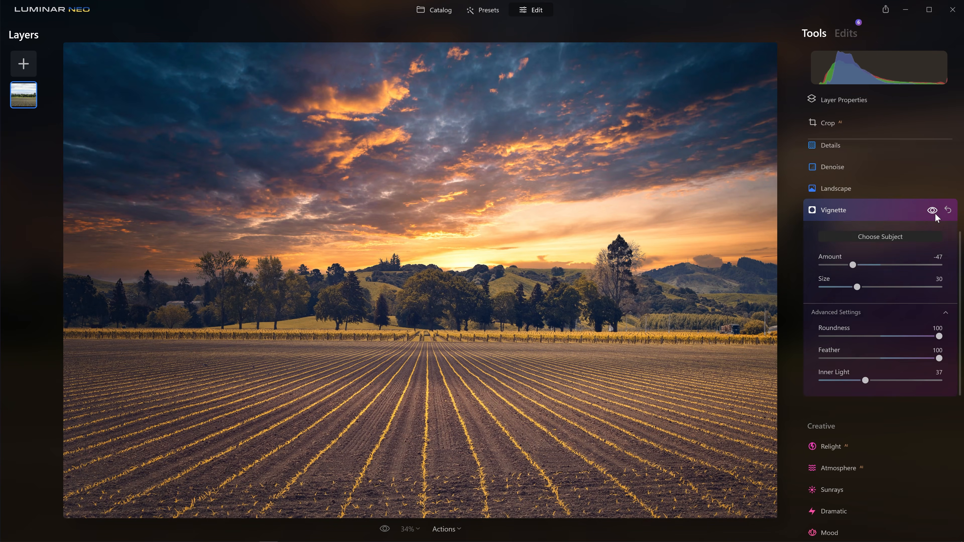
pyautogui.click(935, 213)
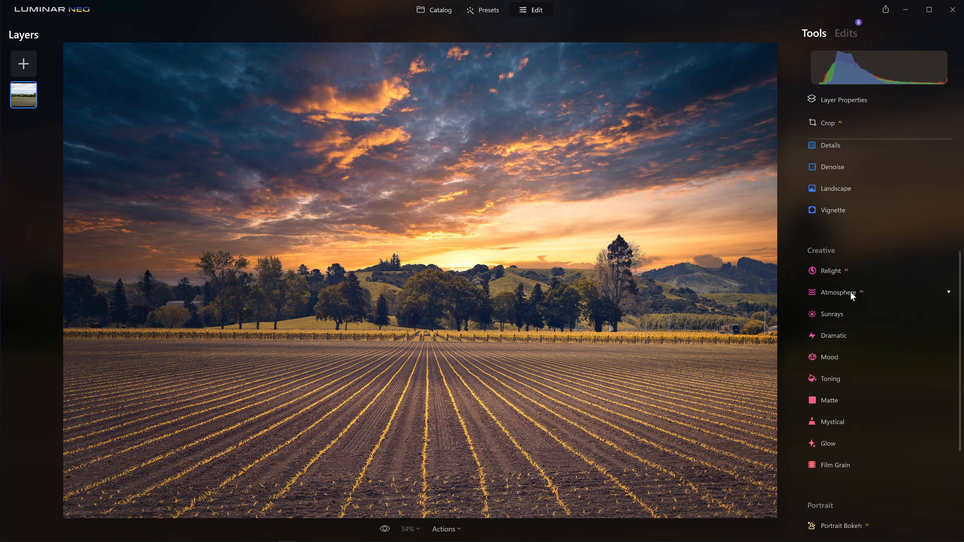
# Step: Open the Sunrays tool, set the amount to 100 and place the sun centre on the horizon just behind the trees
pyautogui.click(847, 310)
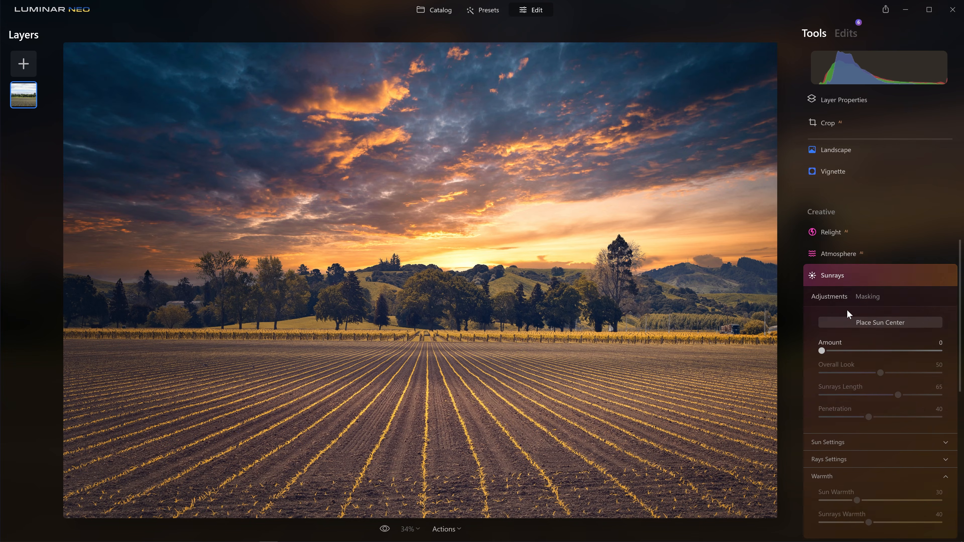
pyautogui.moveTo(822, 335); pyautogui.dragTo(948, 335)
pyautogui.click(916, 308)
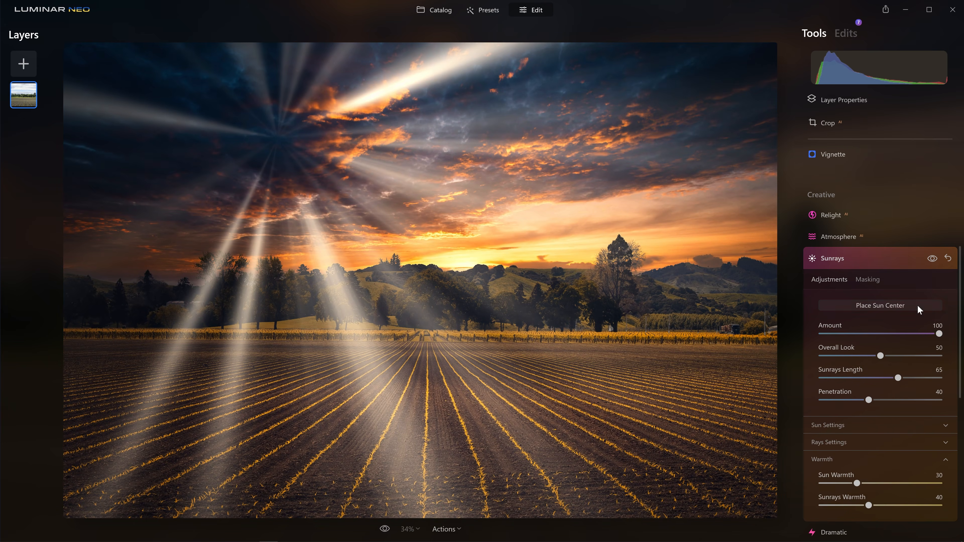
pyautogui.moveTo(278, 137); pyautogui.dragTo(474, 267)
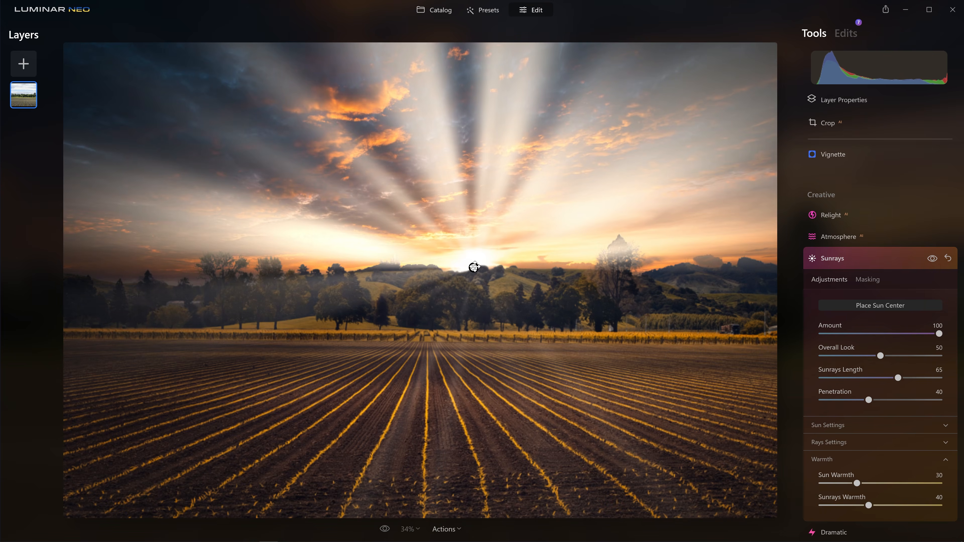
pyautogui.moveTo(475, 267); pyautogui.dragTo(480, 270)
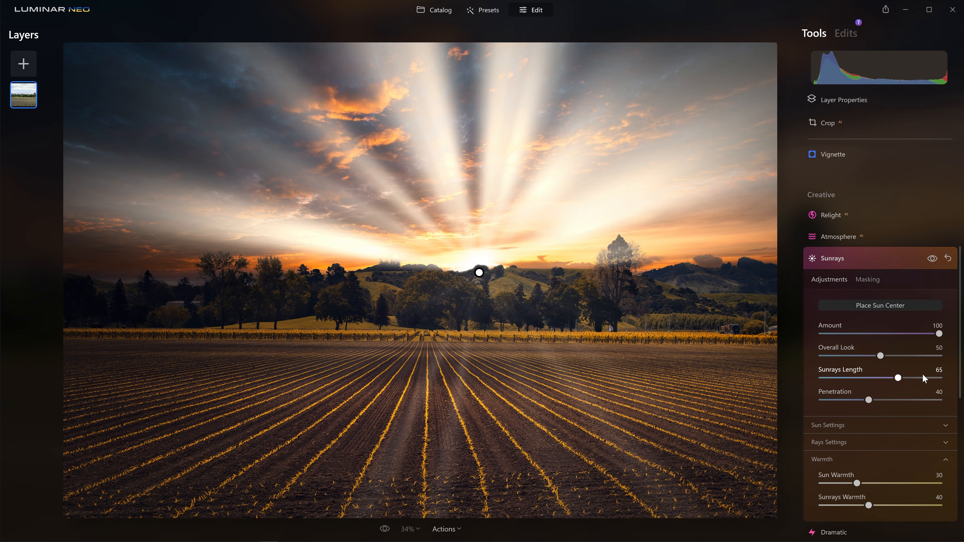
pyautogui.scroll(-3, 913, 362)
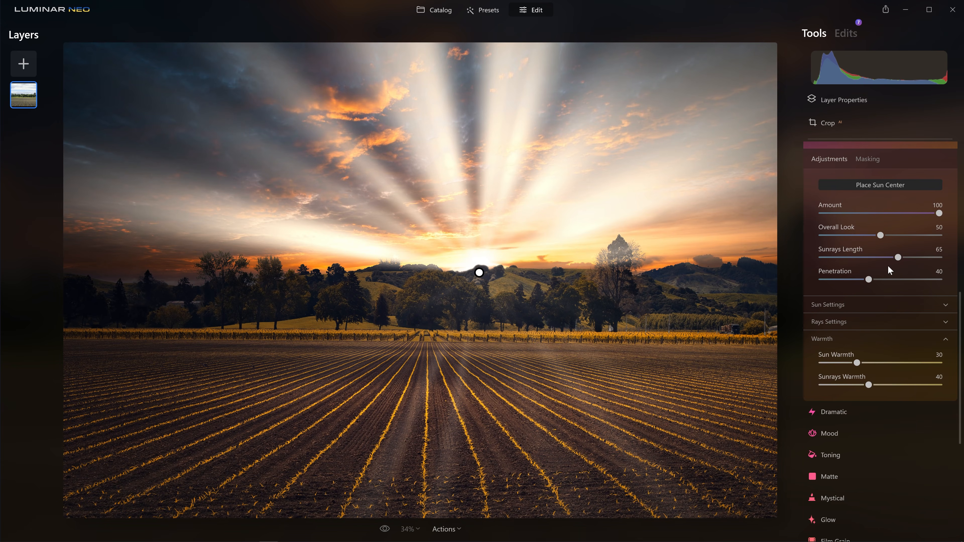
# Step: Set the sunrays length to 59 and the penetration to 34
pyautogui.moveTo(898, 258); pyautogui.dragTo(903, 285)
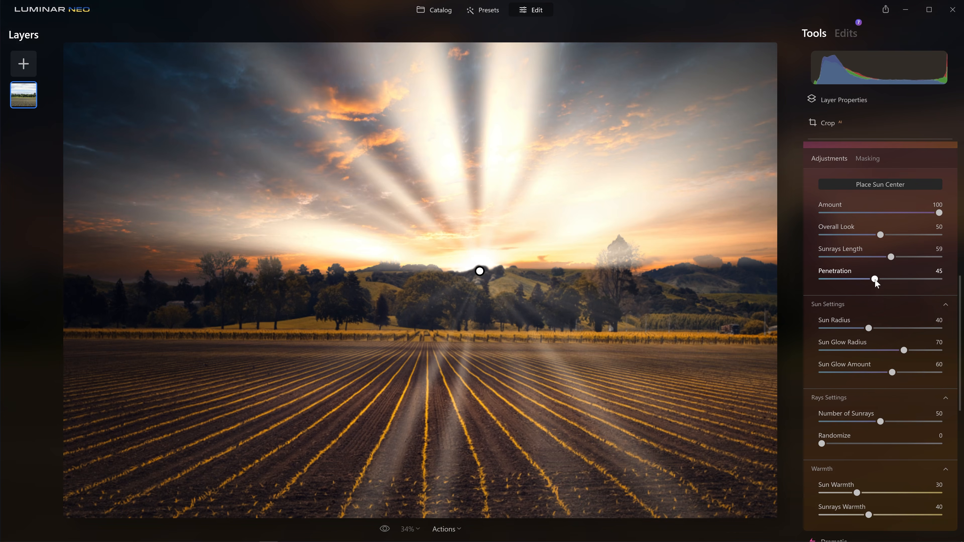
pyautogui.moveTo(875, 280); pyautogui.dragTo(850, 273)
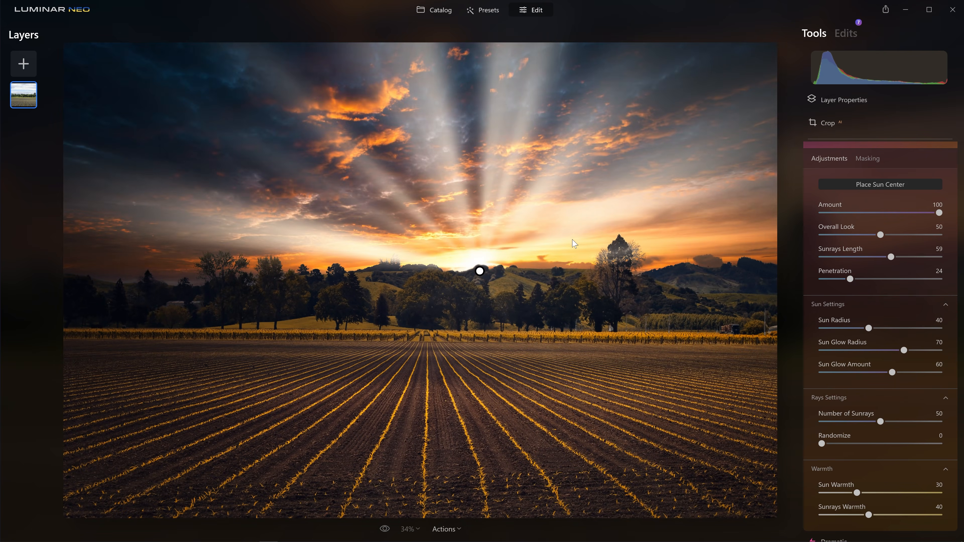
pyautogui.moveTo(851, 281); pyautogui.dragTo(863, 282)
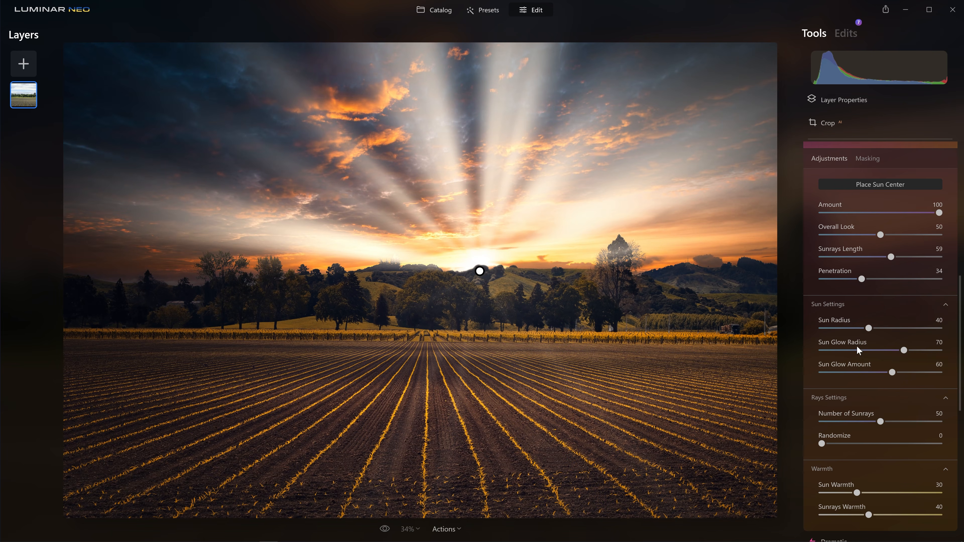
# Step: Set the sunrays warmth to 59, the amount to 70 and the overall look to 66
pyautogui.scroll(-5, 852, 335)
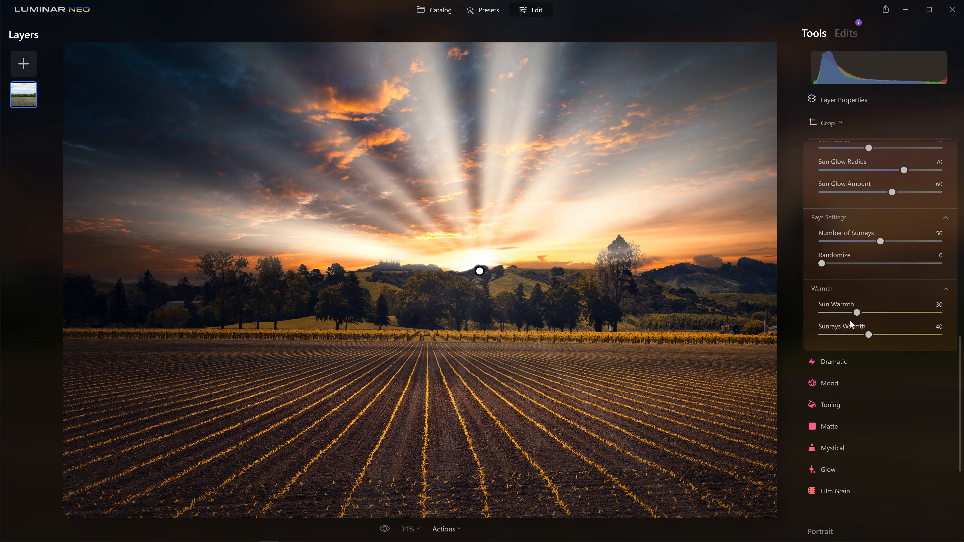
pyautogui.moveTo(871, 334); pyautogui.dragTo(908, 335)
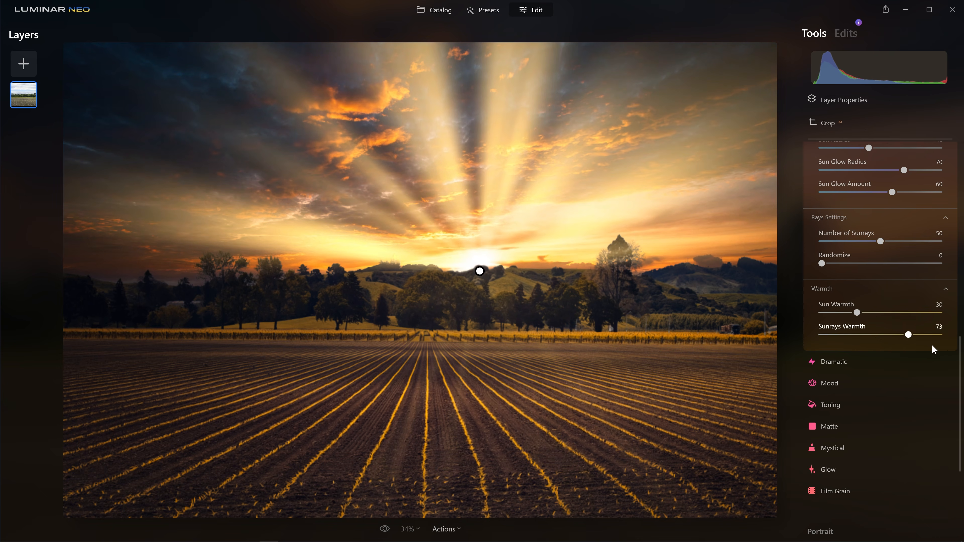
pyautogui.moveTo(880, 333); pyautogui.dragTo(875, 333)
pyautogui.scroll(5, 891, 334)
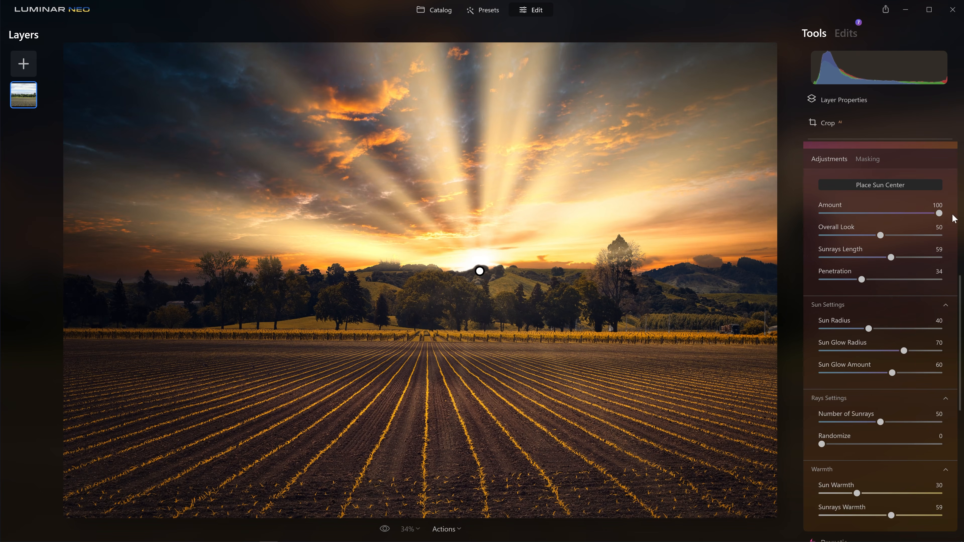
pyautogui.moveTo(939, 213); pyautogui.dragTo(901, 237)
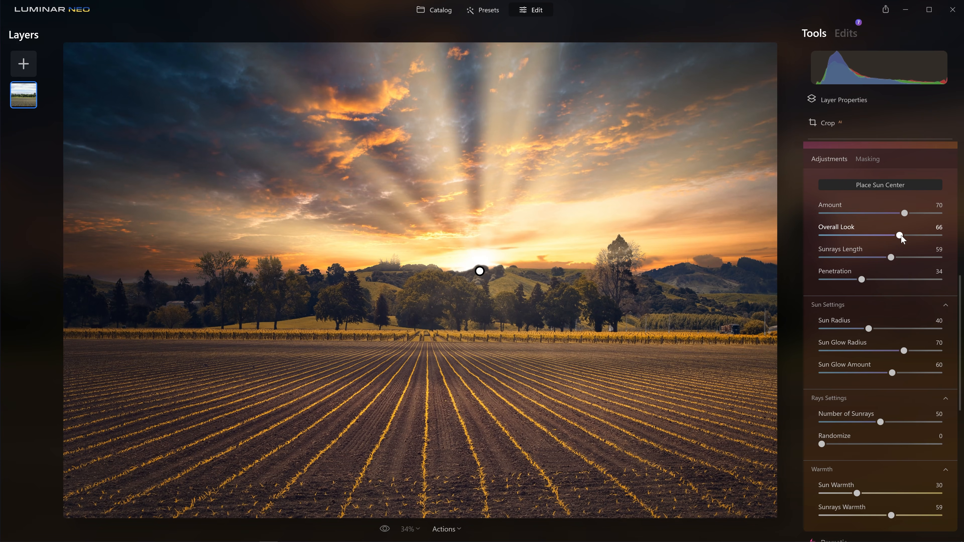
# Step: Paint a Sunrays brush mask at strength 54 over the sun glow, the rays in the sky and the clouds along the horizon
pyautogui.click(869, 159)
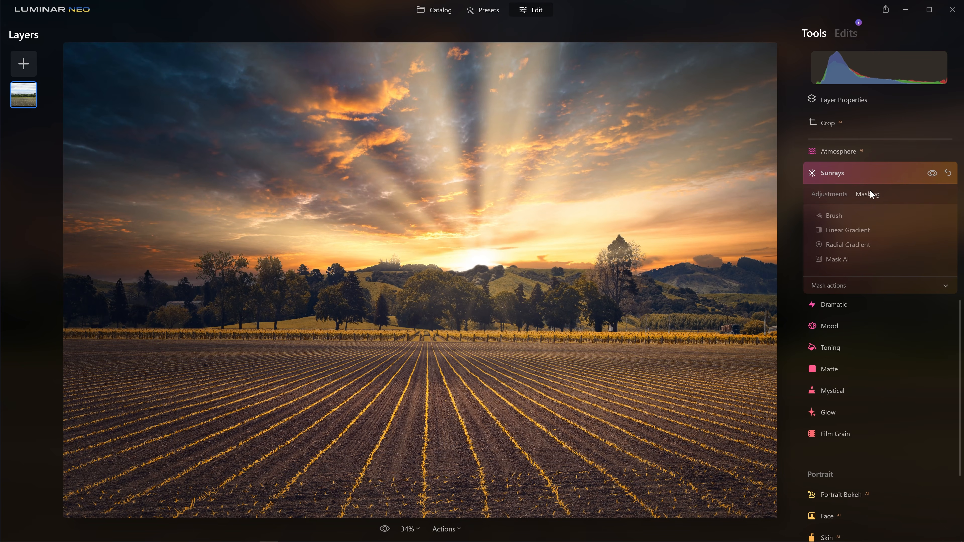
pyautogui.click(834, 218)
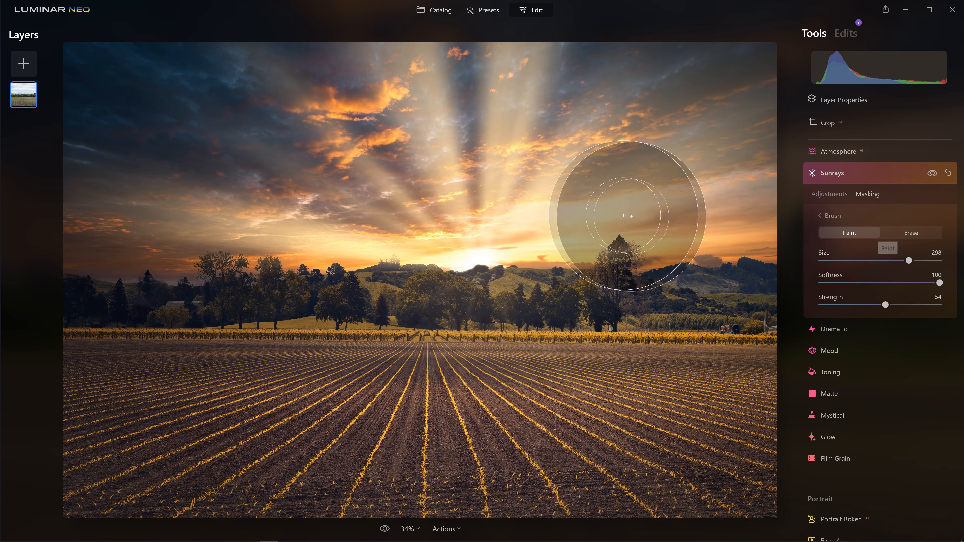
pyautogui.click(479, 241)
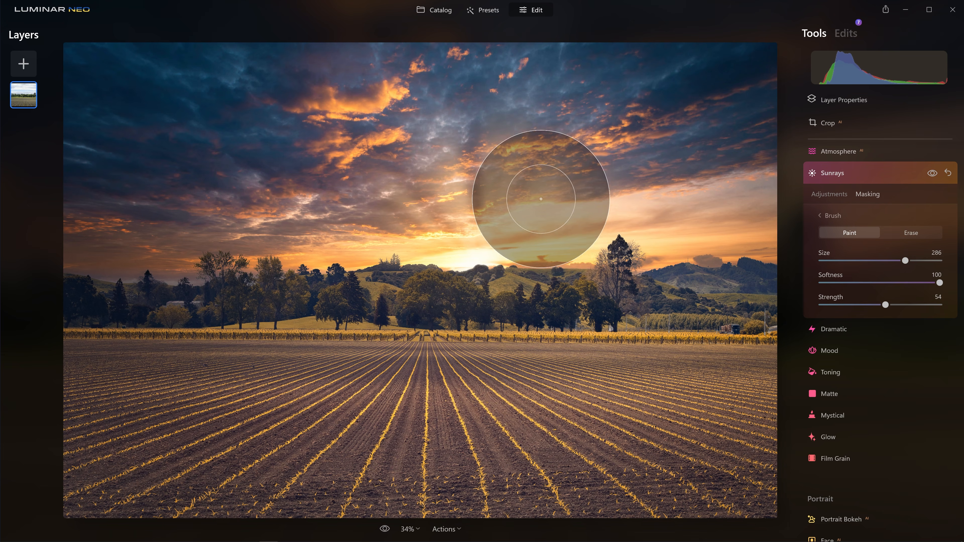
pyautogui.moveTo(558, 214)
pyautogui.mouseDown()
pyautogui.moveTo(348, 220)
pyautogui.moveTo(624, 222)
pyautogui.moveTo(290, 198)
pyautogui.moveTo(577, 218)
pyautogui.moveTo(620, 274)
pyautogui.mouseUp()
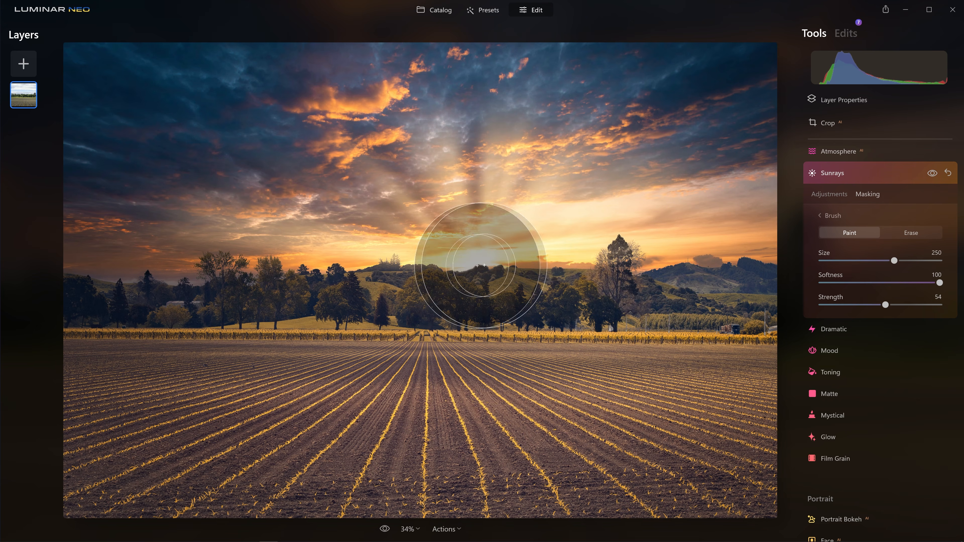
pyautogui.press(']')
pyautogui.moveTo(447, 216)
pyautogui.mouseDown()
pyautogui.moveTo(282, 218)
pyautogui.moveTo(368, 136)
pyautogui.moveTo(616, 173)
pyautogui.moveTo(199, 193)
pyautogui.moveTo(534, 43)
pyautogui.moveTo(721, 228)
pyautogui.moveTo(703, 278)
pyautogui.mouseUp()
pyautogui.press('[')
pyautogui.press('[')
pyautogui.press('[')
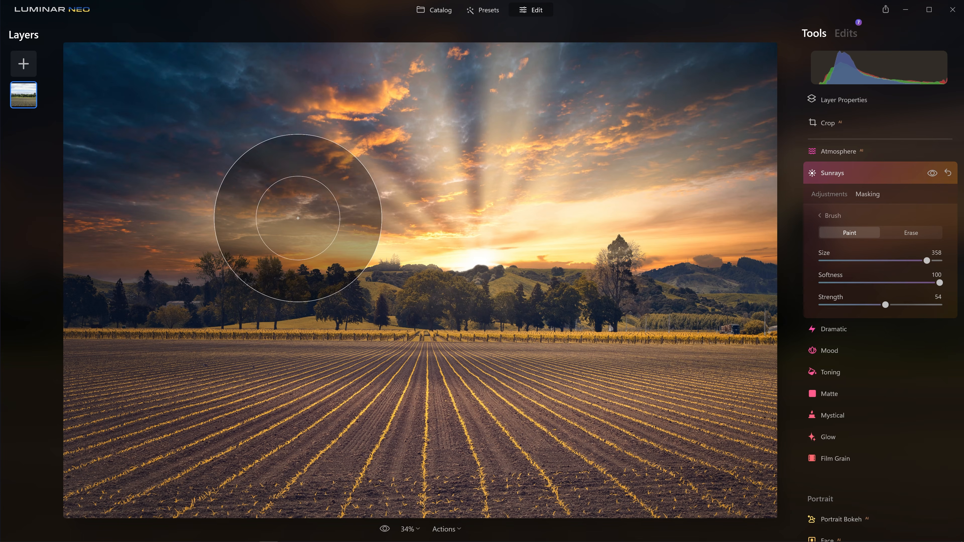
pyautogui.moveTo(295, 231)
pyautogui.mouseDown()
pyautogui.moveTo(504, 222)
pyautogui.moveTo(551, 174)
pyautogui.moveTo(592, 222)
pyautogui.moveTo(494, 193)
pyautogui.moveTo(3, 219)
pyautogui.moveTo(394, 198)
pyautogui.mouseUp()
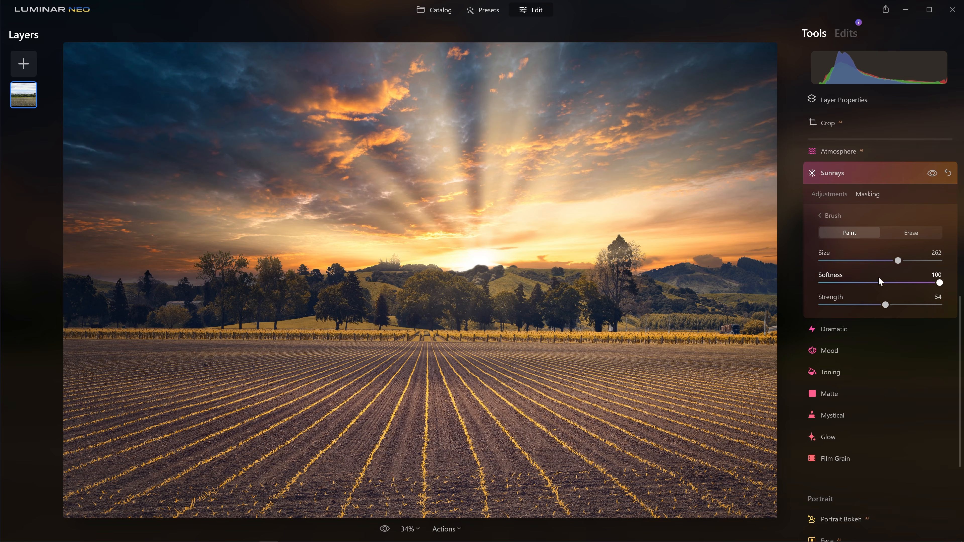
# Step: Erase part of the Sunrays mask with the brush at strength 24 across the outer sky, the trees and the field edges
pyautogui.scroll(10, 733, 173)
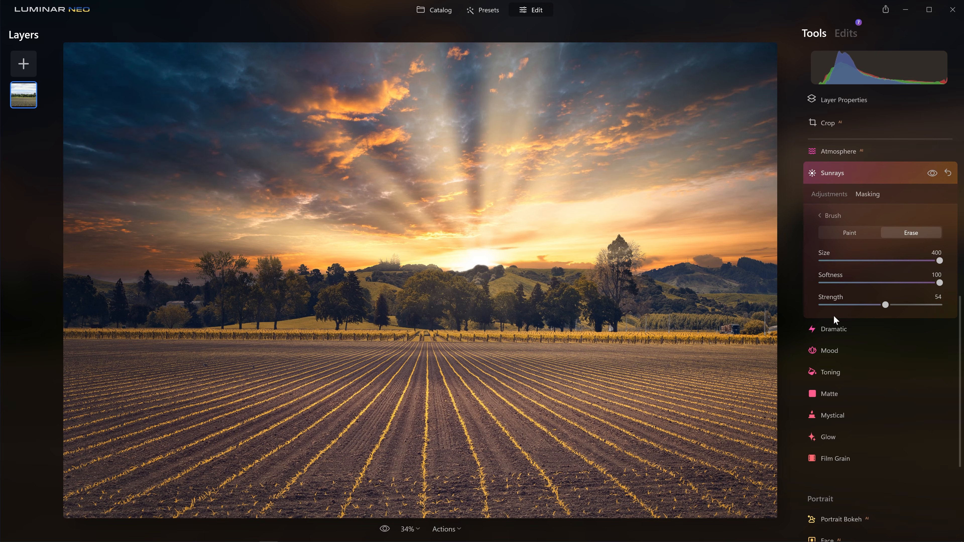
pyautogui.click(850, 305)
pyautogui.moveTo(714, 228)
pyautogui.mouseDown()
pyautogui.moveTo(744, 86)
pyautogui.moveTo(708, 64)
pyautogui.moveTo(443, 57)
pyautogui.moveTo(682, 155)
pyautogui.moveTo(564, 55)
pyautogui.moveTo(218, 101)
pyautogui.moveTo(129, 162)
pyautogui.mouseUp()
pyautogui.moveTo(809, 102); pyautogui.dragTo(831, 193)
pyautogui.moveTo(700, 220)
pyautogui.mouseDown()
pyautogui.moveTo(564, 234)
pyautogui.moveTo(645, 323)
pyautogui.moveTo(607, 319)
pyautogui.mouseUp()
pyautogui.moveTo(282, 266)
pyautogui.mouseDown()
pyautogui.moveTo(108, 241)
pyautogui.moveTo(93, 252)
pyautogui.moveTo(116, 379)
pyautogui.mouseUp()
pyautogui.scroll(-1, 195, 265)
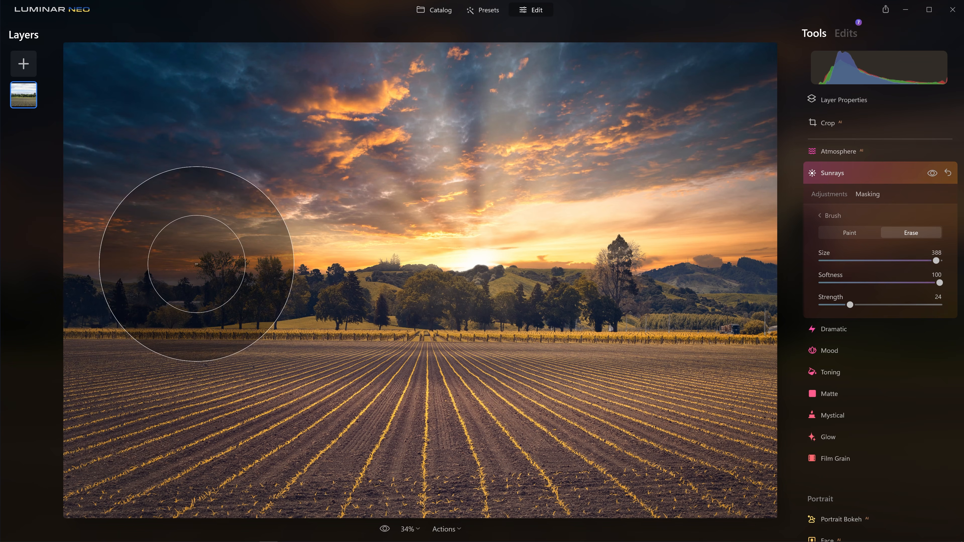
pyautogui.scroll(-10, 195, 266)
pyautogui.moveTo(148, 247)
pyautogui.mouseDown()
pyautogui.moveTo(289, 272)
pyautogui.moveTo(122, 252)
pyautogui.moveTo(201, 271)
pyautogui.mouseUp()
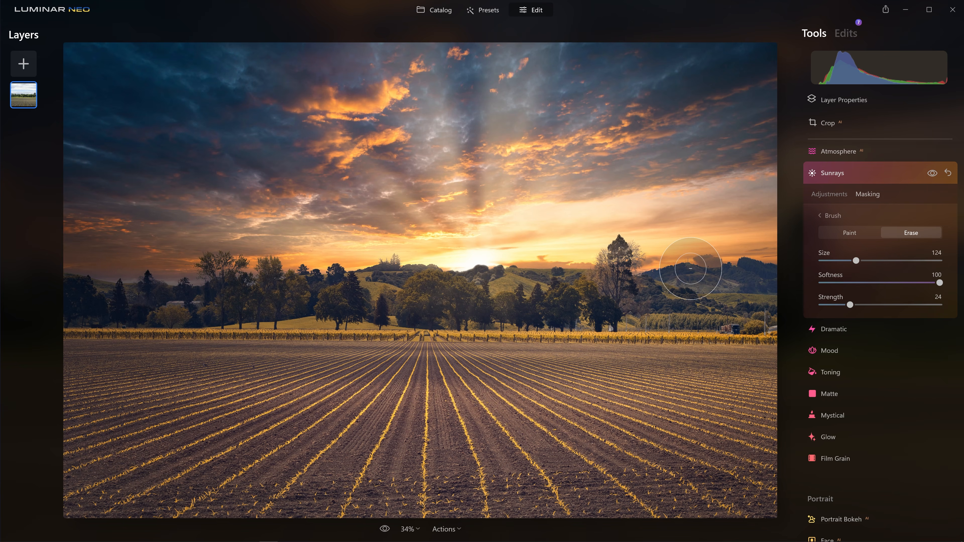
# Step: Compare the photo with and without the Sunrays effect and close the Sunrays tool
pyautogui.click(932, 174)
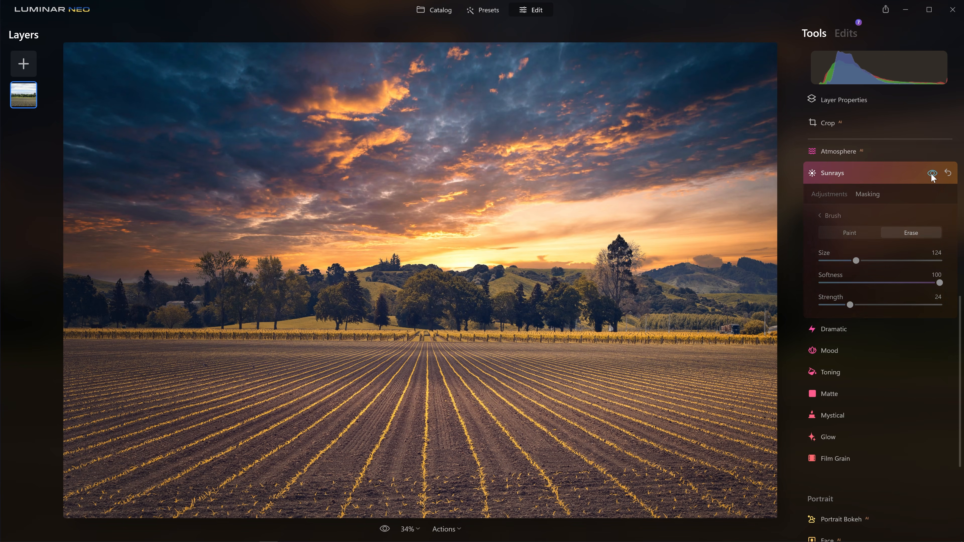
pyautogui.click(932, 174)
pyautogui.click(932, 174)
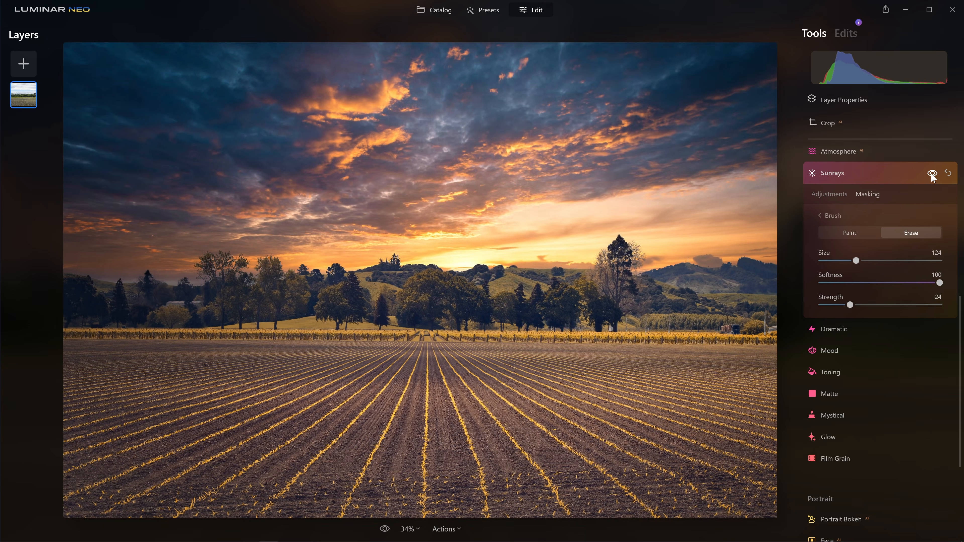
pyautogui.click(932, 174)
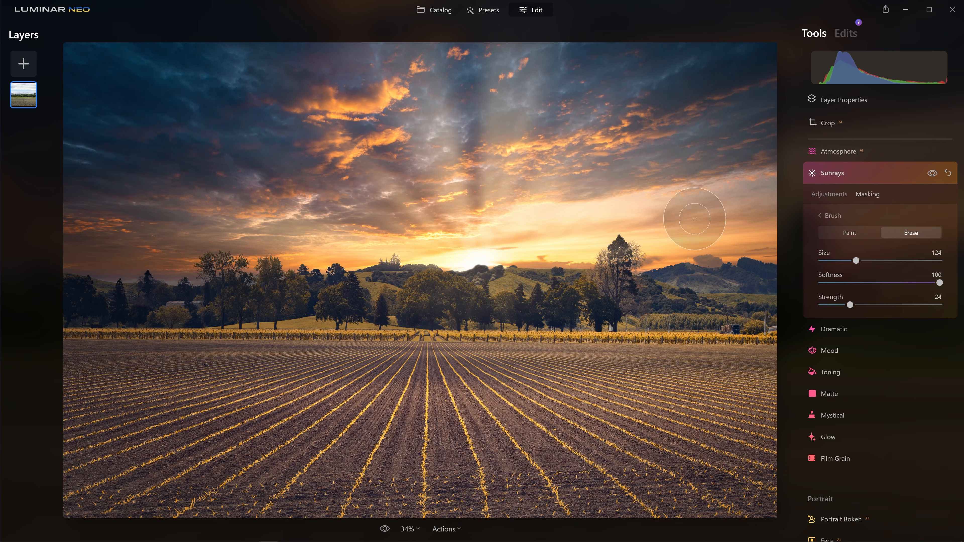
pyautogui.click(841, 166)
# Step: Open Relight, try brightening near and far, reset both, and settle on Brightness Near -77 and Depth 44
pyautogui.scroll(3, 881, 303)
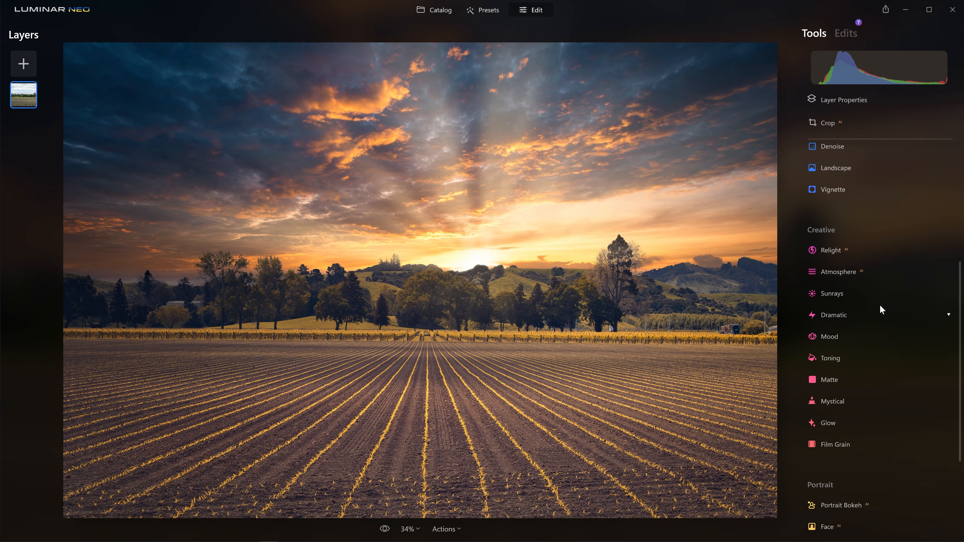
pyautogui.click(852, 252)
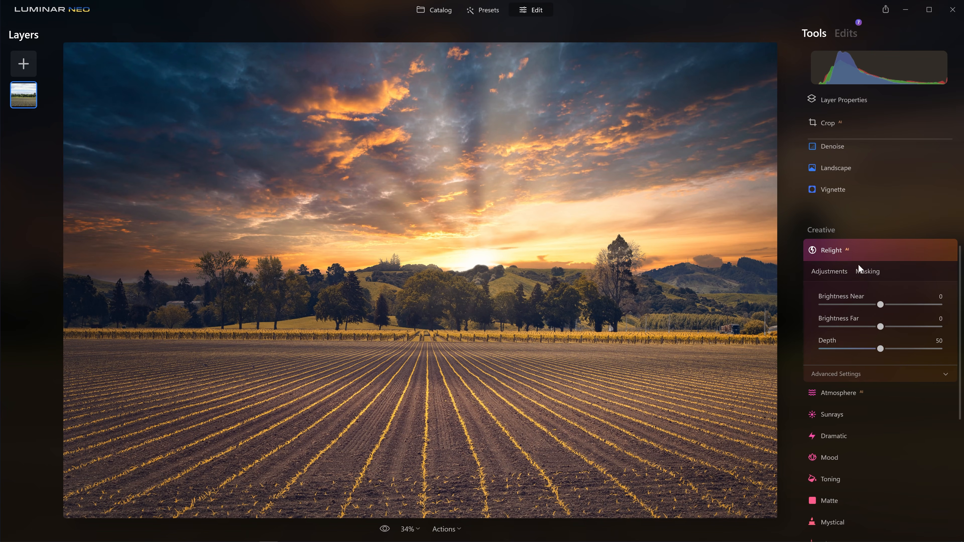
pyautogui.moveTo(880, 304); pyautogui.dragTo(894, 327)
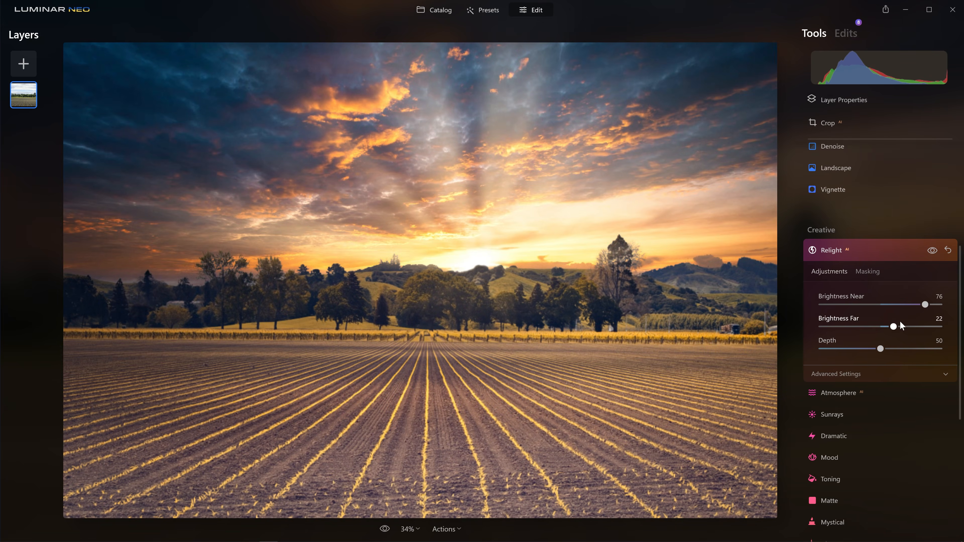
pyautogui.doubleClick(894, 328)
pyautogui.doubleClick(881, 306)
pyautogui.moveTo(881, 305); pyautogui.dragTo(836, 305)
pyautogui.moveTo(869, 349)
pyautogui.mouseDown()
pyautogui.moveTo(835, 349)
pyautogui.moveTo(906, 348)
pyautogui.moveTo(852, 340)
pyautogui.moveTo(879, 340)
pyautogui.mouseUp()
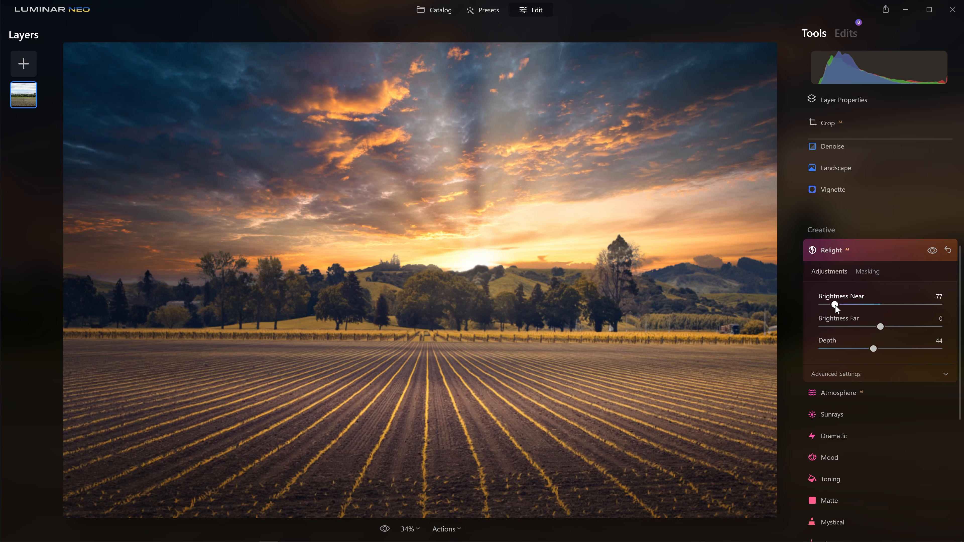
# Step: Raise Relight's near brightness slightly and compare the photo with and without the relighting
pyautogui.click(931, 250)
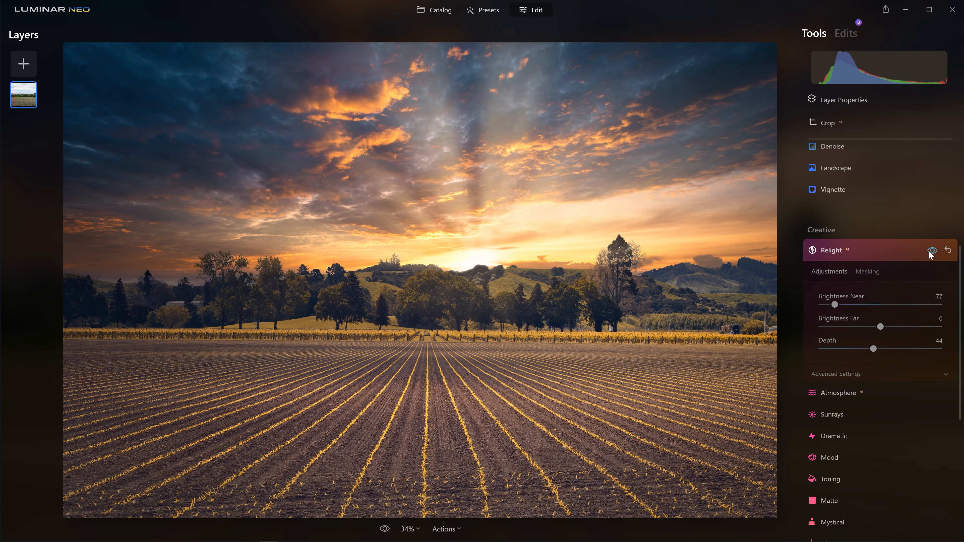
pyautogui.click(930, 251)
pyautogui.moveTo(835, 304); pyautogui.dragTo(841, 306)
pyautogui.click(930, 251)
pyautogui.click(930, 251)
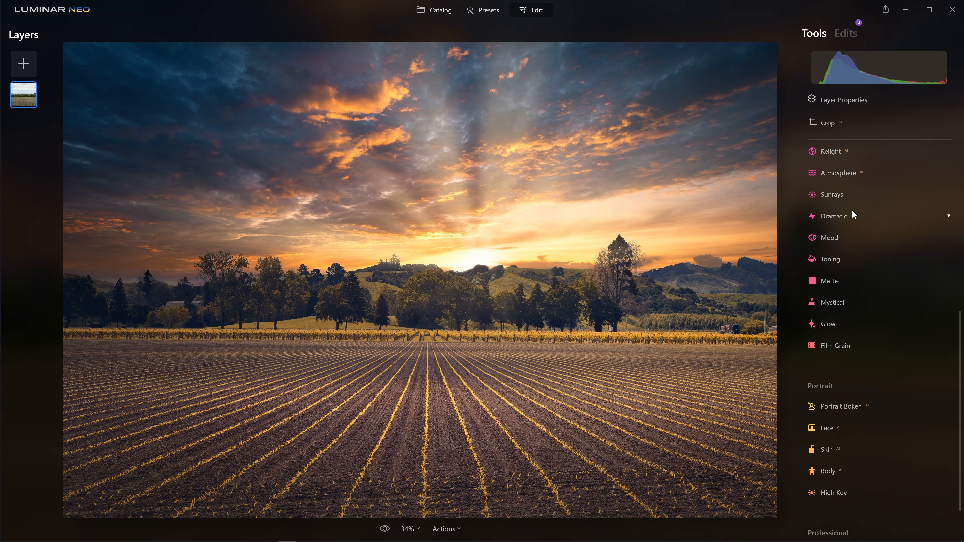
# Step: Apply the Dramatic effect at amount 21 and compare the photo with and without it
pyautogui.click(852, 215)
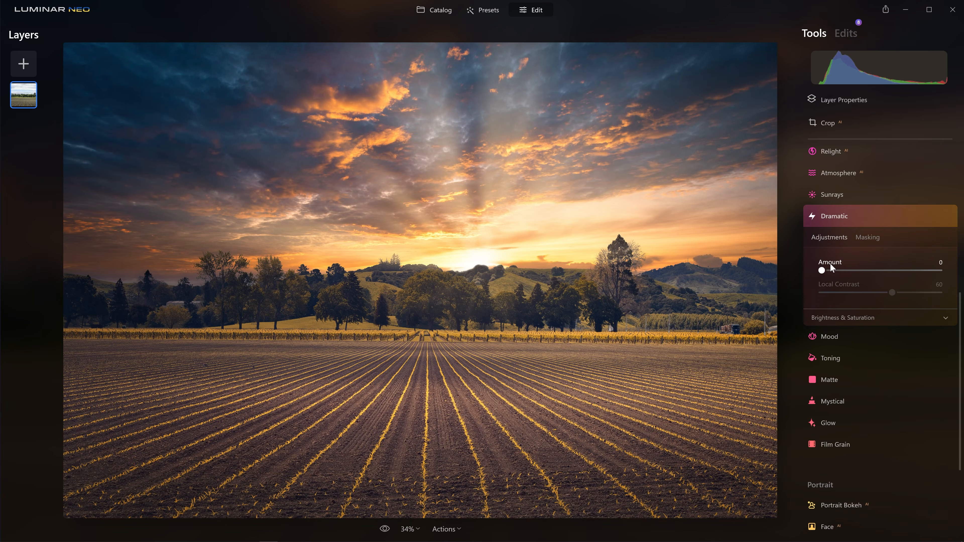
pyautogui.moveTo(843, 271)
pyautogui.mouseDown()
pyautogui.moveTo(940, 270)
pyautogui.moveTo(821, 272)
pyautogui.moveTo(848, 274)
pyautogui.mouseUp()
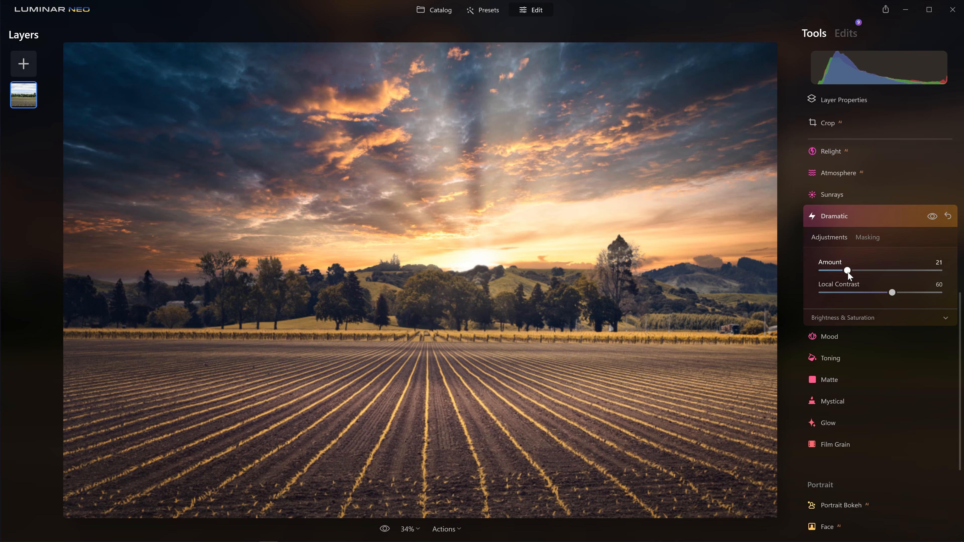
pyautogui.click(933, 216)
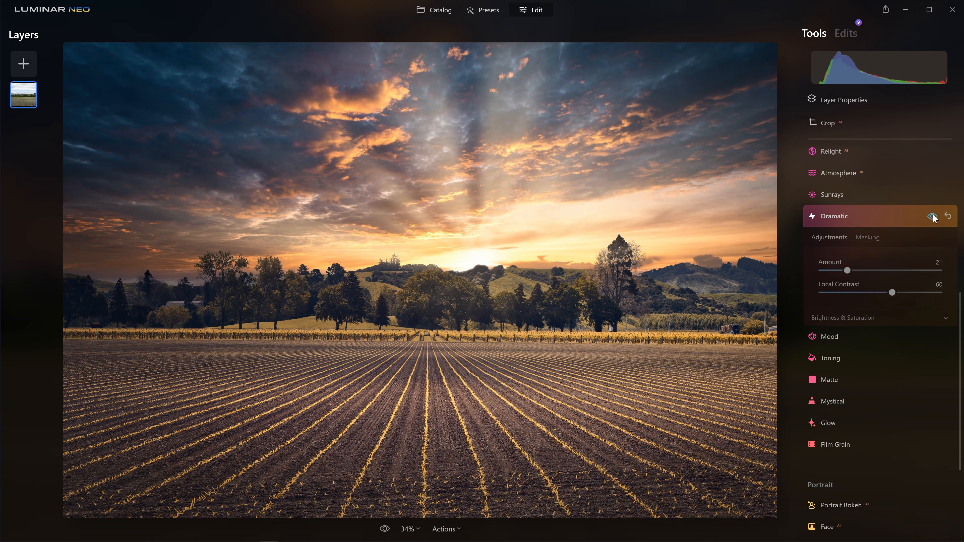
pyautogui.click(933, 217)
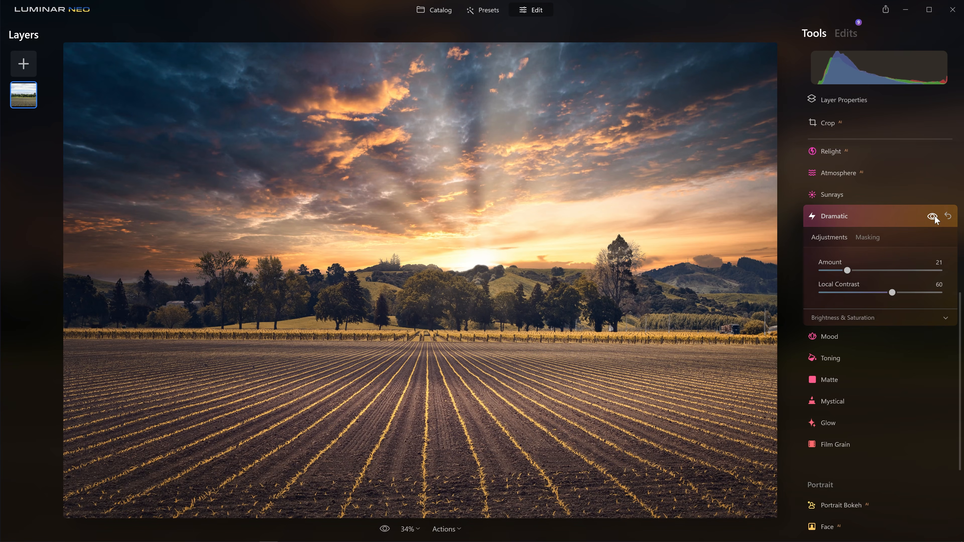
pyautogui.click(902, 220)
# Step: Add Layered Fog with the Atmosphere tool at amount 100, depth 36 and lightness 100
pyautogui.click(851, 174)
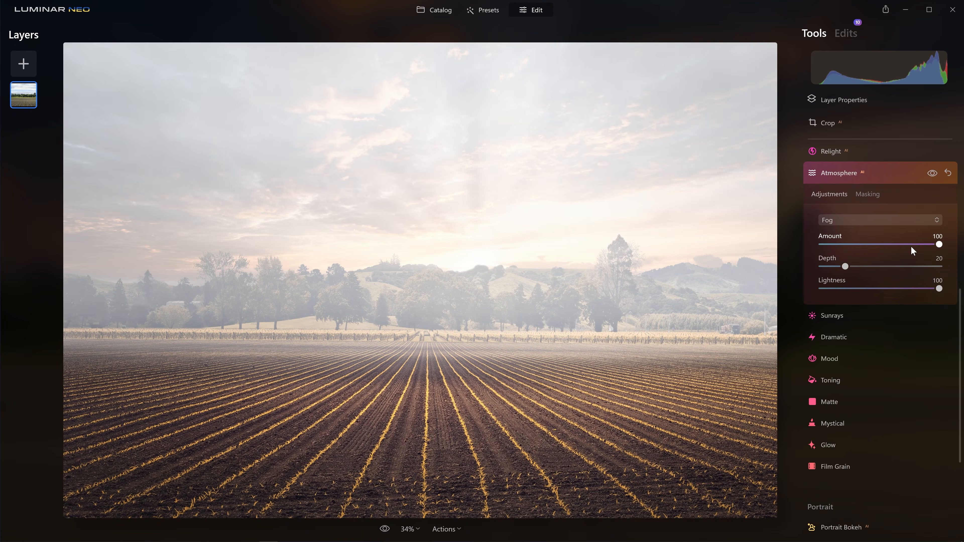
pyautogui.moveTo(845, 268); pyautogui.dragTo(866, 266)
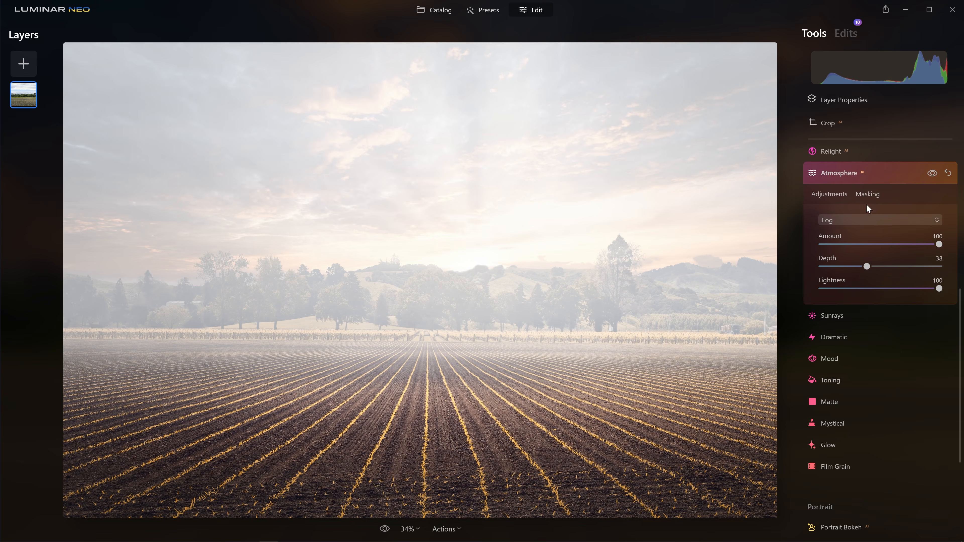
pyautogui.click(865, 221)
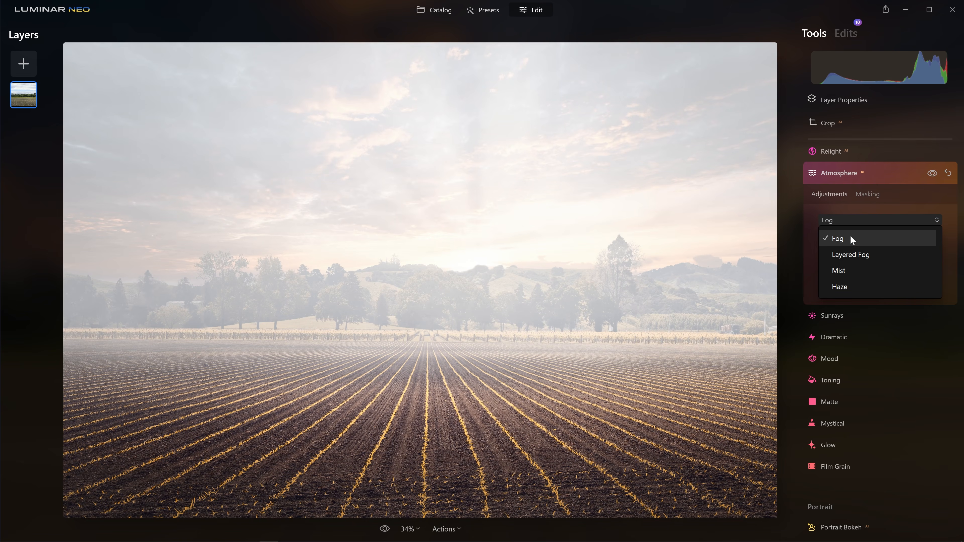
pyautogui.click(844, 254)
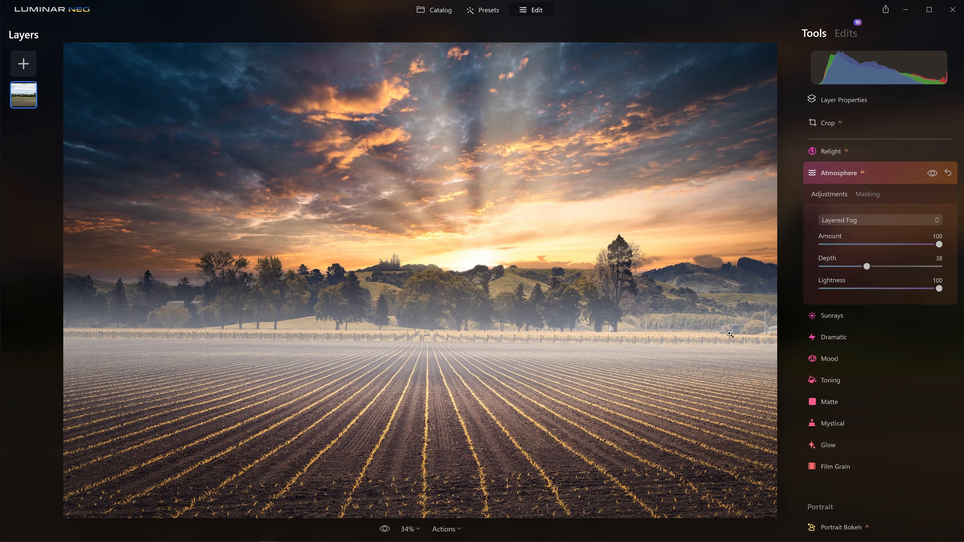
pyautogui.moveTo(866, 266)
pyautogui.mouseDown()
pyautogui.moveTo(882, 265)
pyautogui.moveTo(866, 273)
pyautogui.mouseUp()
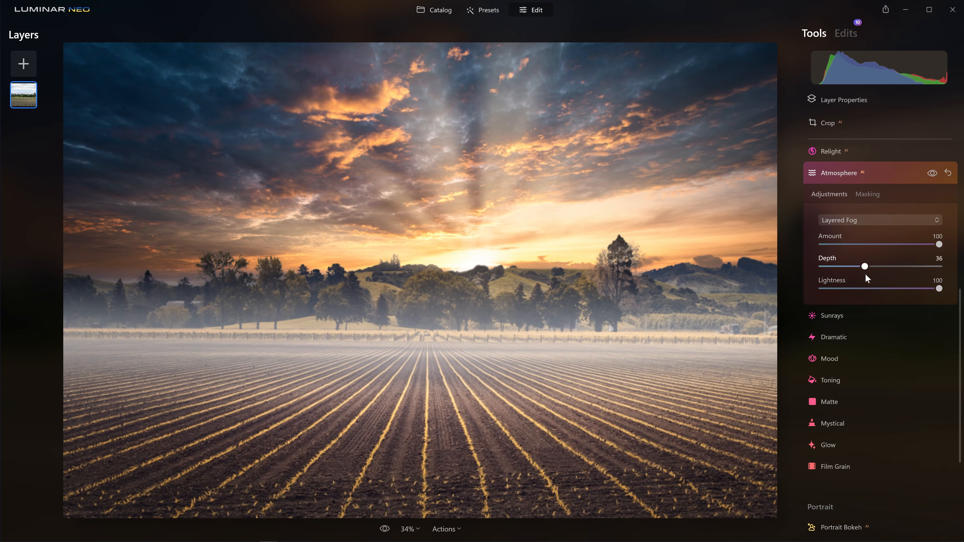
pyautogui.moveTo(938, 290); pyautogui.dragTo(902, 303)
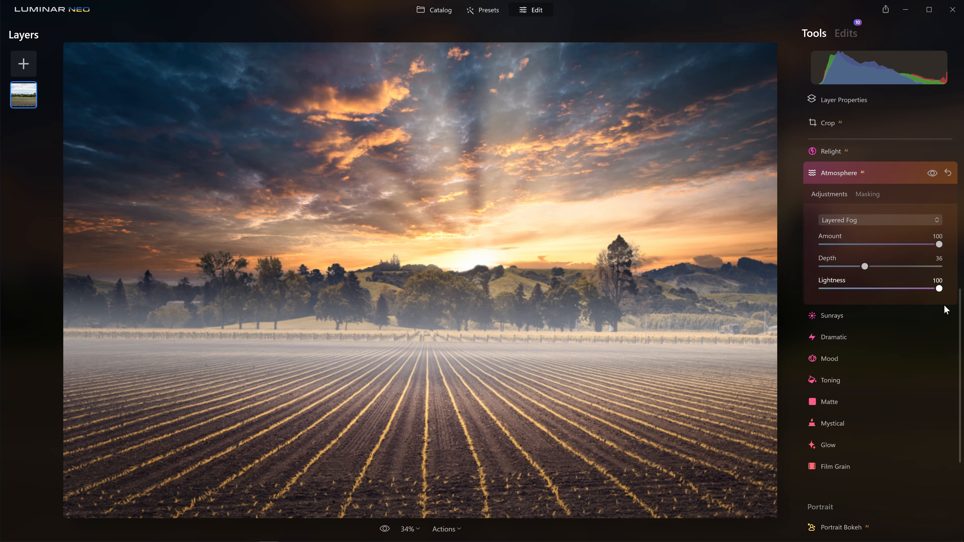
# Step: Lower the Layered Fog amount to 52 and look at the brush options for masking the fog
pyautogui.moveTo(939, 245); pyautogui.dragTo(867, 251)
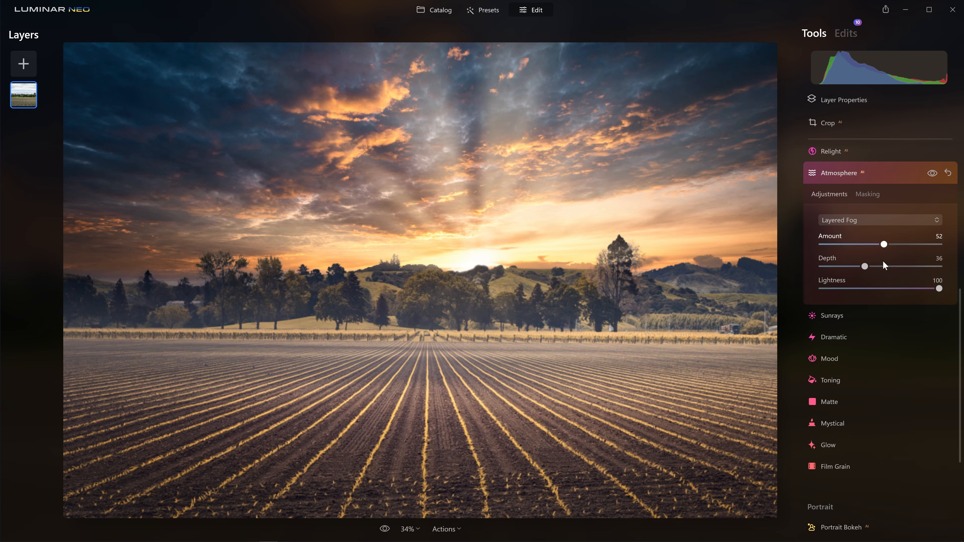
pyautogui.click(869, 194)
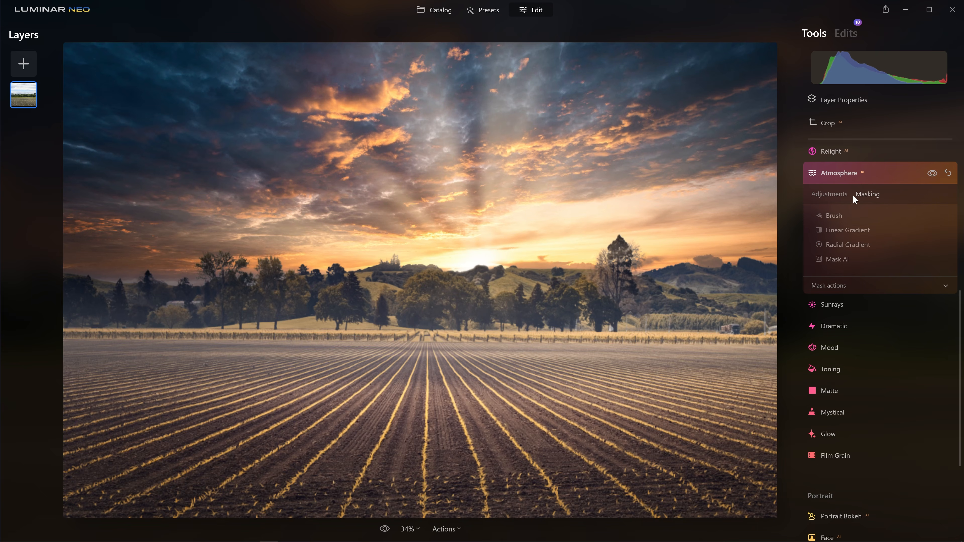
pyautogui.click(832, 216)
pyautogui.click(909, 233)
pyautogui.click(887, 304)
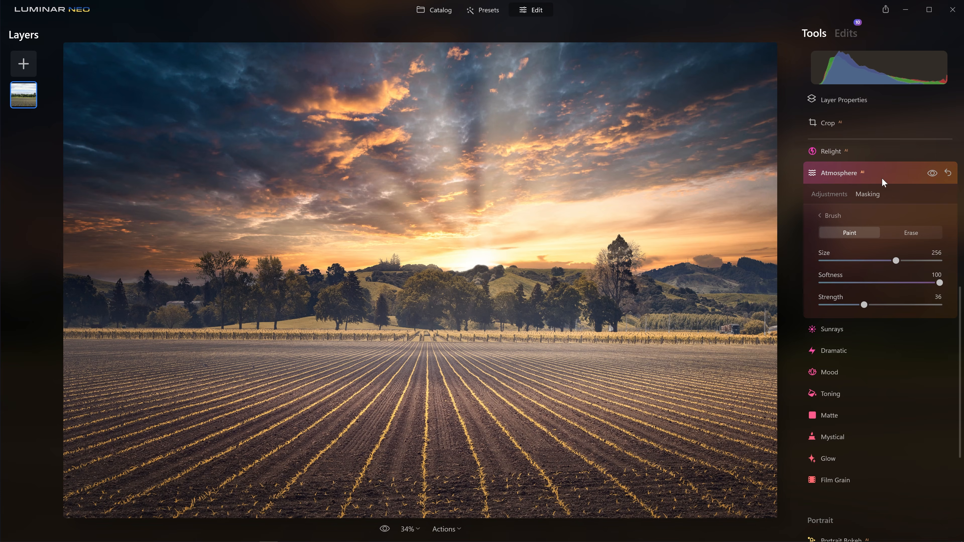
pyautogui.click(883, 183)
# Step: In Develop, pull the midtones of the overall tone curve down to darken the photo
pyautogui.scroll(8, 873, 240)
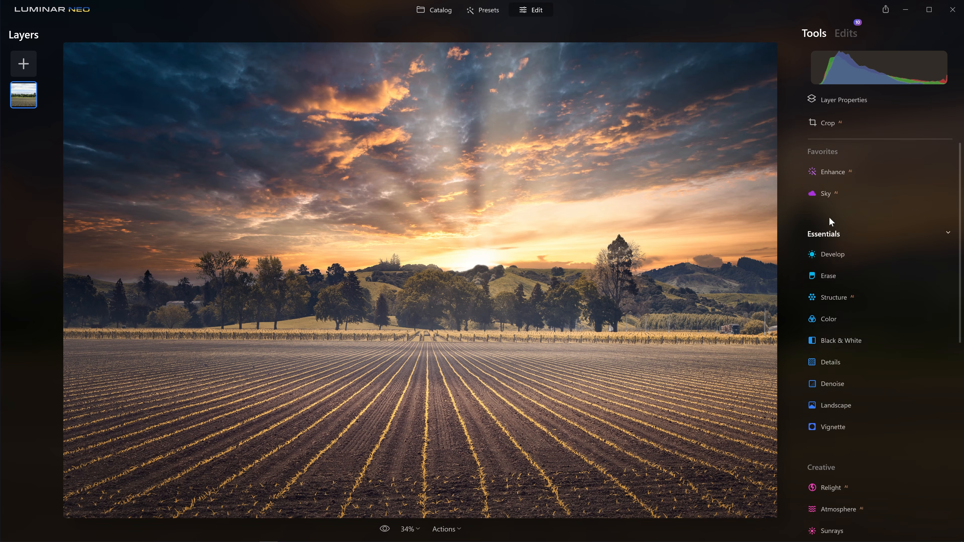
pyautogui.click(831, 254)
pyautogui.scroll(-4, 828, 245)
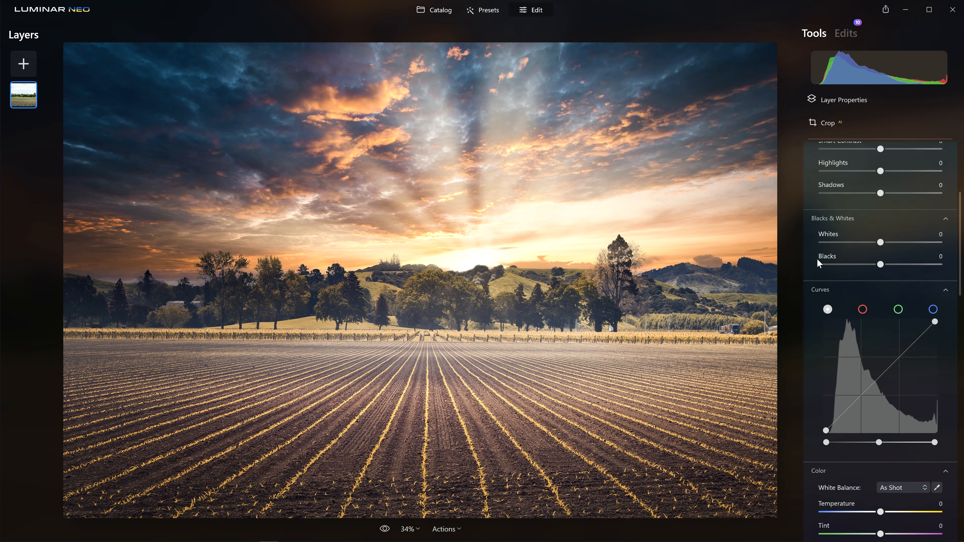
pyautogui.scroll(-2, 835, 271)
pyautogui.moveTo(880, 307); pyautogui.dragTo(888, 309)
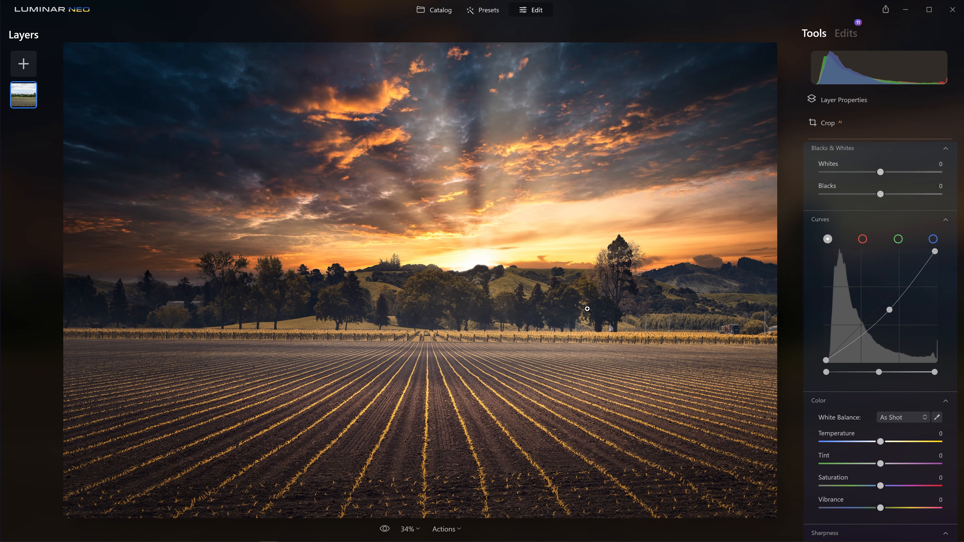
# Step: Limit the Develop darkening to the field with a linear gradient mask whose transition runs across the tree line
pyautogui.scroll(5, 865, 215)
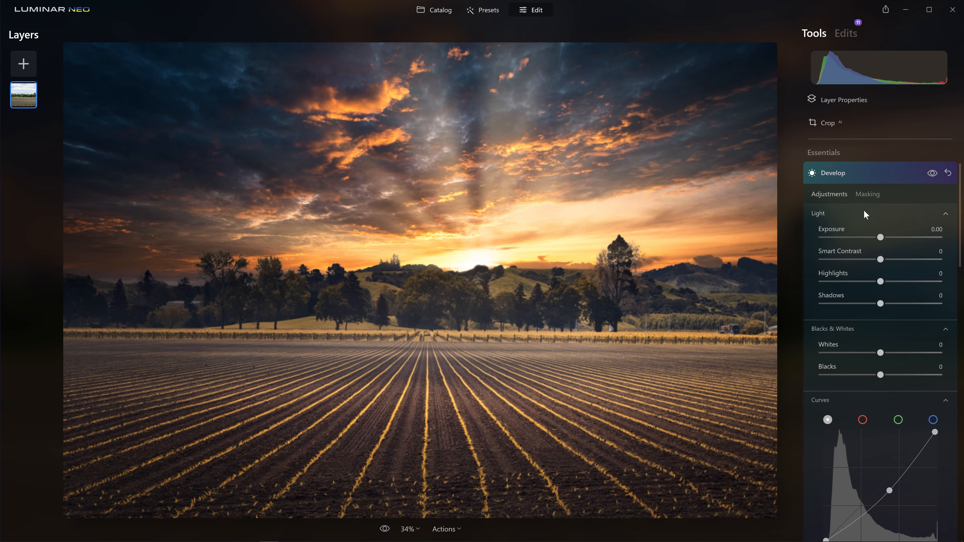
pyautogui.click(870, 192)
pyautogui.click(845, 230)
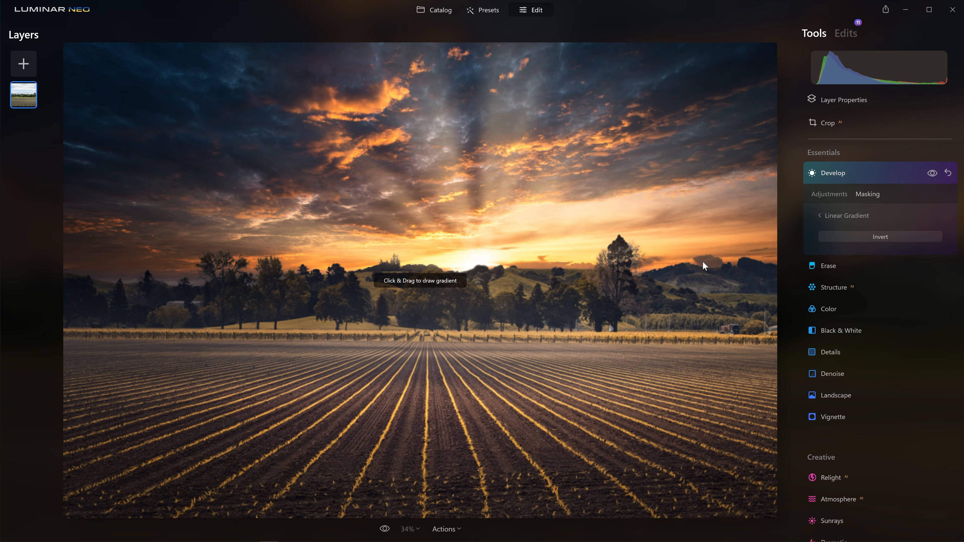
pyautogui.moveTo(558, 248); pyautogui.dragTo(562, 226)
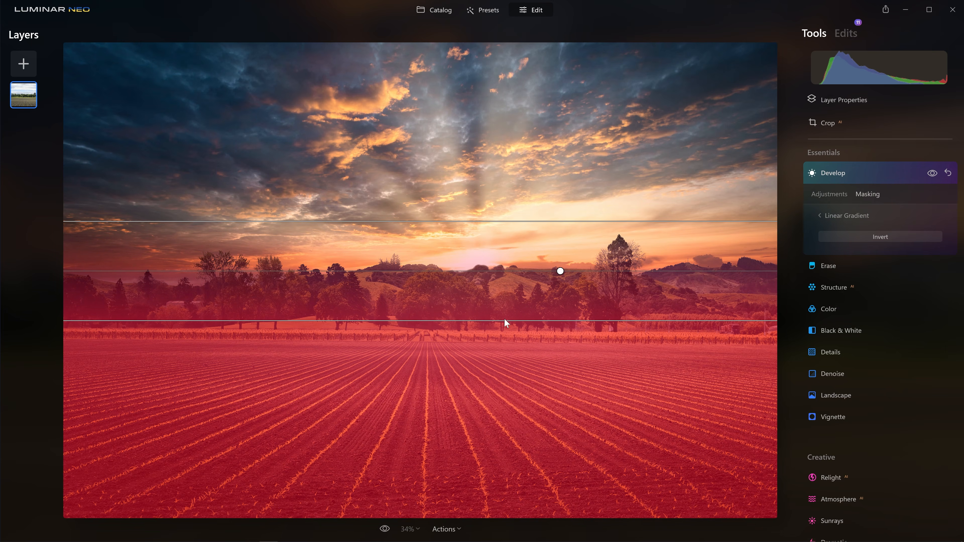
pyautogui.moveTo(558, 271); pyautogui.dragTo(548, 290)
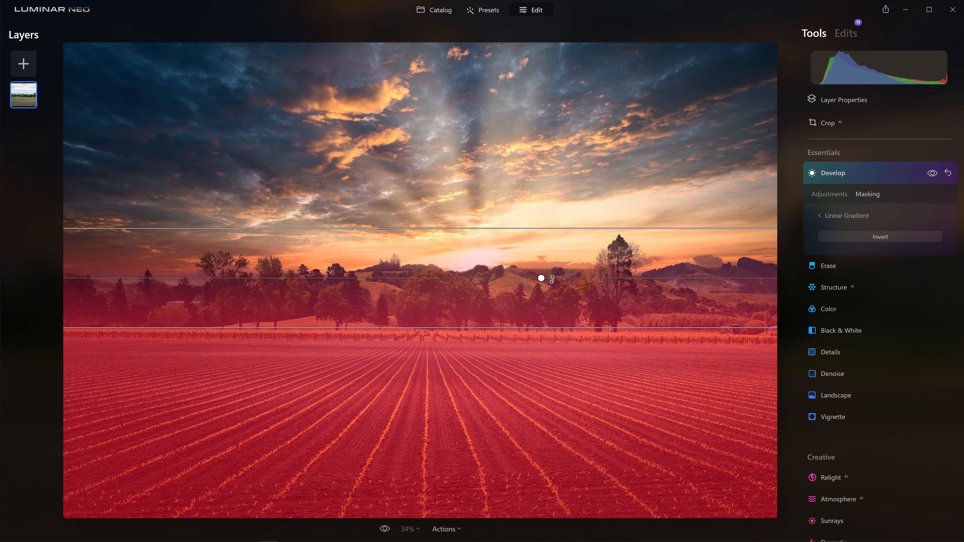
pyautogui.click(835, 194)
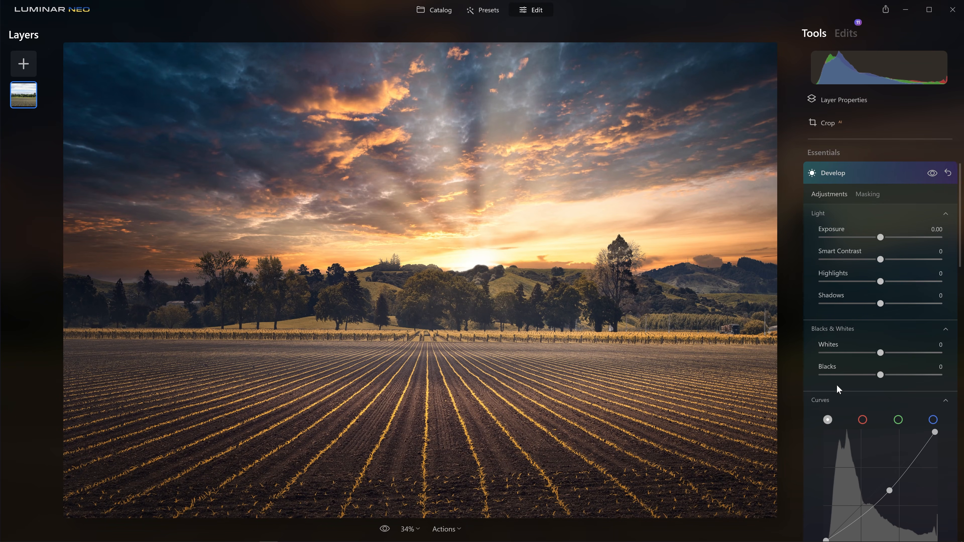
# Step: Lift the shadow end of the blue curve slightly in the masked Develop adjustment to tint the field's shadows blue
pyautogui.scroll(-2, 871, 375)
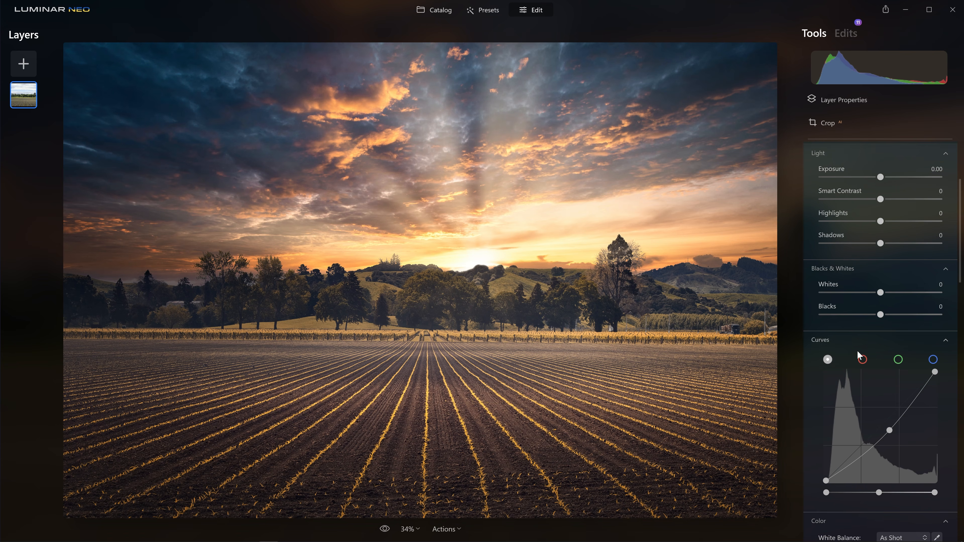
pyautogui.click(933, 359)
pyautogui.scroll(2, 936, 363)
pyautogui.scroll(-6, 828, 255)
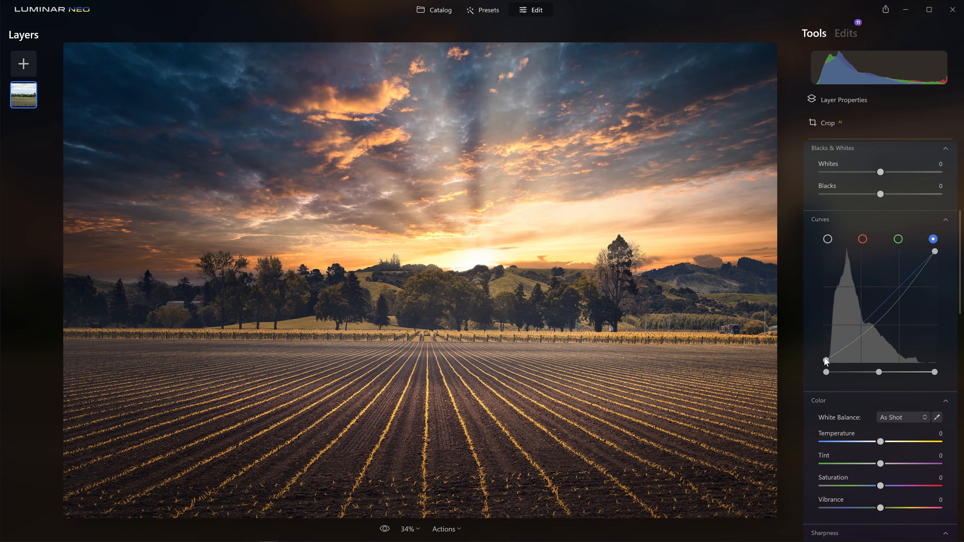
pyautogui.moveTo(824, 359); pyautogui.dragTo(818, 359)
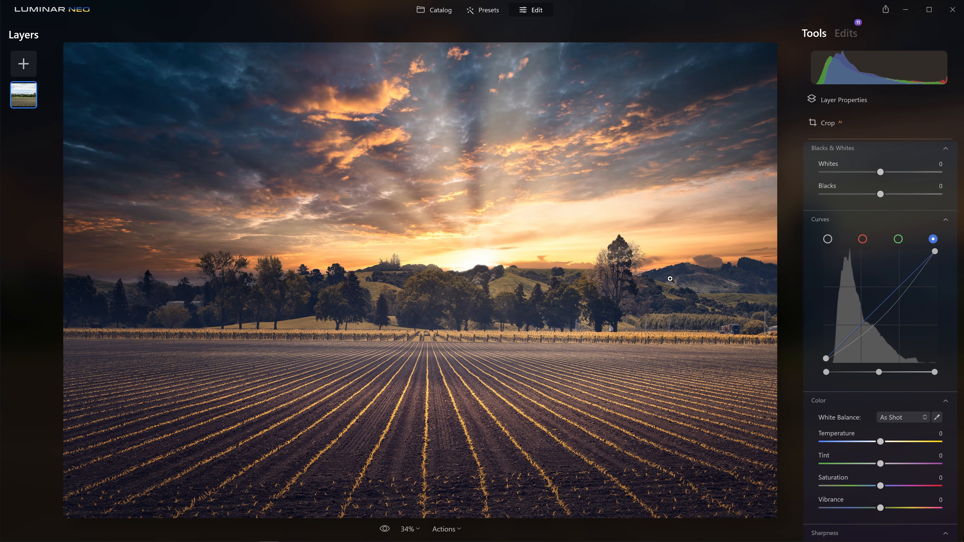
pyautogui.scroll(2, 864, 313)
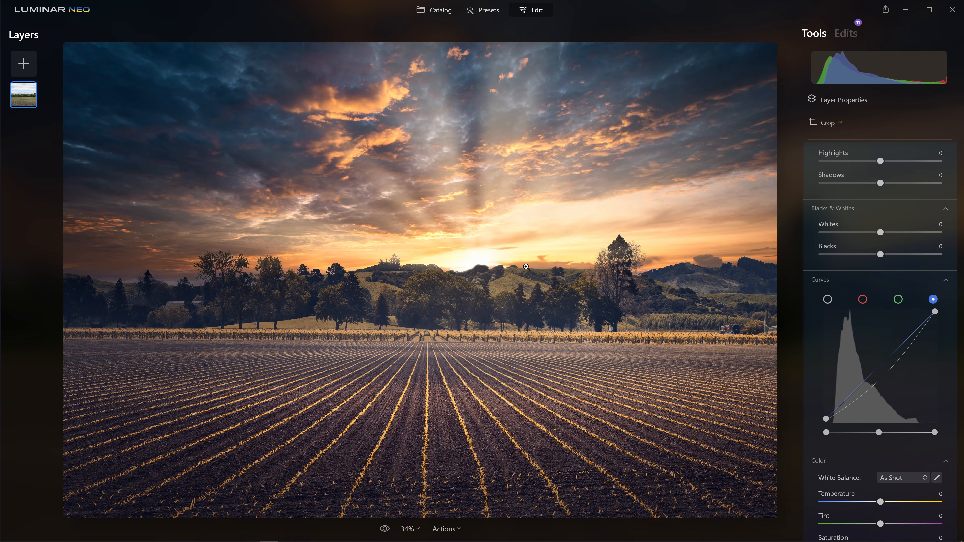
pyautogui.scroll(3, 880, 329)
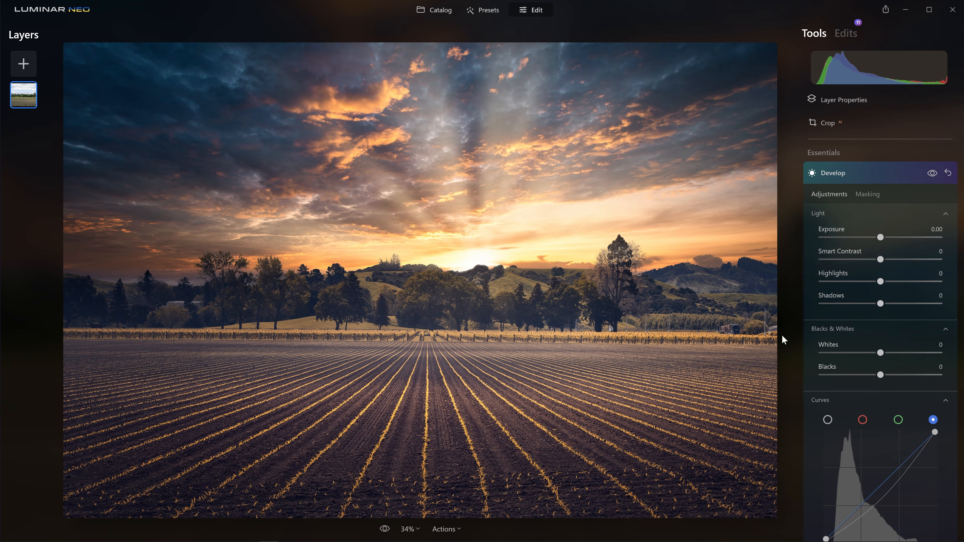
pyautogui.click(896, 180)
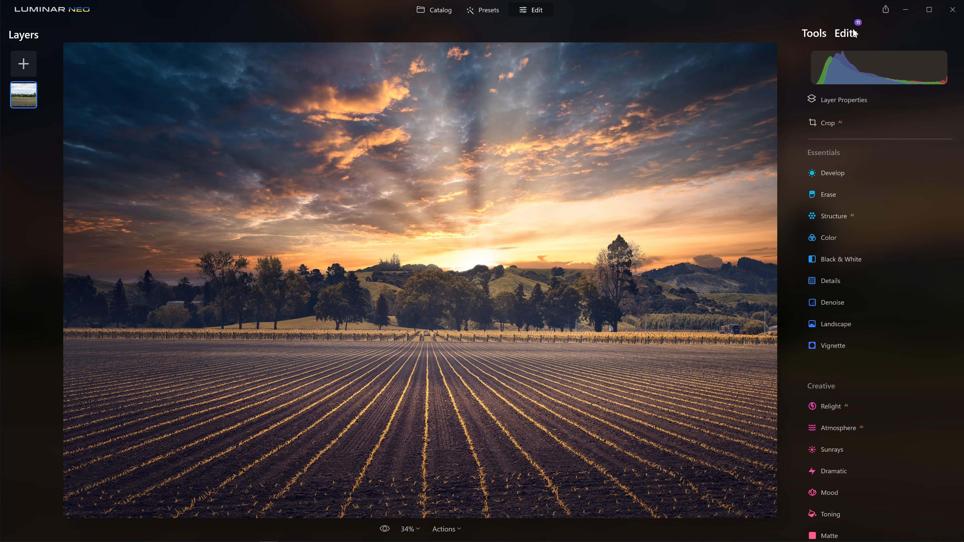
# Step: Check the list of applied edits, and add a new Develop adjustment with the blue curve's highlights lowered and its shadows slightly lifted
pyautogui.click(846, 34)
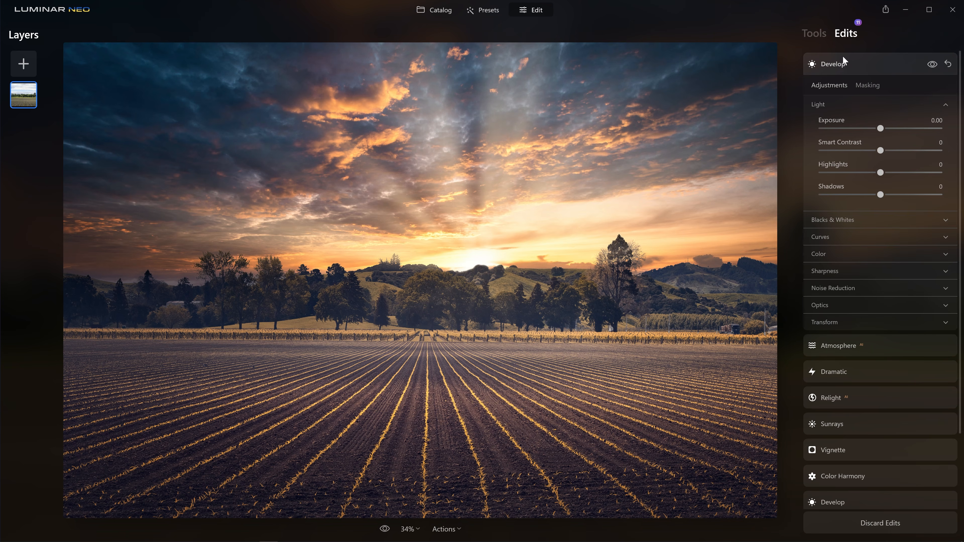
pyautogui.click(823, 34)
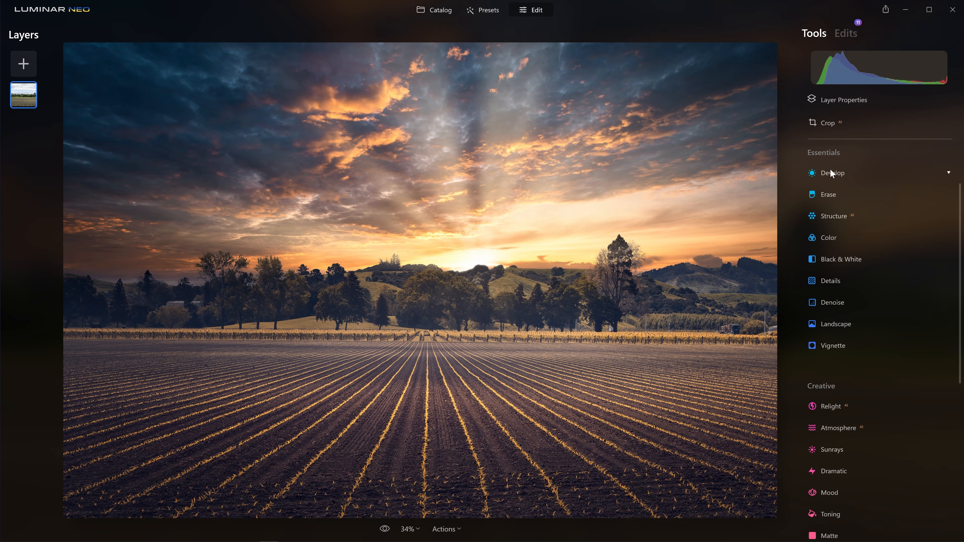
pyautogui.click(830, 173)
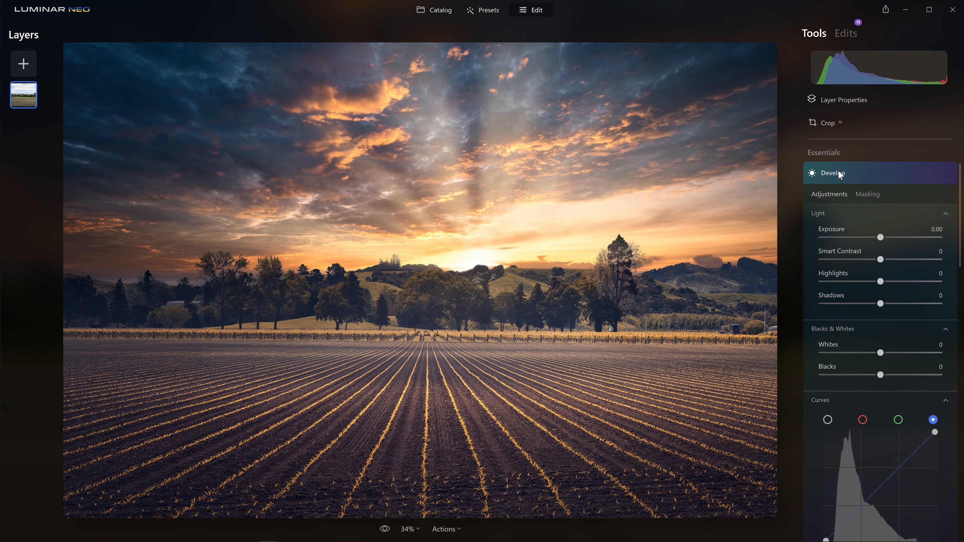
pyautogui.scroll(-3, 861, 247)
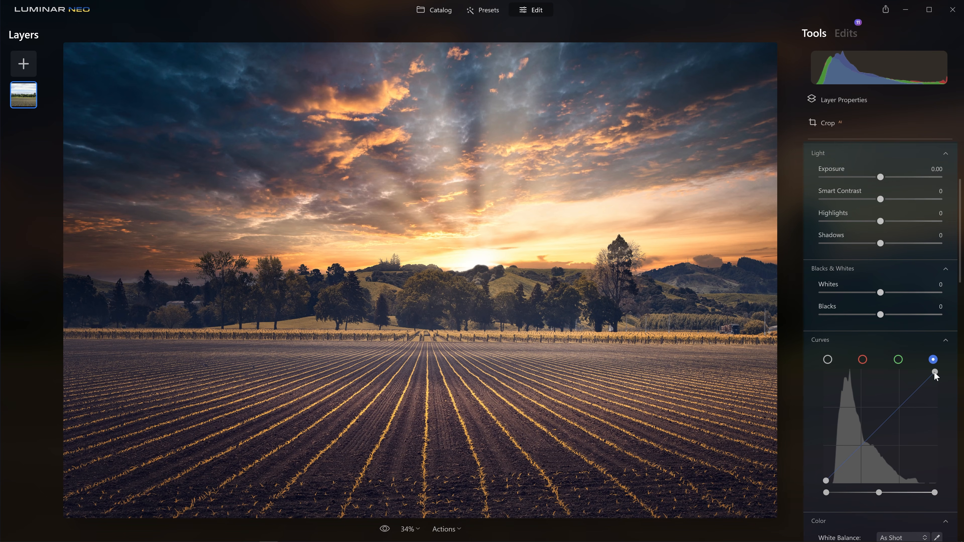
pyautogui.moveTo(934, 372)
pyautogui.mouseDown()
pyautogui.moveTo(916, 377)
pyautogui.moveTo(933, 372)
pyautogui.moveTo(877, 350)
pyautogui.moveTo(947, 358)
pyautogui.moveTo(960, 435)
pyautogui.moveTo(962, 354)
pyautogui.moveTo(935, 383)
pyautogui.mouseUp()
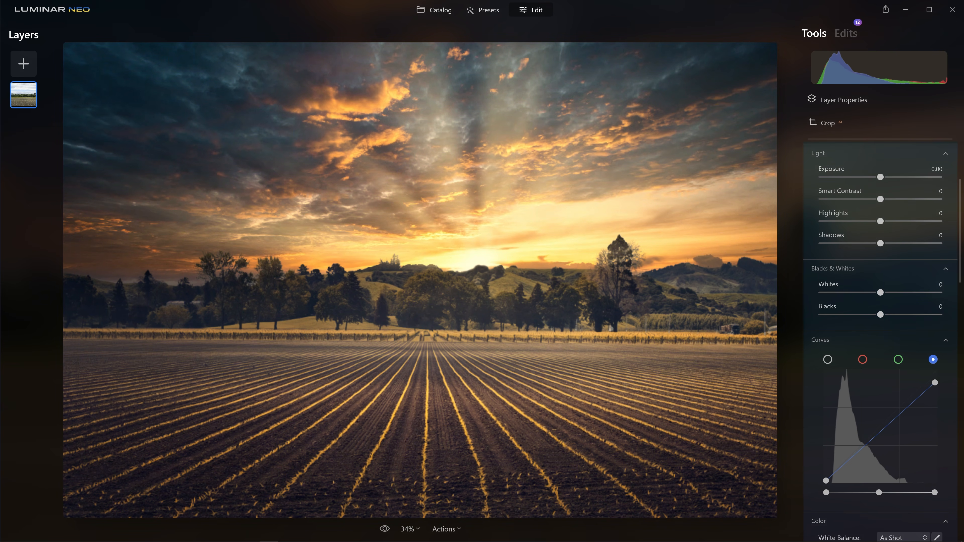
pyautogui.moveTo(828, 479); pyautogui.dragTo(822, 477)
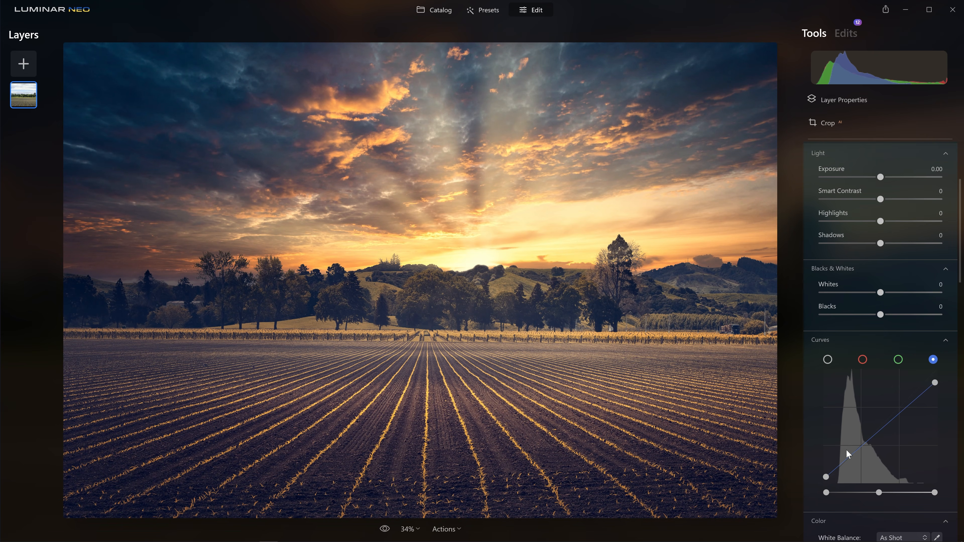
# Step: Set the Enhance tool's Accent to 8 and compare the photo with and without it
pyautogui.scroll(4, 846, 450)
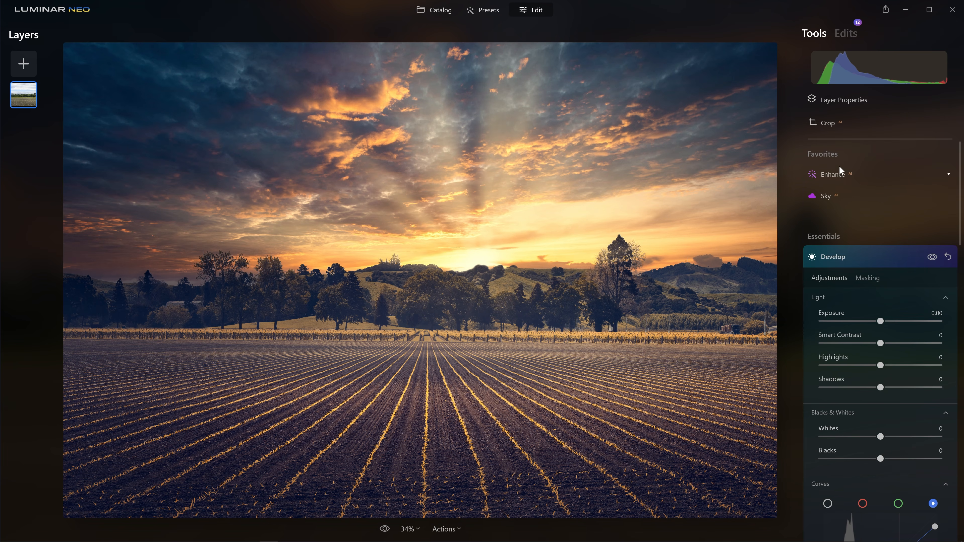
pyautogui.click(844, 180)
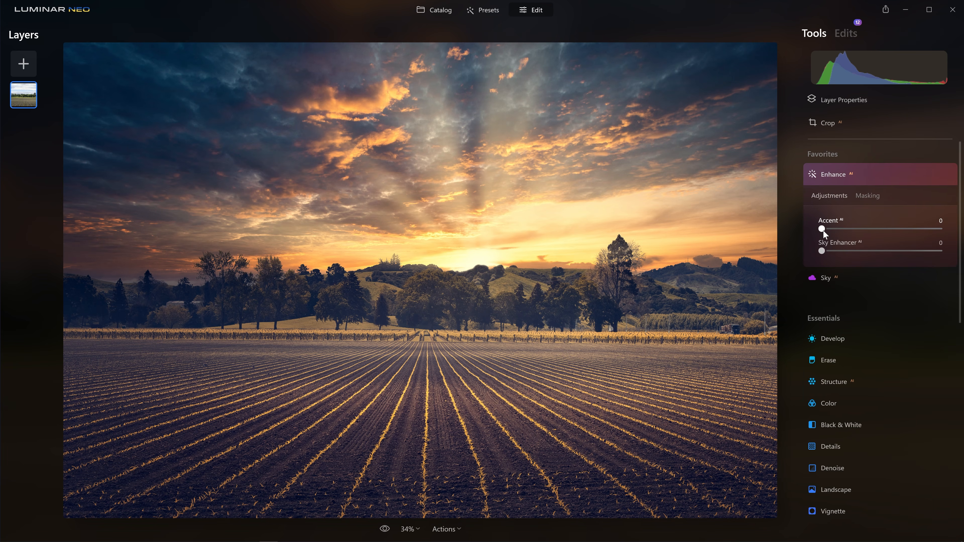
pyautogui.moveTo(824, 231)
pyautogui.mouseDown()
pyautogui.moveTo(921, 238)
pyautogui.moveTo(943, 230)
pyautogui.moveTo(810, 221)
pyautogui.moveTo(831, 232)
pyautogui.mouseUp()
pyautogui.moveTo(831, 229)
pyautogui.mouseDown()
pyautogui.moveTo(858, 229)
pyautogui.moveTo(818, 229)
pyautogui.moveTo(828, 234)
pyautogui.mouseUp()
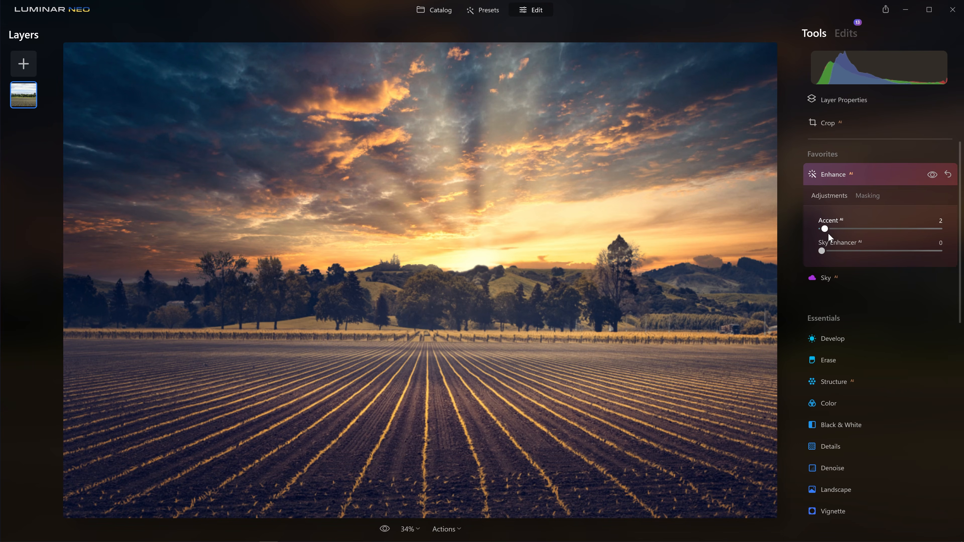
pyautogui.moveTo(837, 233); pyautogui.dragTo(832, 232)
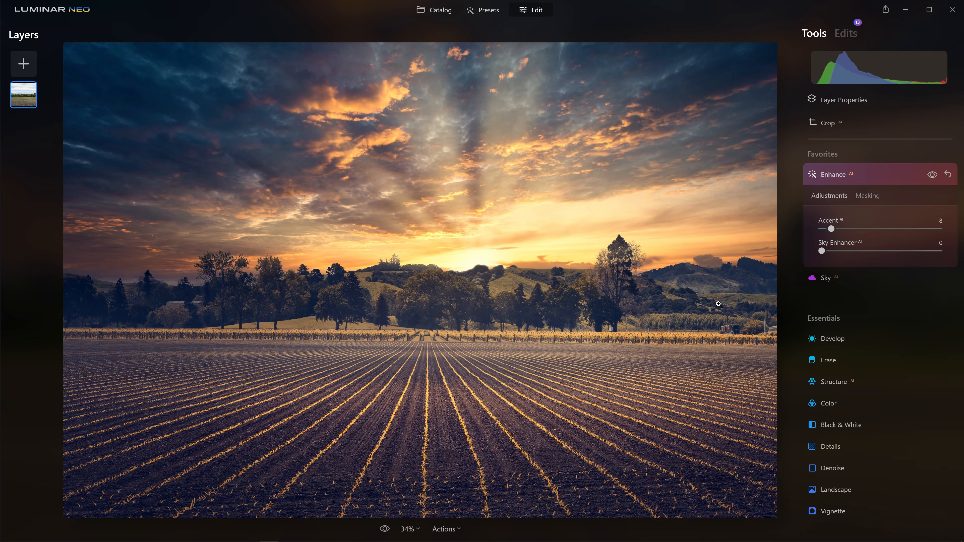
pyautogui.click(931, 176)
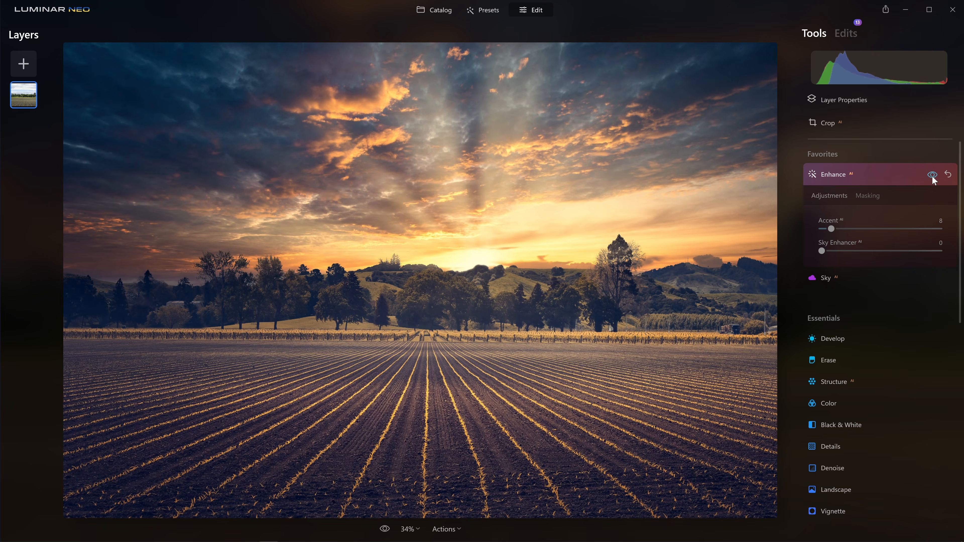
pyautogui.click(932, 175)
# Step: Try raising the Sky Enhancer on the photo and return it to 0
pyautogui.moveTo(822, 250); pyautogui.dragTo(856, 252)
pyautogui.moveTo(942, 249); pyautogui.dragTo(820, 250)
pyautogui.click(877, 180)
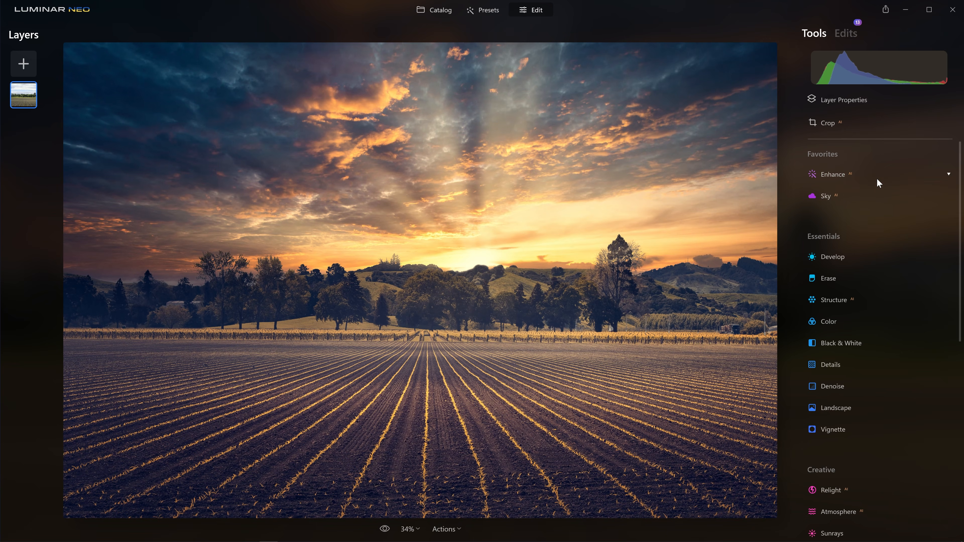
# Step: Try the Mystical effect at amount 100, reduce it to 17, and compare the photo with and without it
pyautogui.scroll(-8, 881, 279)
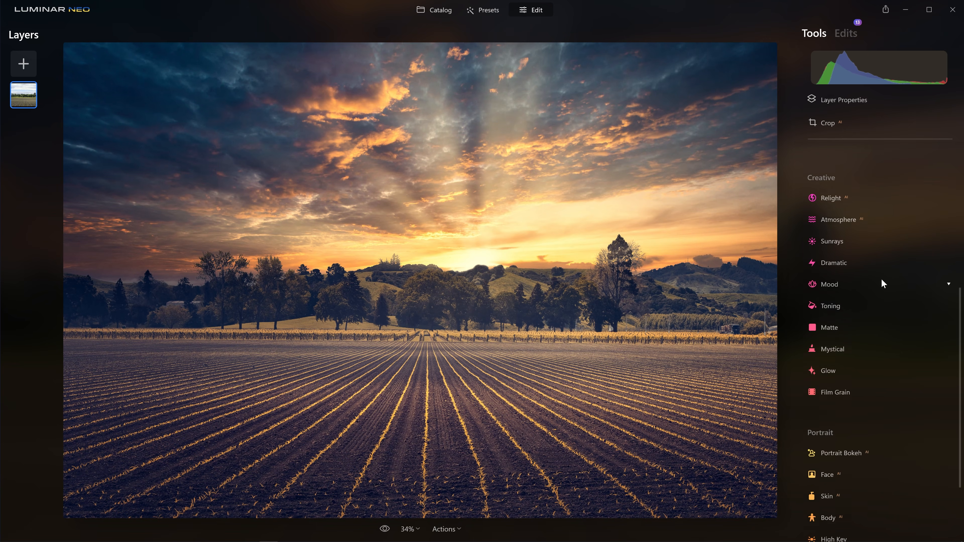
pyautogui.click(837, 340)
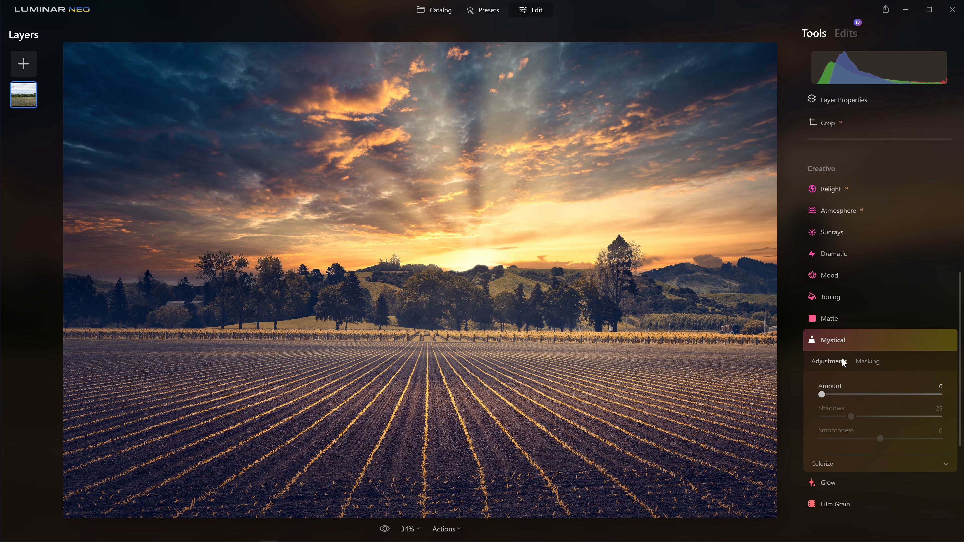
pyautogui.moveTo(823, 394); pyautogui.dragTo(950, 411)
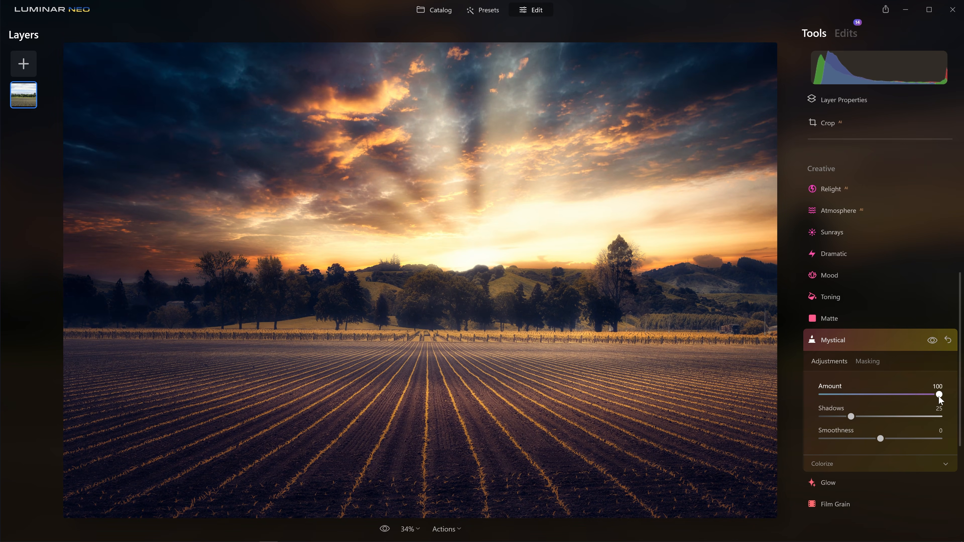
pyautogui.moveTo(940, 399); pyautogui.dragTo(842, 399)
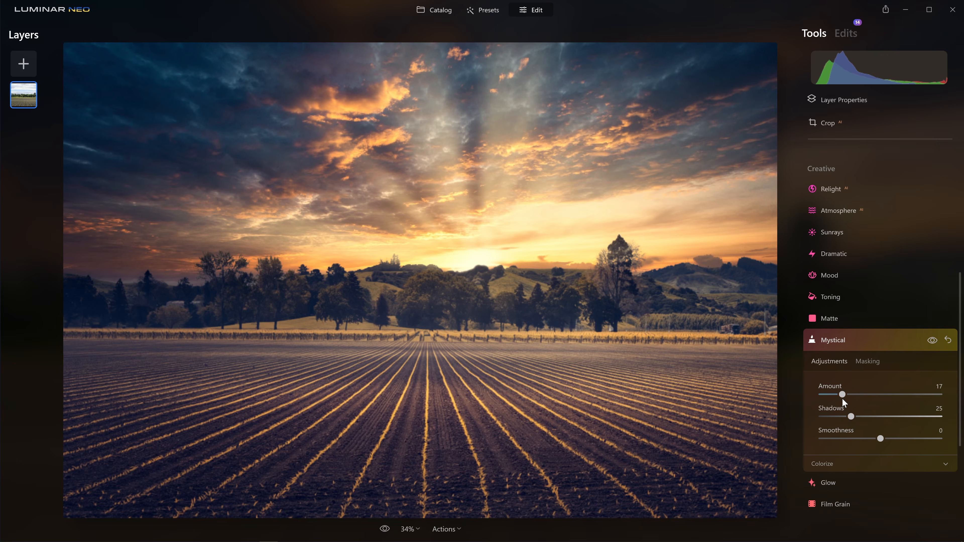
pyautogui.click(930, 344)
pyautogui.click(931, 341)
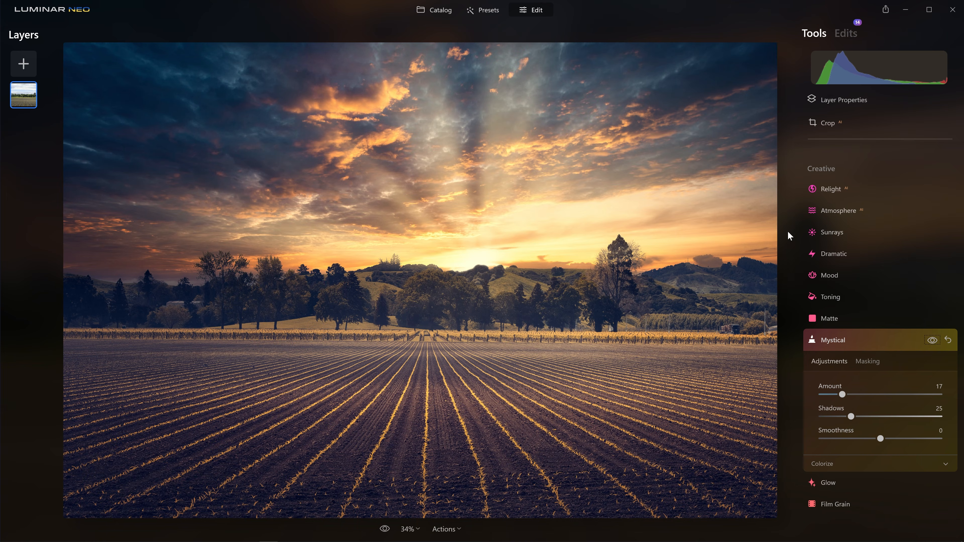
# Step: Compare the fully edited photo with the original raw image
pyautogui.press('\\')
pyautogui.press('\\')
pyautogui.press('\\')
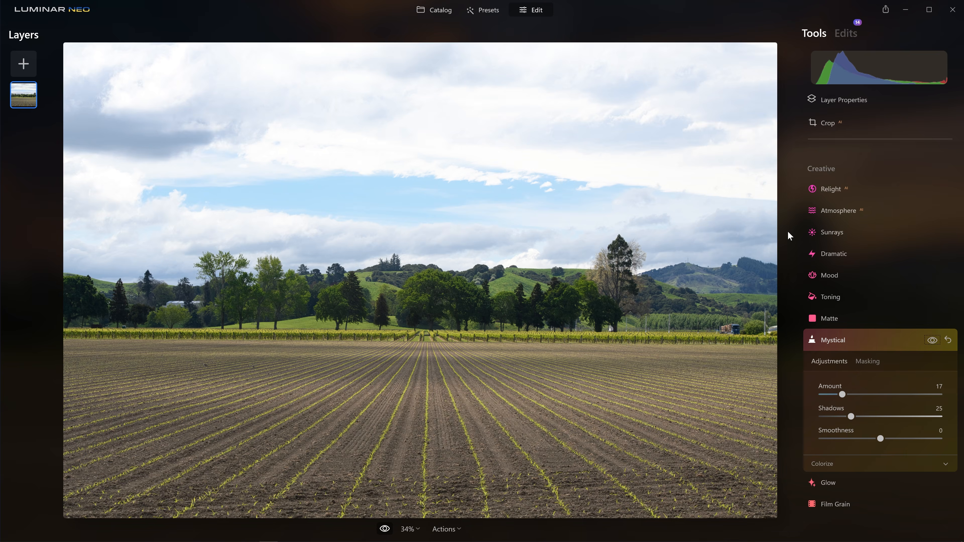
pyautogui.press('\\')
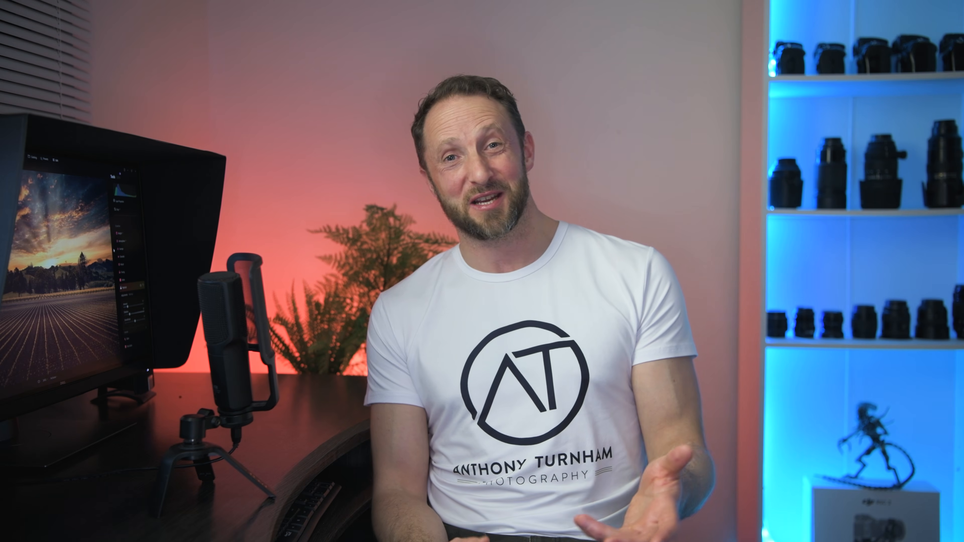